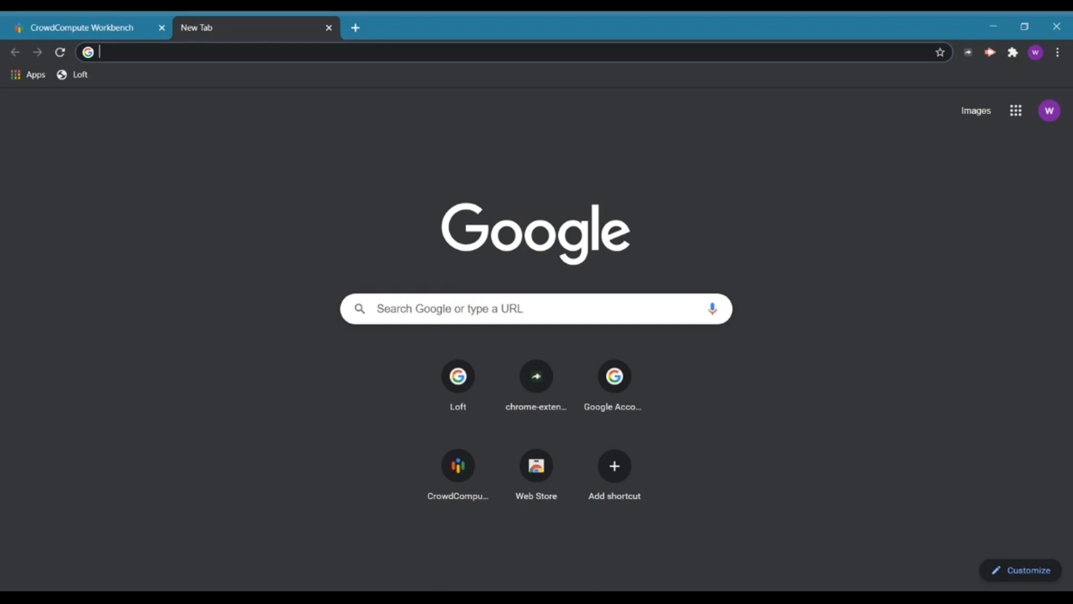
pyautogui.write('https://datacompute.google.com/w/speech_mu_worker')
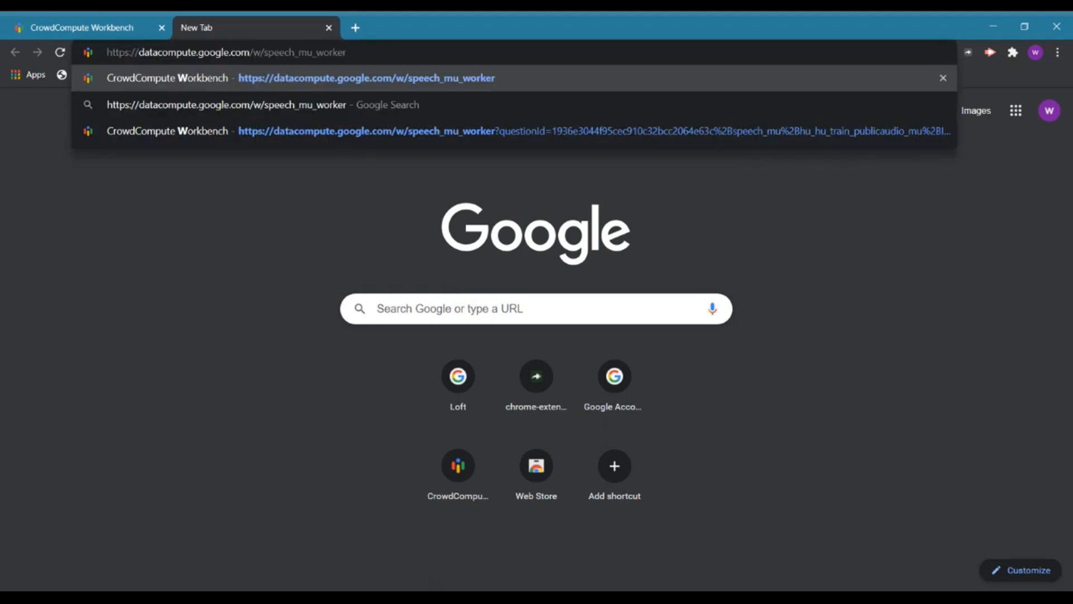
pyautogui.press('Return')
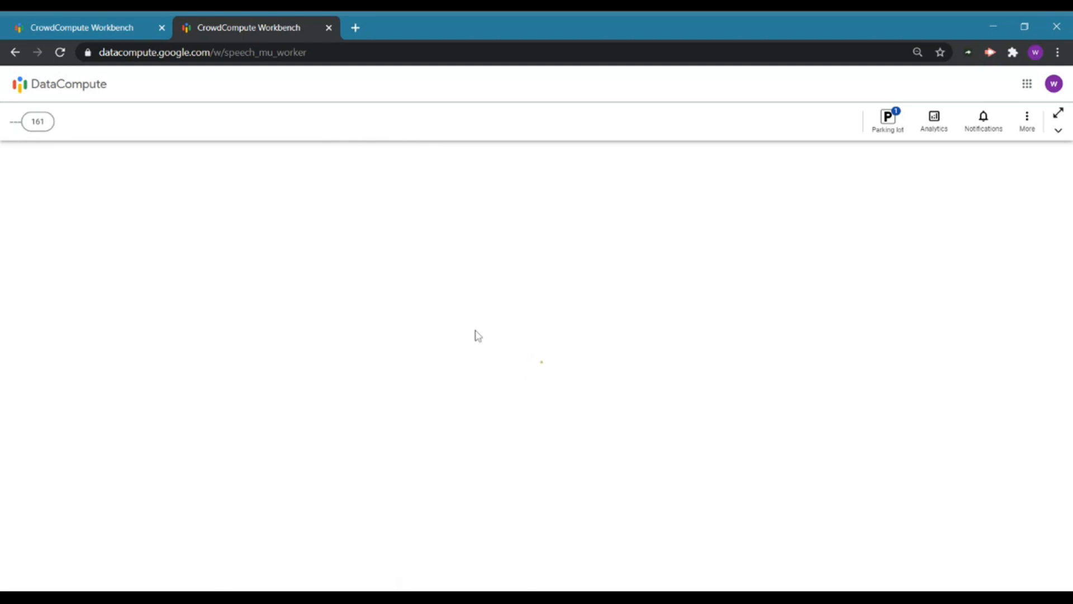
# Return to the already loaded question and park it with the option to hold the current question on the Workbench
pyautogui.click(112, 23)
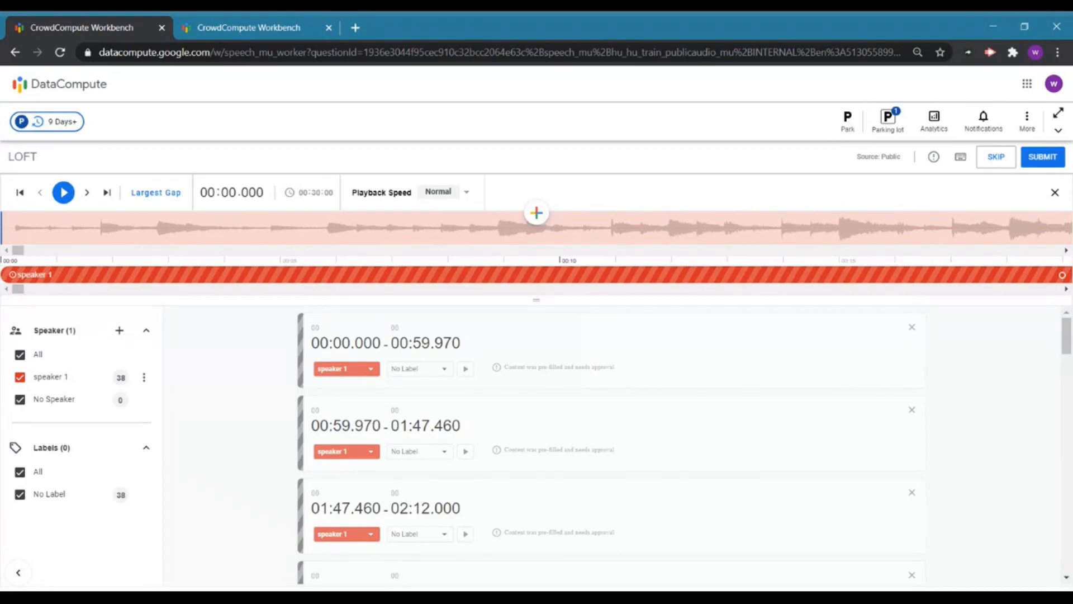
pyautogui.click(847, 121)
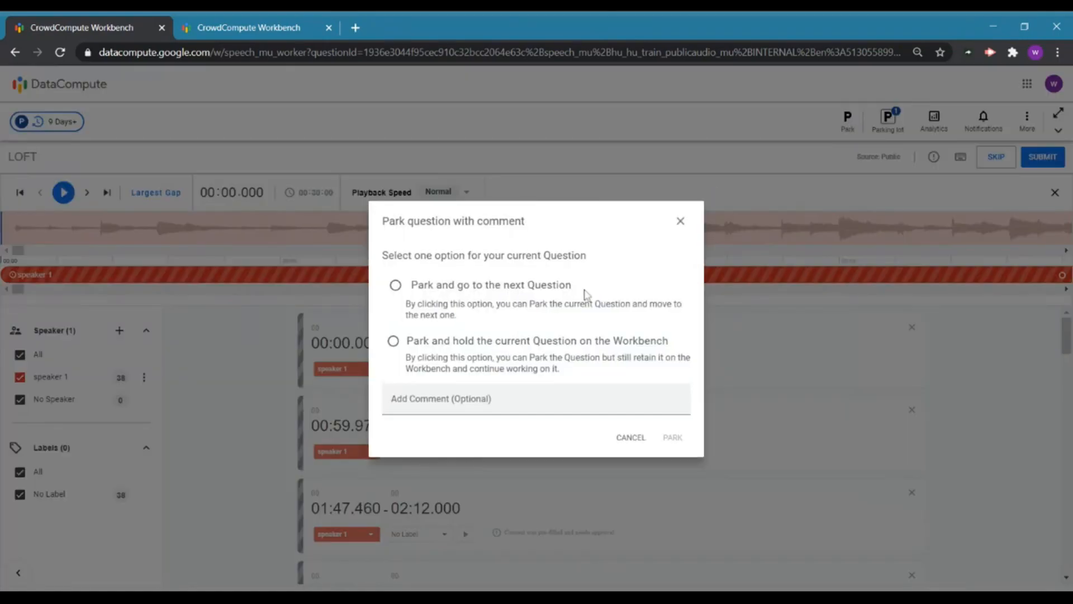
pyautogui.click(393, 342)
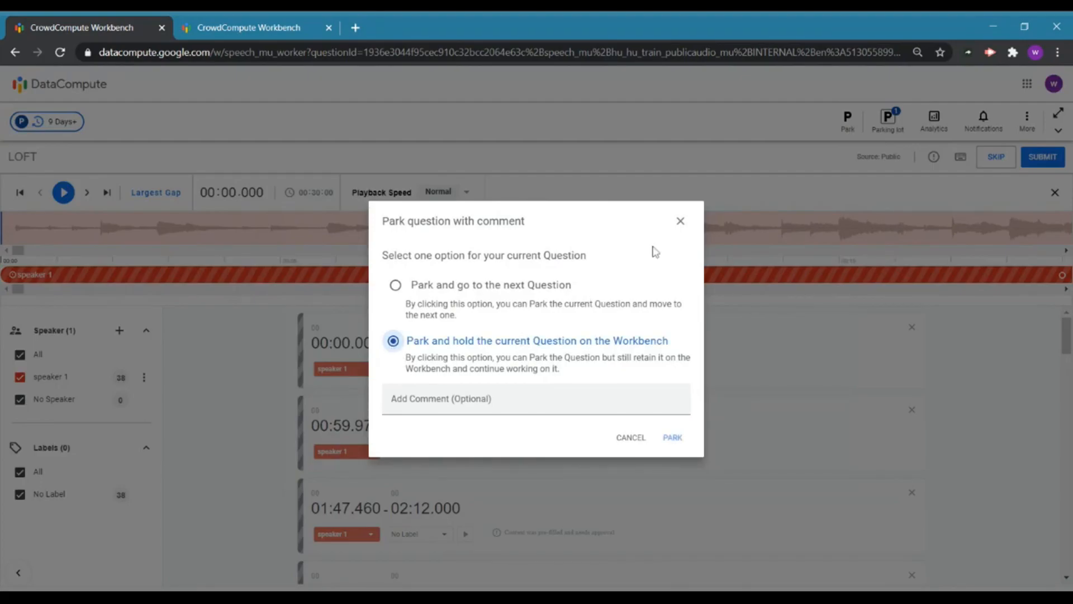
pyautogui.click(680, 442)
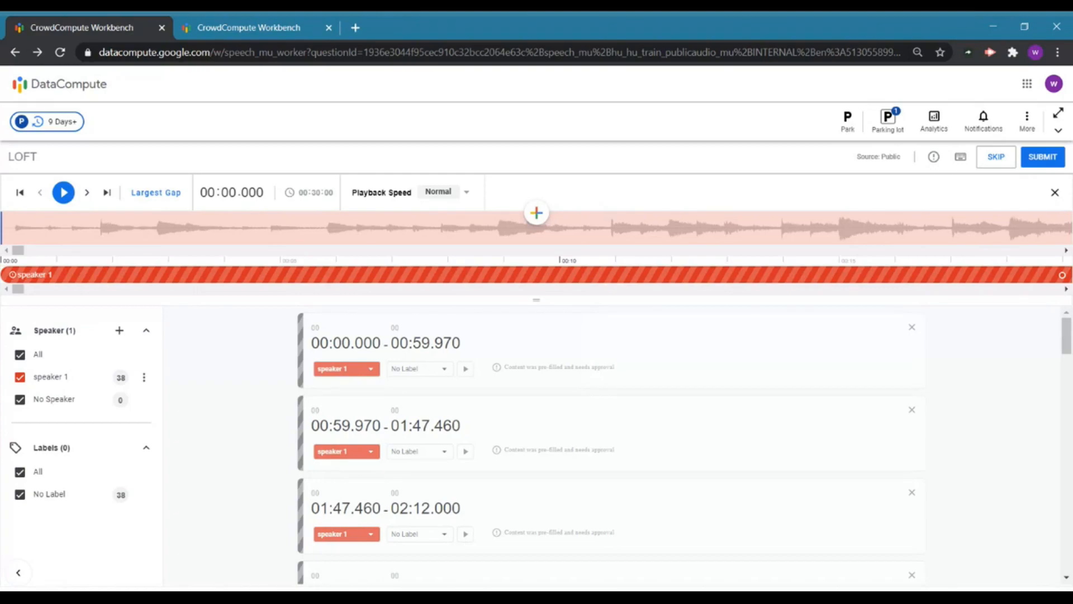
# View the Parking Lot list and try opening its parked question, cancelling the prompt and returning to the workbench
pyautogui.click(896, 131)
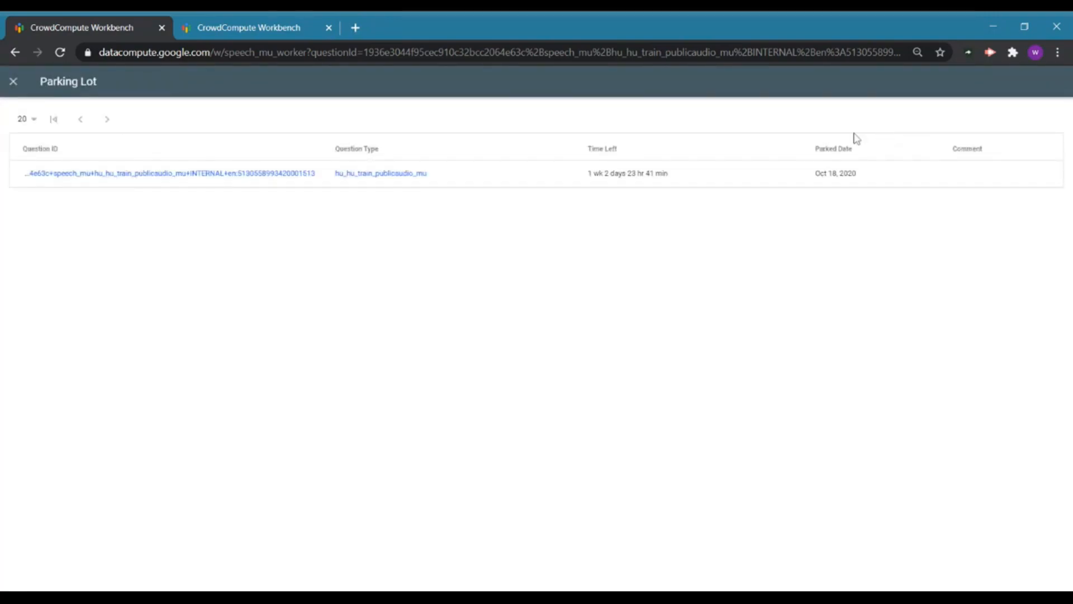
pyautogui.click(239, 175)
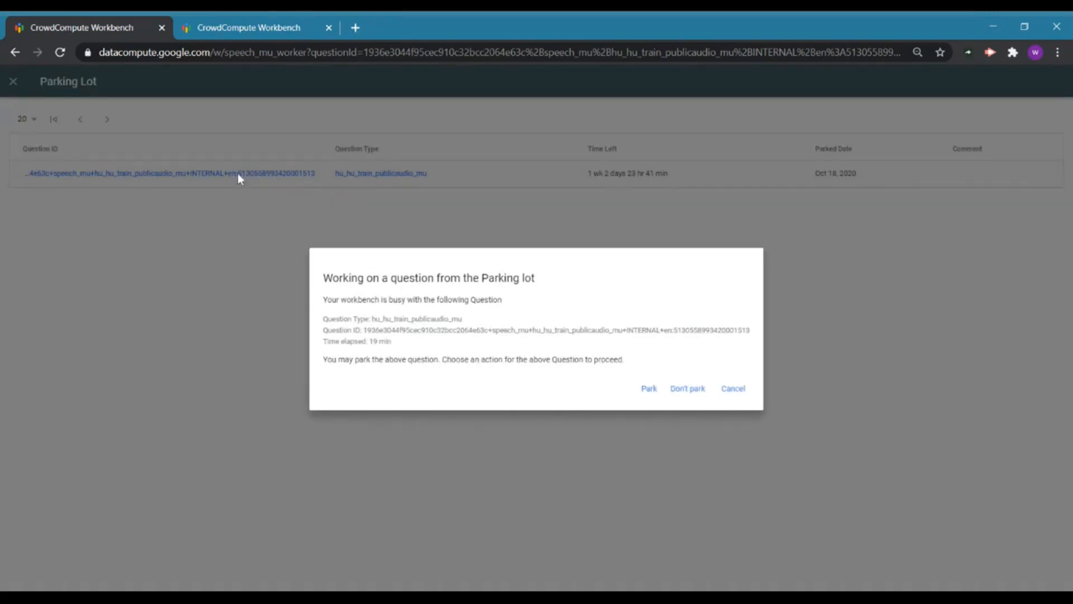
pyautogui.click(731, 390)
pyautogui.click(13, 82)
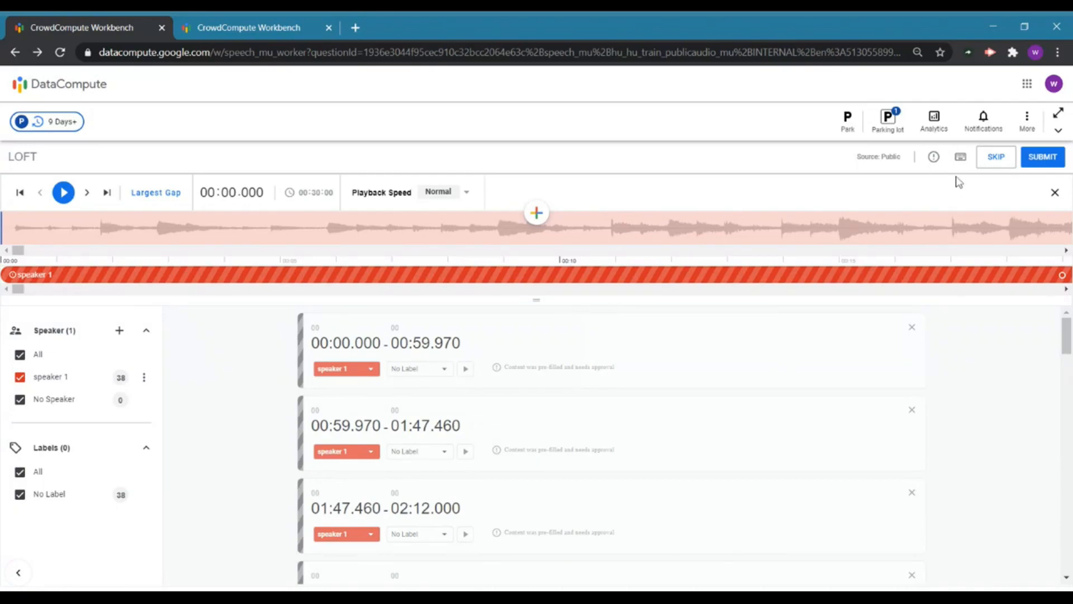
# Review the list of keyboard shortcuts for the transcription tool and close it
pyautogui.click(960, 158)
pyautogui.scroll(-2, 555, 325)
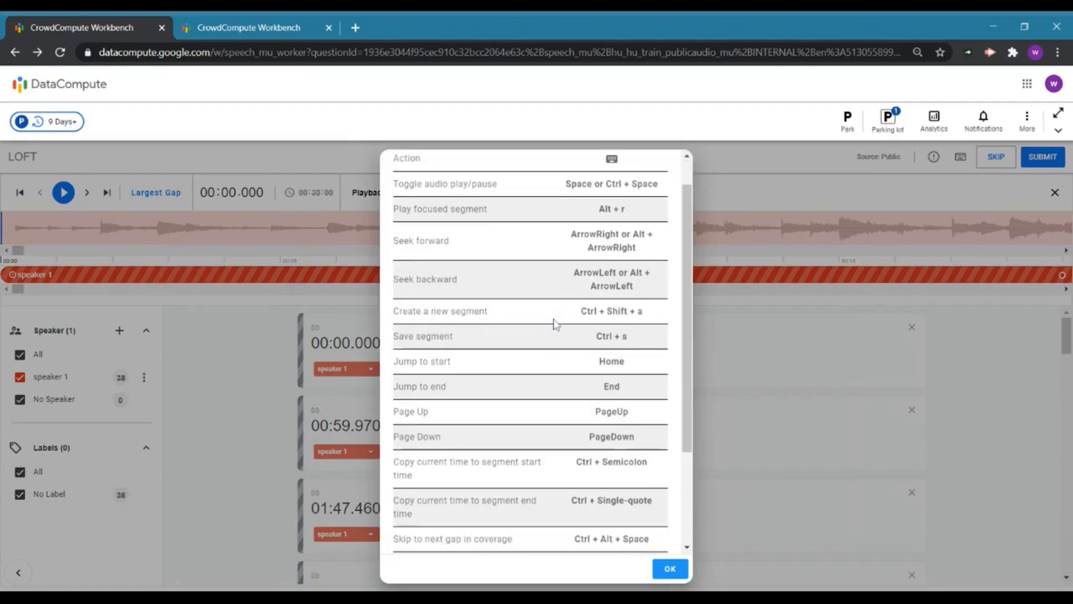
pyautogui.scroll(-3, 555, 324)
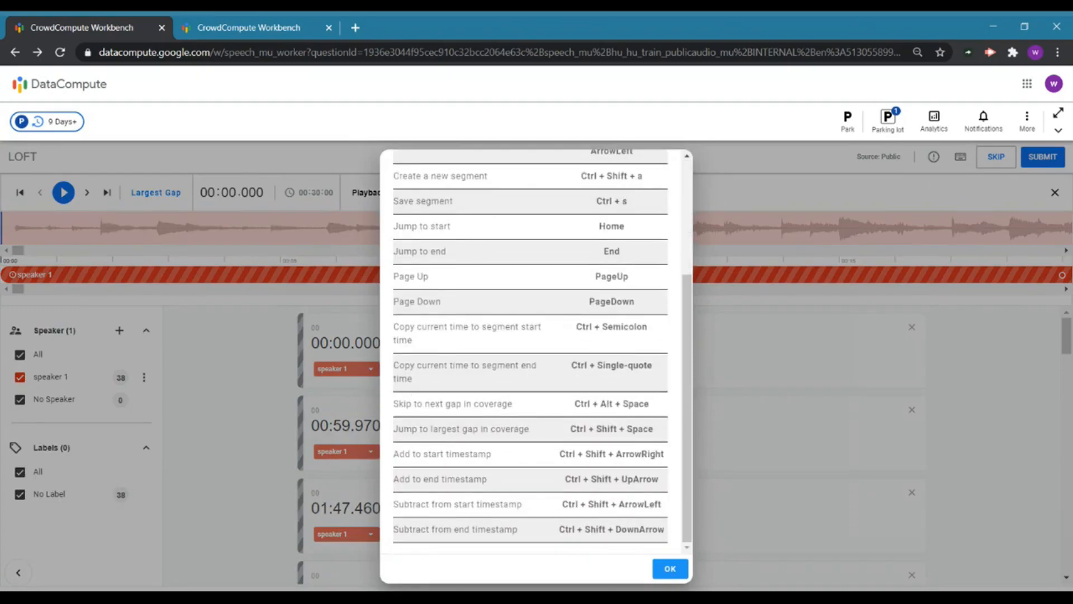
pyautogui.scroll(3, 671, 190)
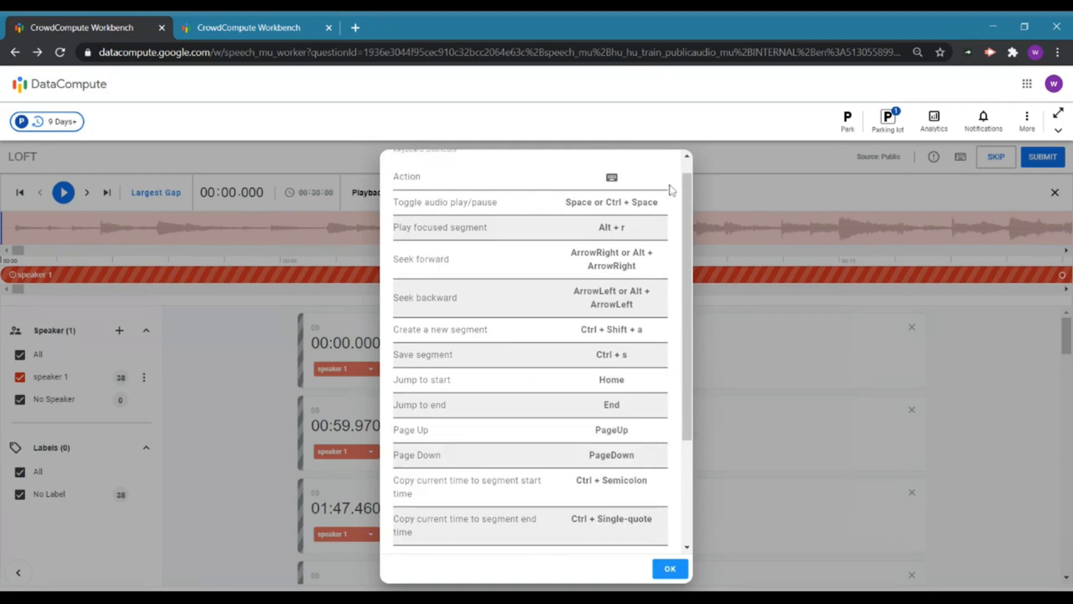
pyautogui.press('Escape')
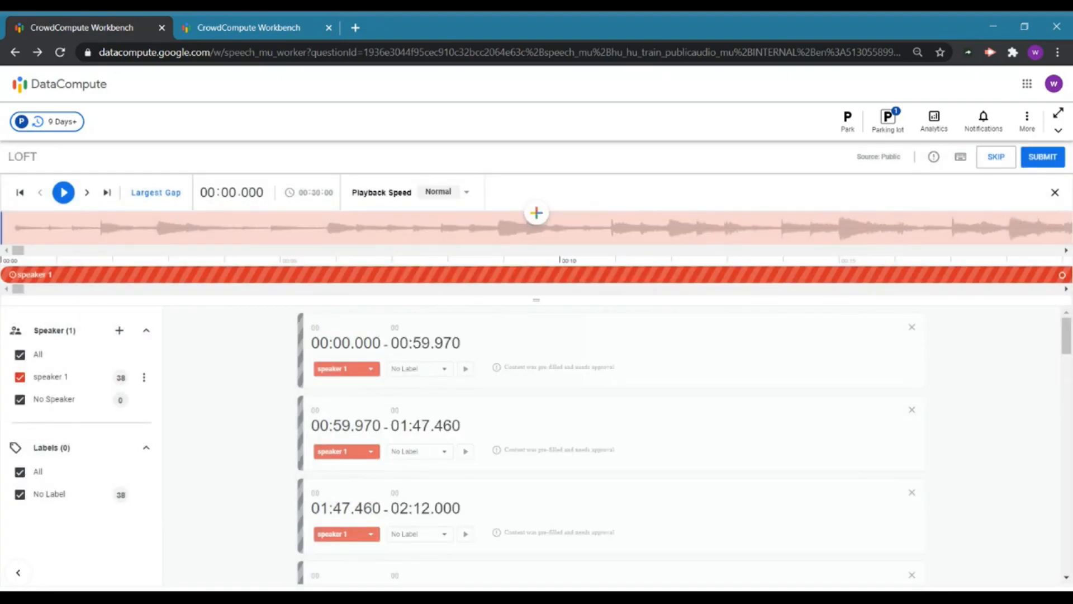
# Open the user guidelines and read the Loft 2.0 User Guide through its parking and layout sections
pyautogui.click(935, 157)
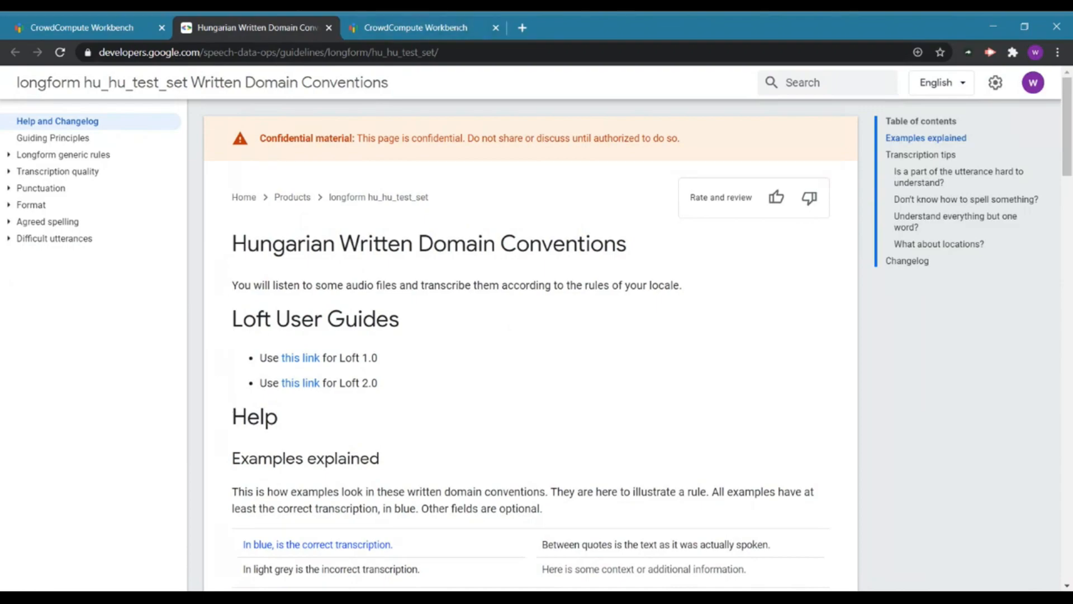
pyautogui.click(302, 386)
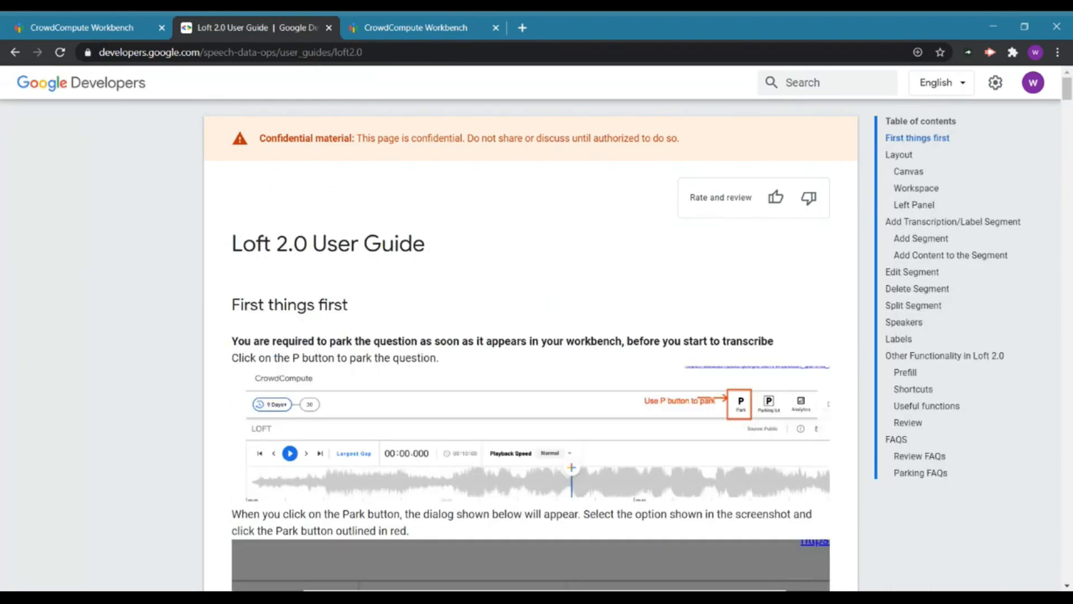
pyautogui.scroll(-3, 523, 357)
pyautogui.scroll(-10, 523, 355)
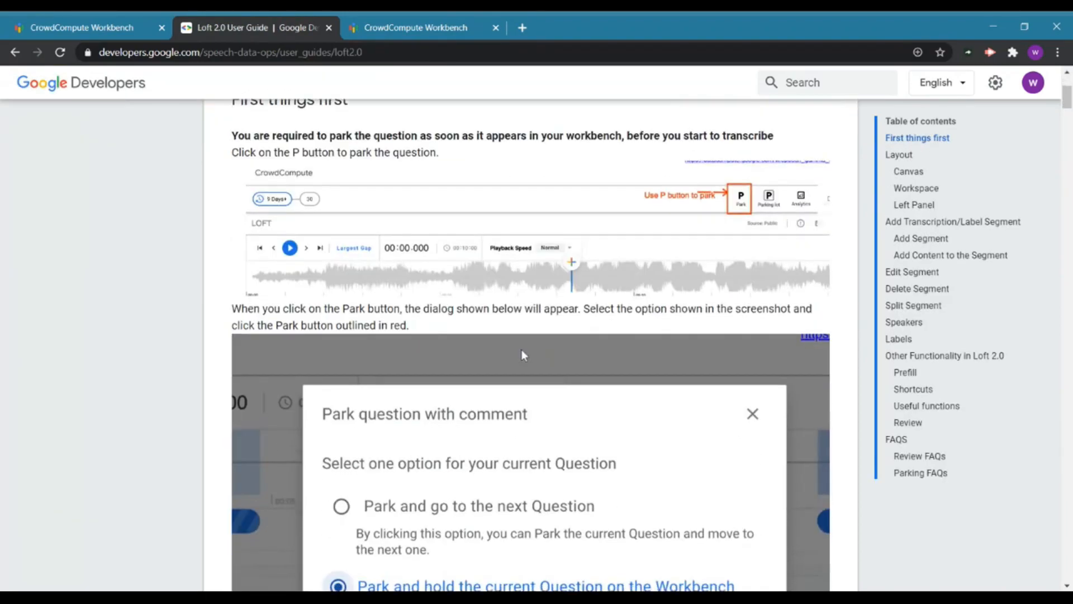
pyautogui.scroll(-4, 531, 344)
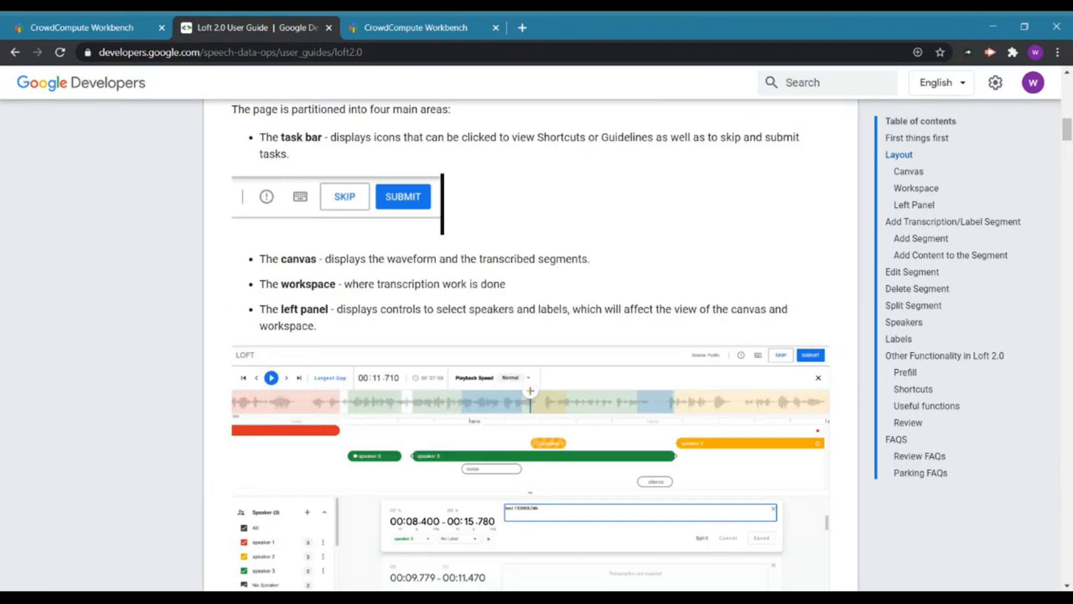
# Return to the parked question on the workbench and reduce the page zoom by two levels
pyautogui.click(126, 22)
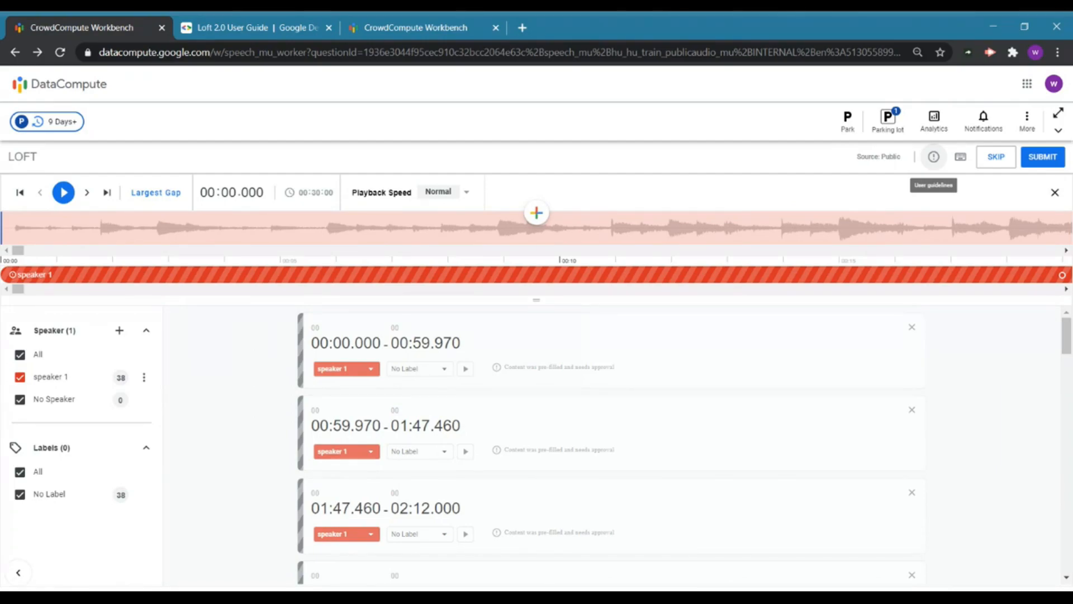
pyautogui.hotkey('ctrl', '-')
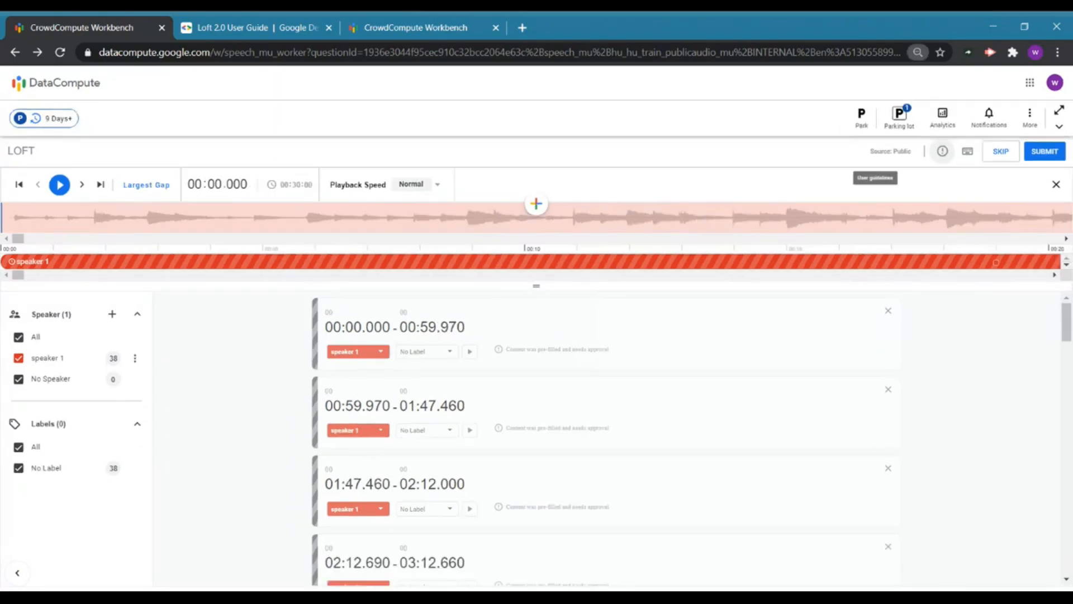
pyautogui.hotkey('ctrl', '-')
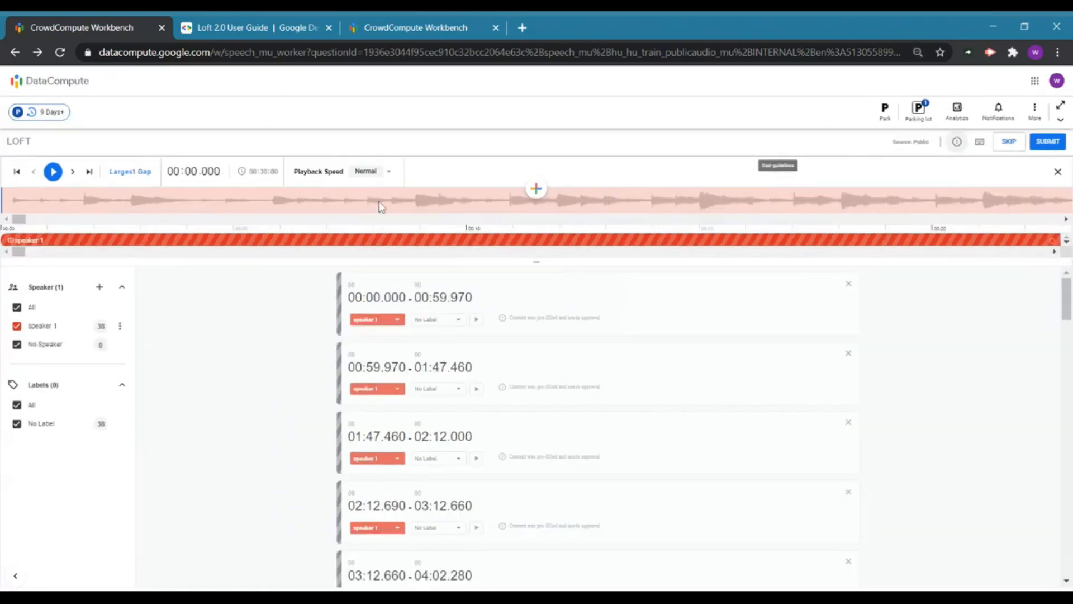
# Resize the canvas to a moderately taller height above the workspace and expand the workbench to hide its header
pyautogui.moveTo(536, 262); pyautogui.dragTo(541, 507)
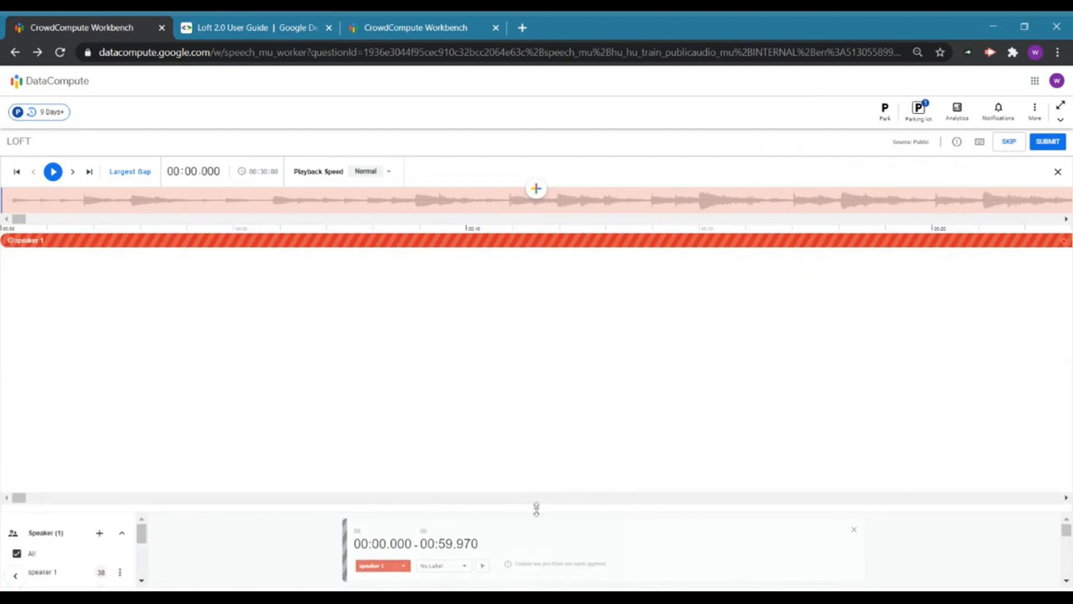
pyautogui.moveTo(536, 499); pyautogui.dragTo(548, 350)
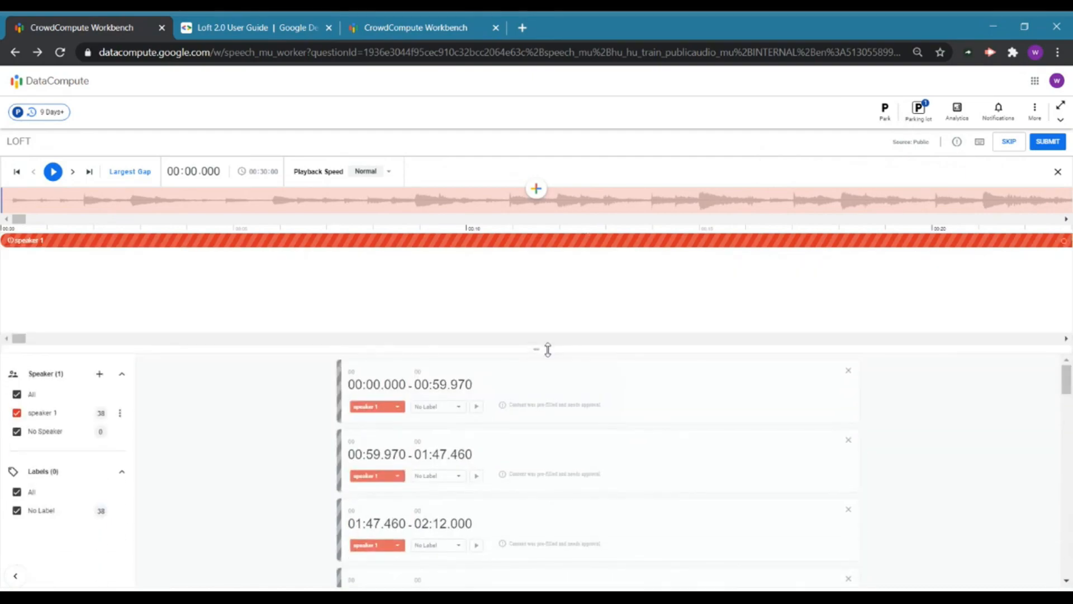
pyautogui.click(1061, 105)
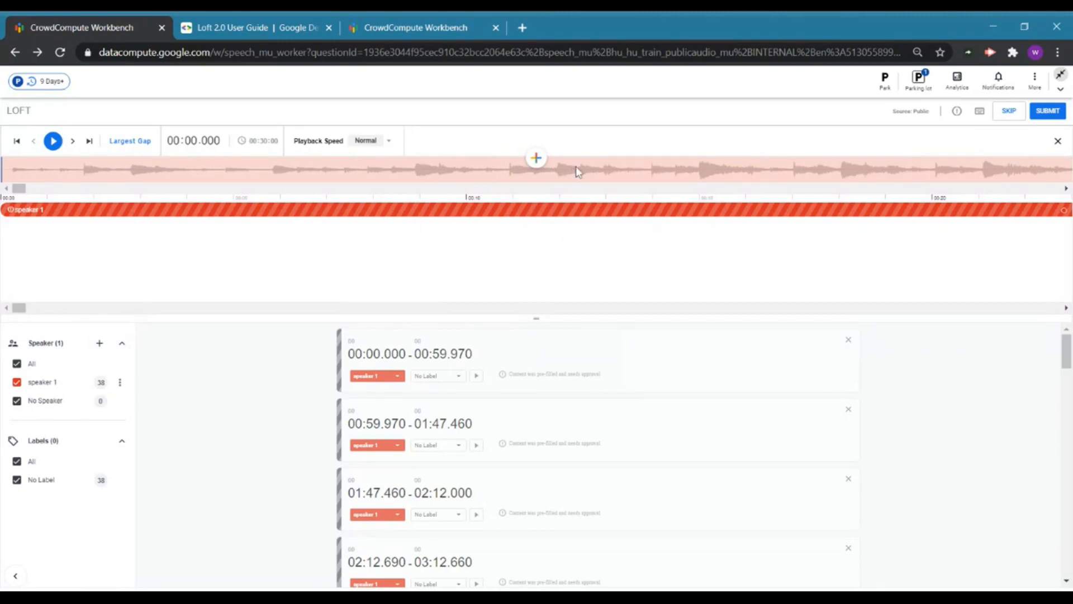
# Move the playback position along the waveform to 00:13.959 and 00:18.030, and browse the timeline back and forth
pyautogui.click(655, 178)
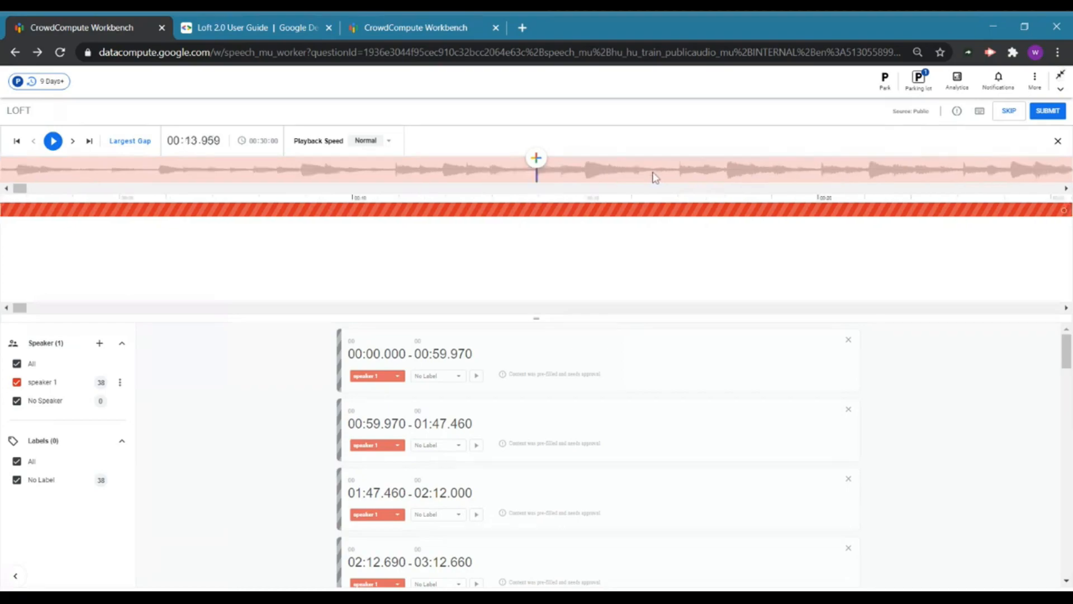
pyautogui.click(730, 171)
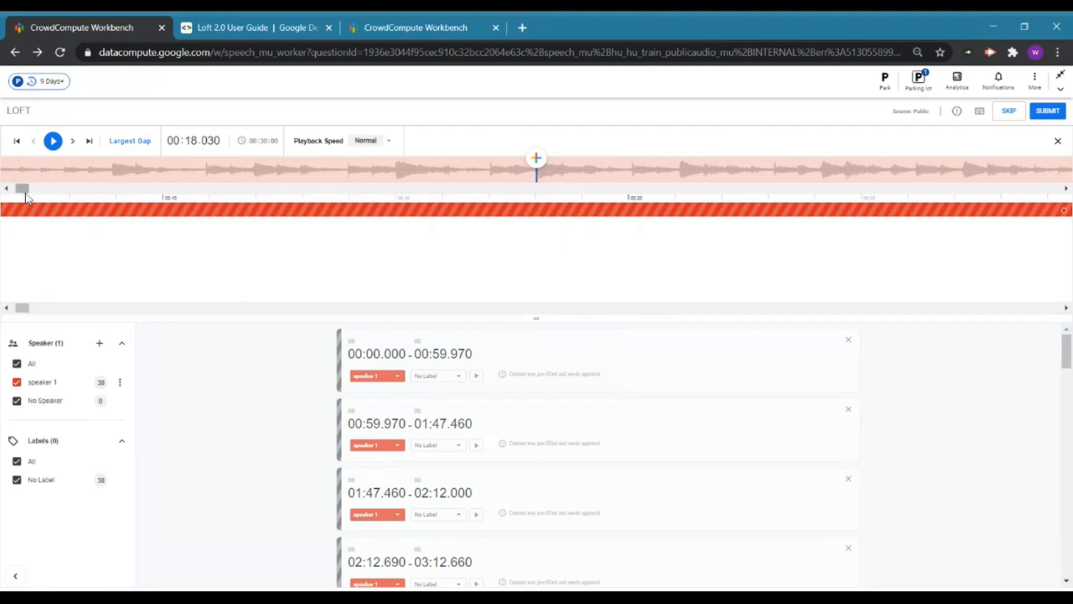
pyautogui.moveTo(25, 189)
pyautogui.mouseDown()
pyautogui.moveTo(470, 187)
pyautogui.moveTo(121, 200)
pyautogui.moveTo(19, 189)
pyautogui.mouseUp()
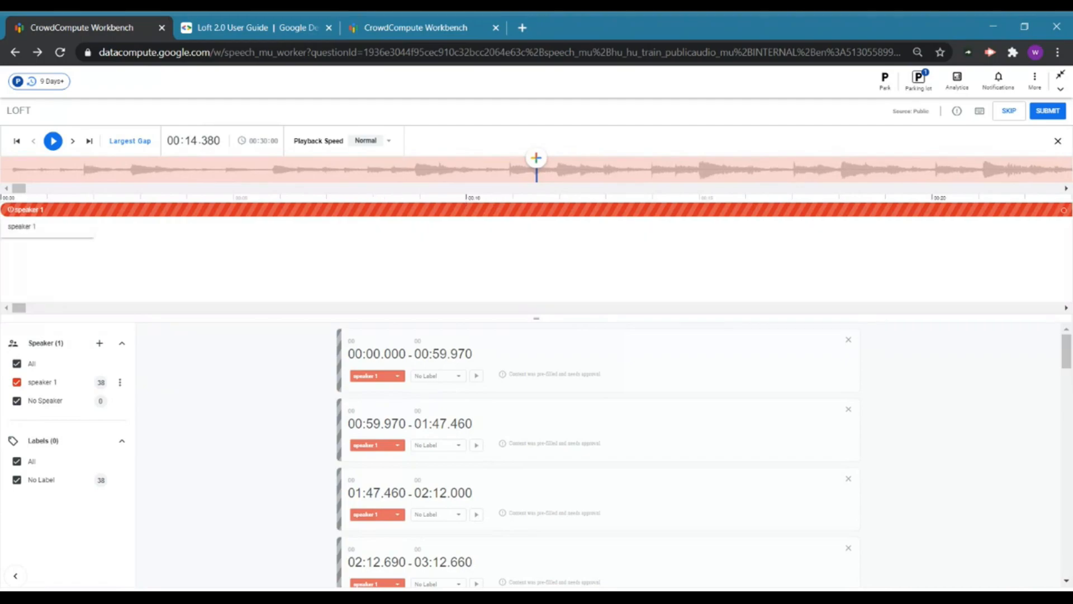
pyautogui.hscroll(1, 500, 210)
pyautogui.hscroll(3, 537, 190)
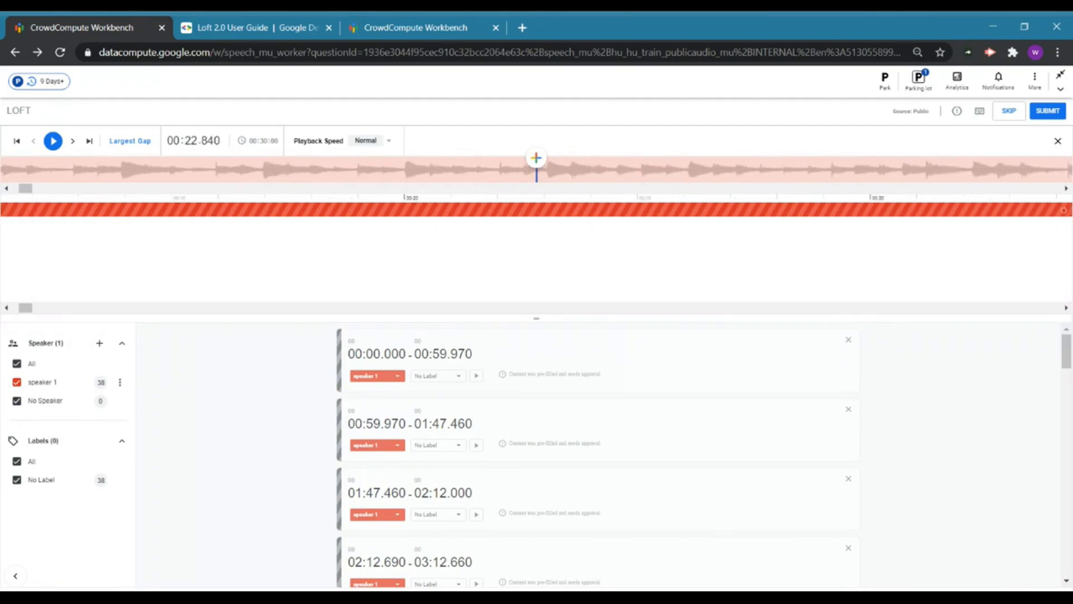
pyautogui.hscroll(-3, 536, 190)
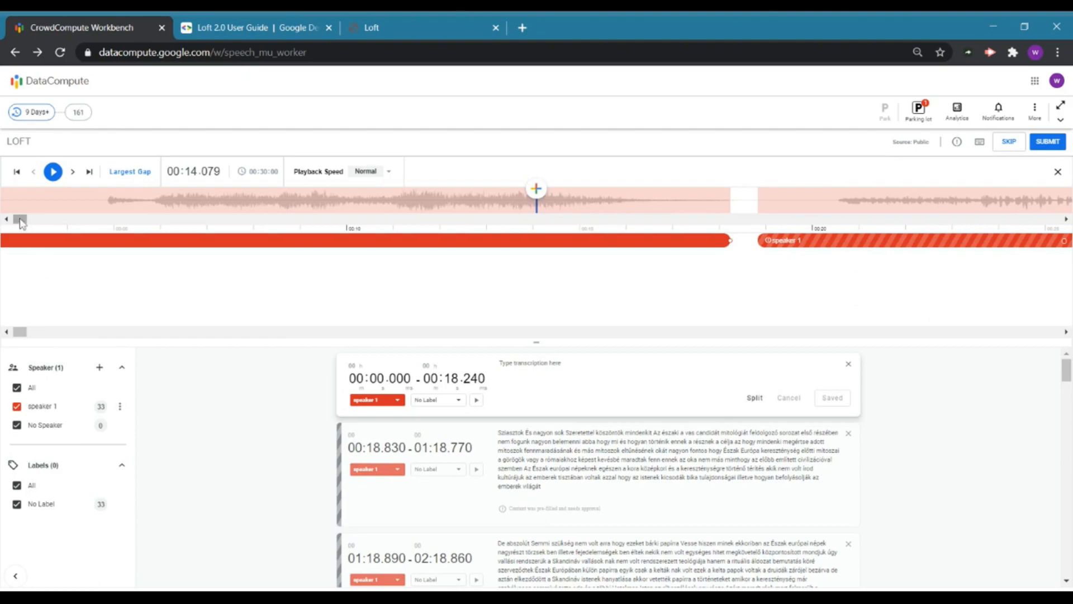
# Browse the audio timeline forward to about 04:03 and back to about 00:25
pyautogui.moveTo(19, 220)
pyautogui.mouseDown()
pyautogui.moveTo(101, 222)
pyautogui.moveTo(25, 220)
pyautogui.mouseUp()
pyautogui.moveTo(29, 334); pyautogui.dragTo(159, 345)
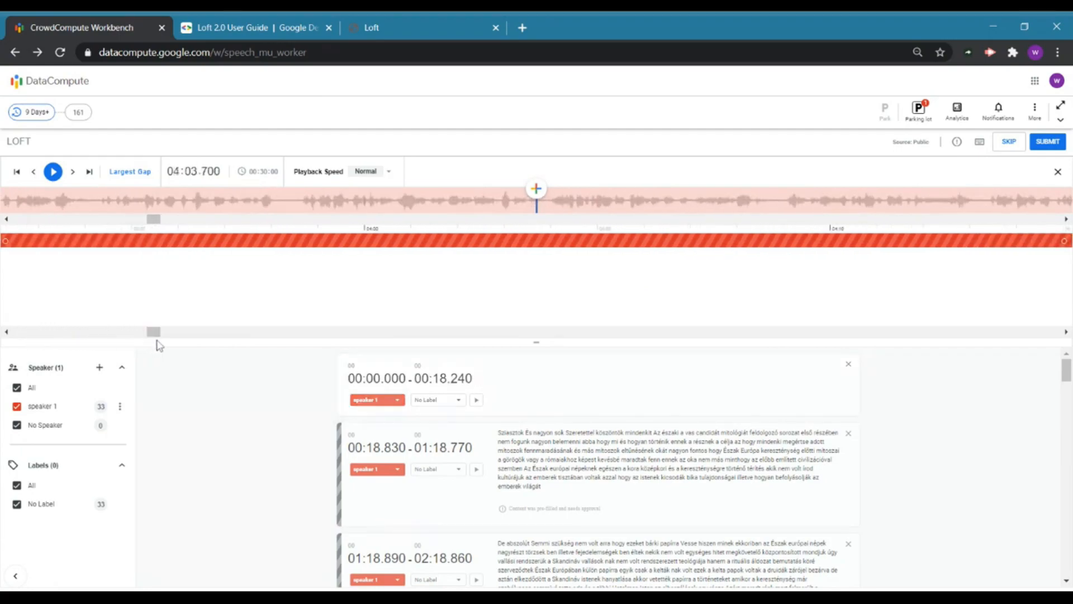
pyautogui.moveTo(154, 219); pyautogui.dragTo(39, 222)
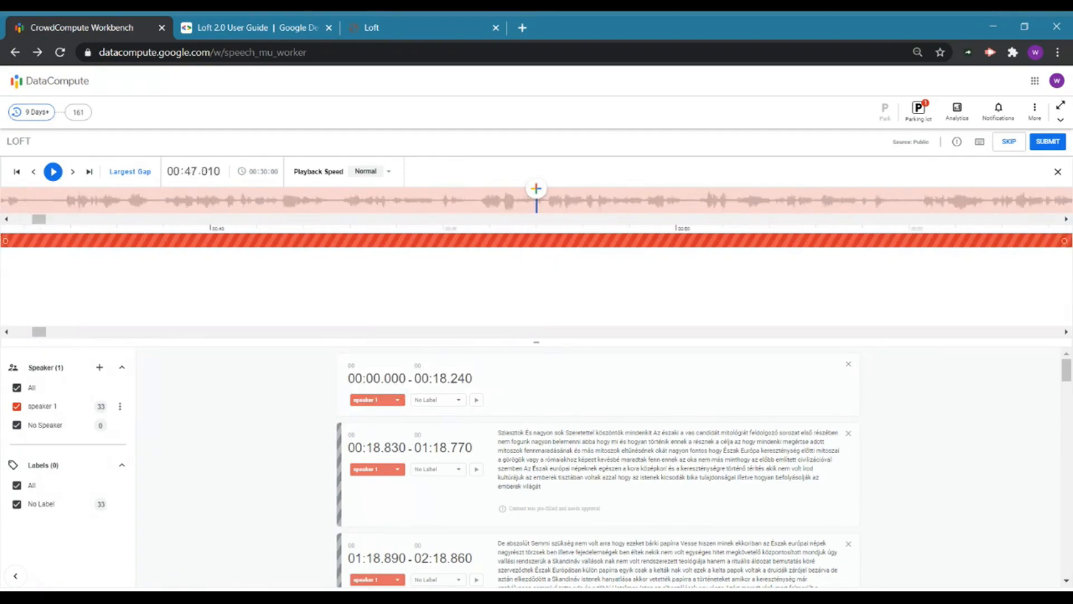
pyautogui.moveTo(43, 225); pyautogui.dragTo(25, 220)
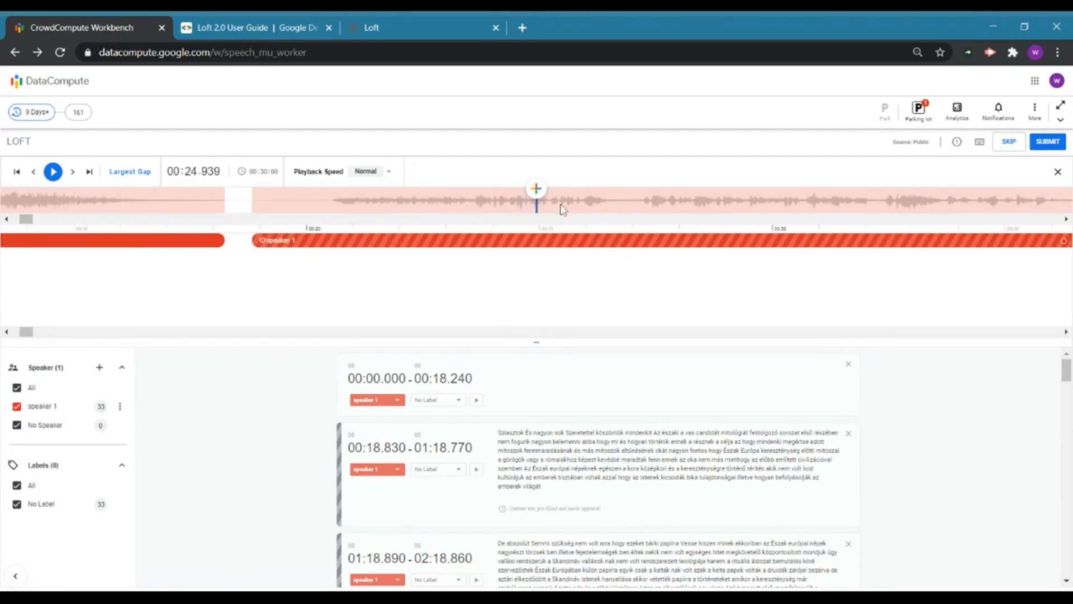
# Play short stretches of audio from where speech begins in the second segment and from the end of the first segment
pyautogui.click(336, 204)
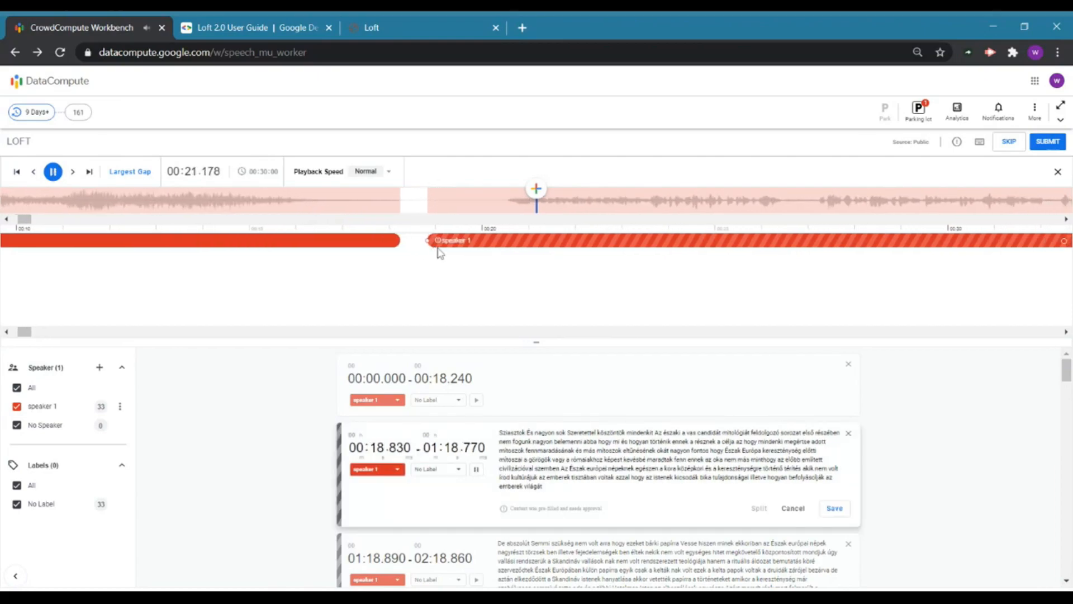
pyautogui.press('space')
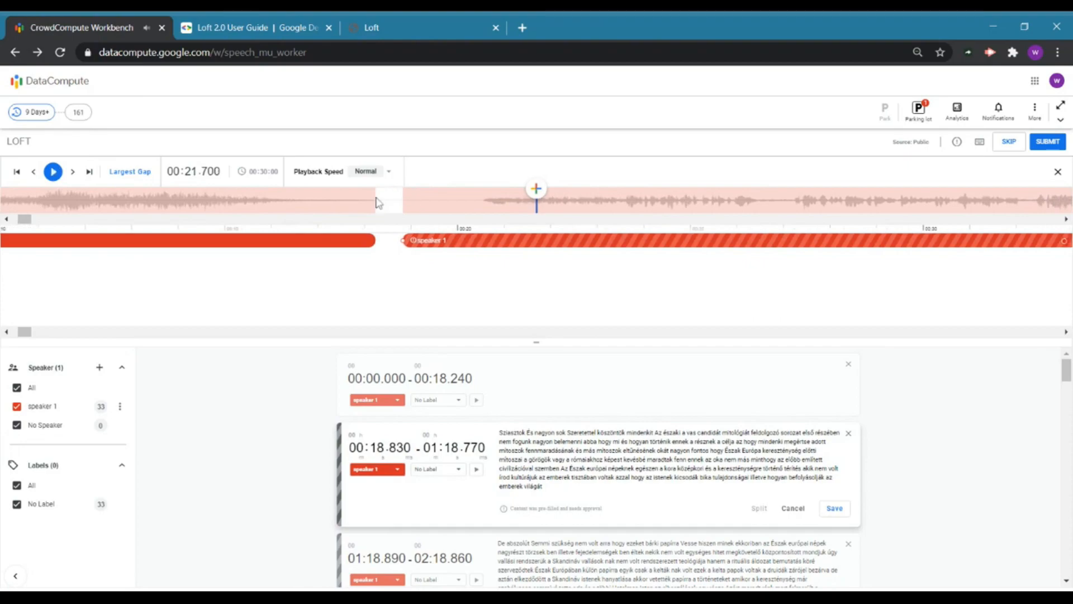
pyautogui.click(378, 199)
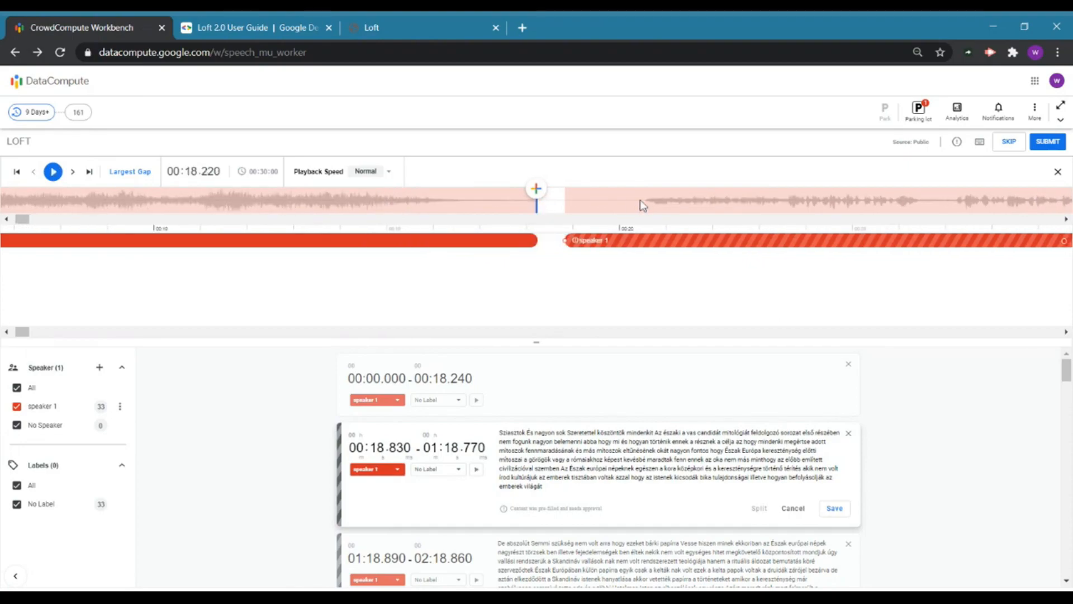
pyautogui.press('space')
pyautogui.press('space')
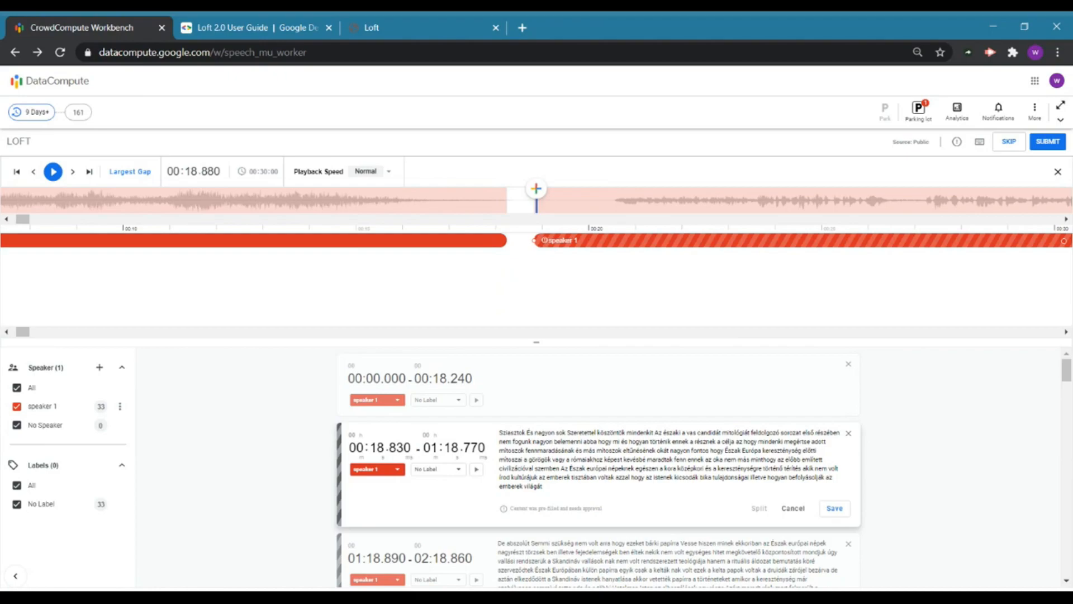
# Browse the timeline back and forth around the gap between the first and second segments
pyautogui.hscroll(2, 503, 286)
pyautogui.hscroll(-1, 503, 286)
pyautogui.hscroll(-3, 503, 286)
pyautogui.hscroll(2, 503, 287)
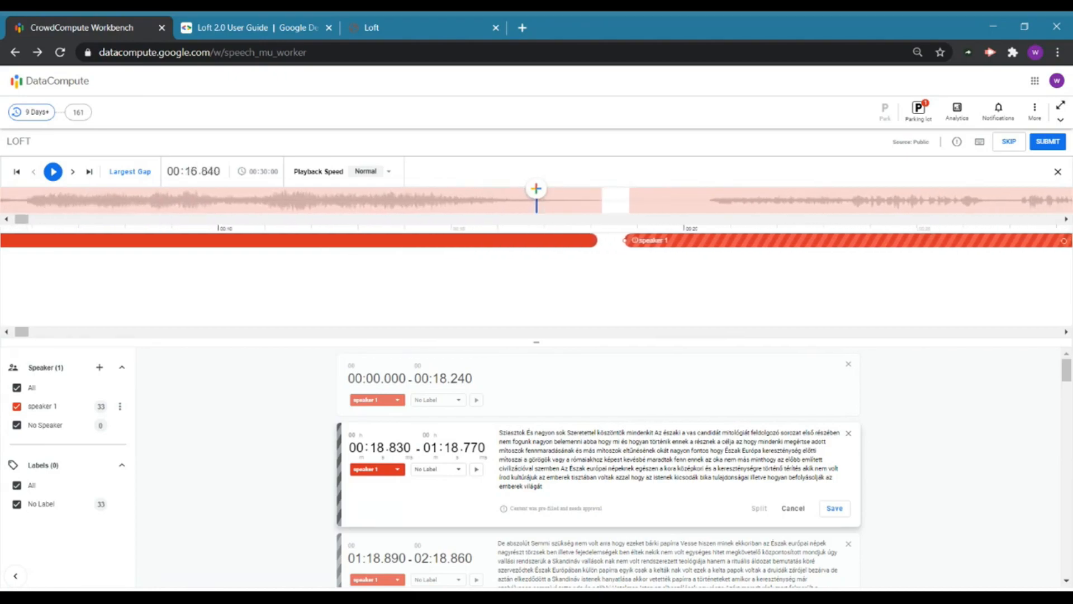
pyautogui.hscroll(2, 503, 286)
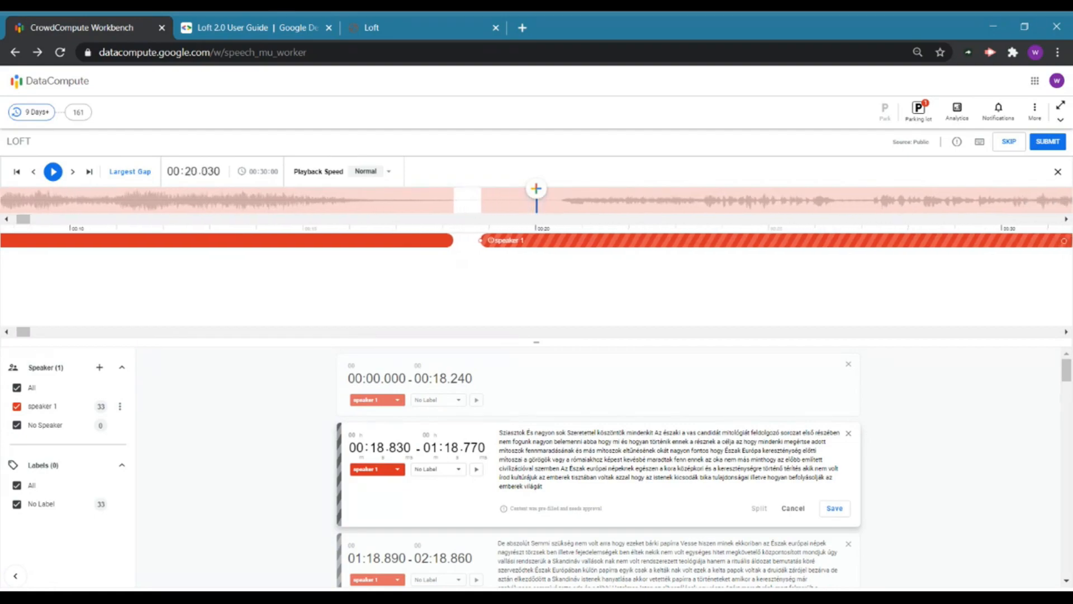
pyautogui.hscroll(1, 503, 286)
pyautogui.hscroll(-4, 503, 286)
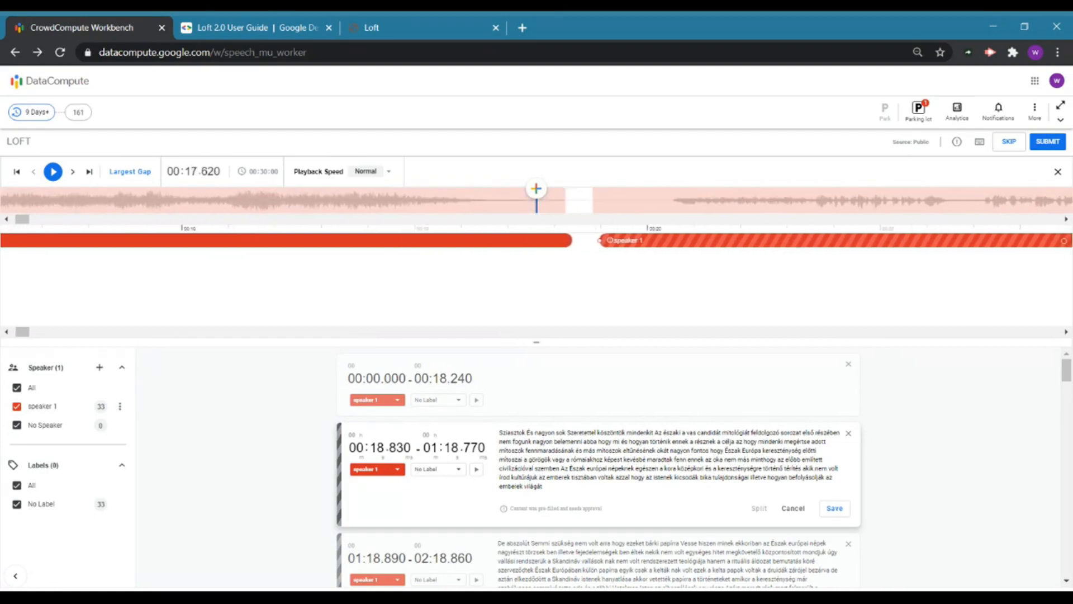
pyautogui.hscroll(-1, 537, 218)
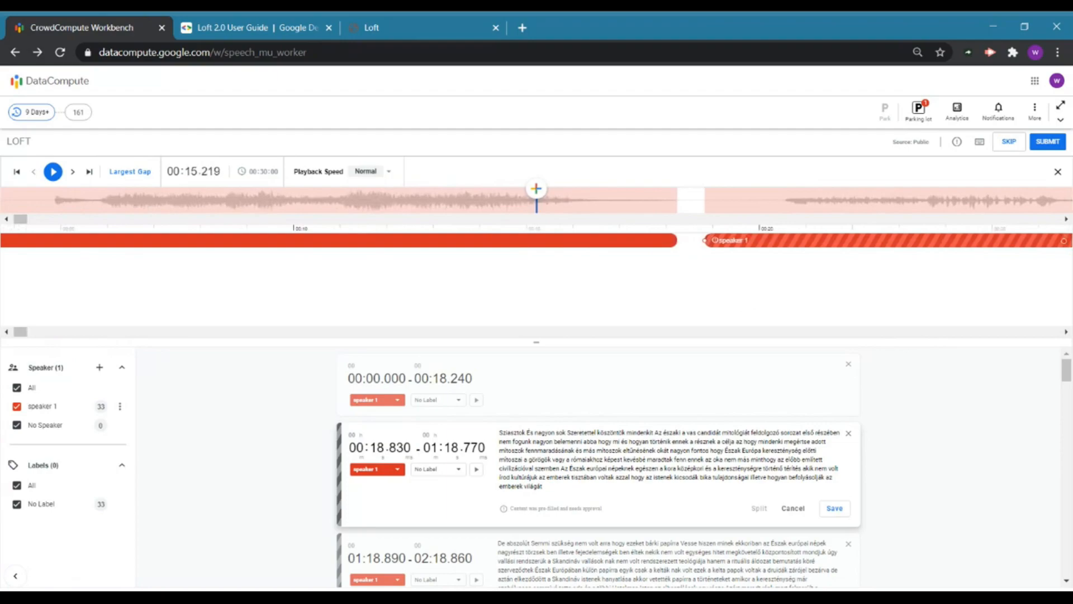
pyautogui.hscroll(2, 537, 218)
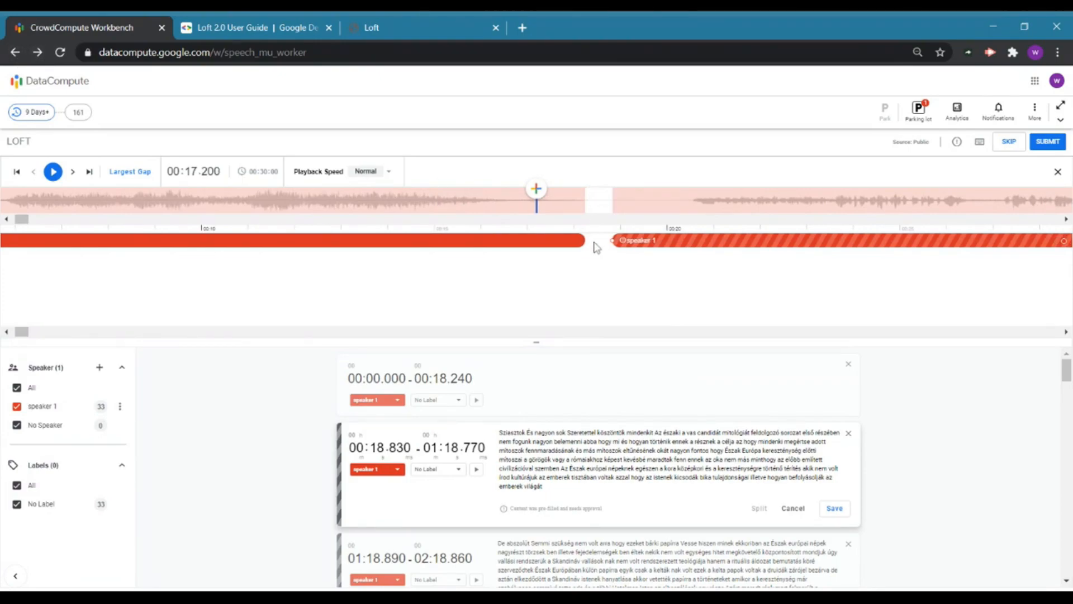
pyautogui.hscroll(2, 597, 247)
pyautogui.hscroll(-2, 597, 248)
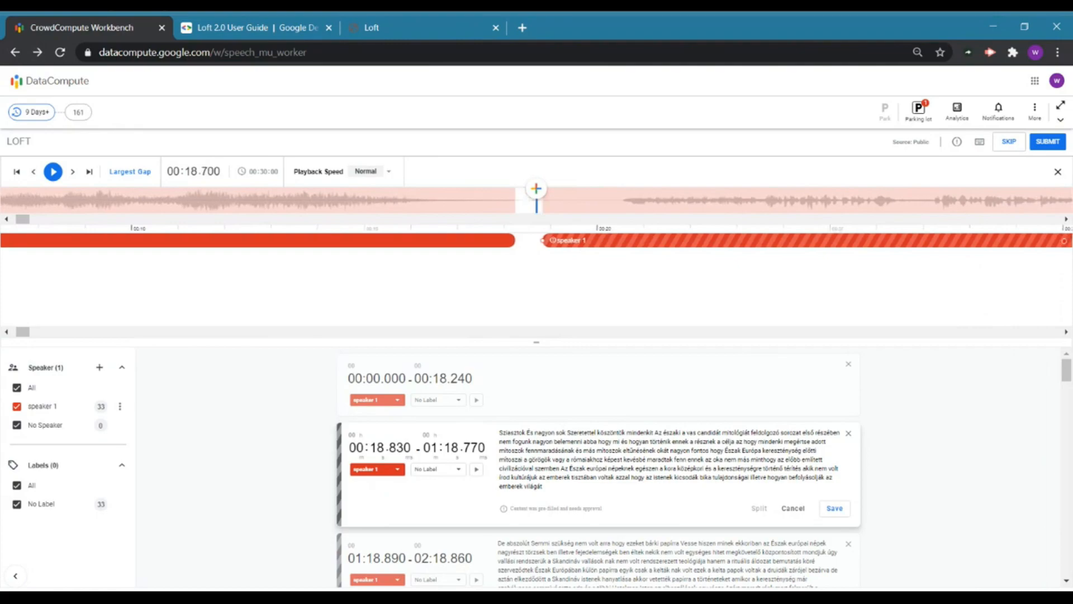
pyautogui.hscroll(-2, 597, 241)
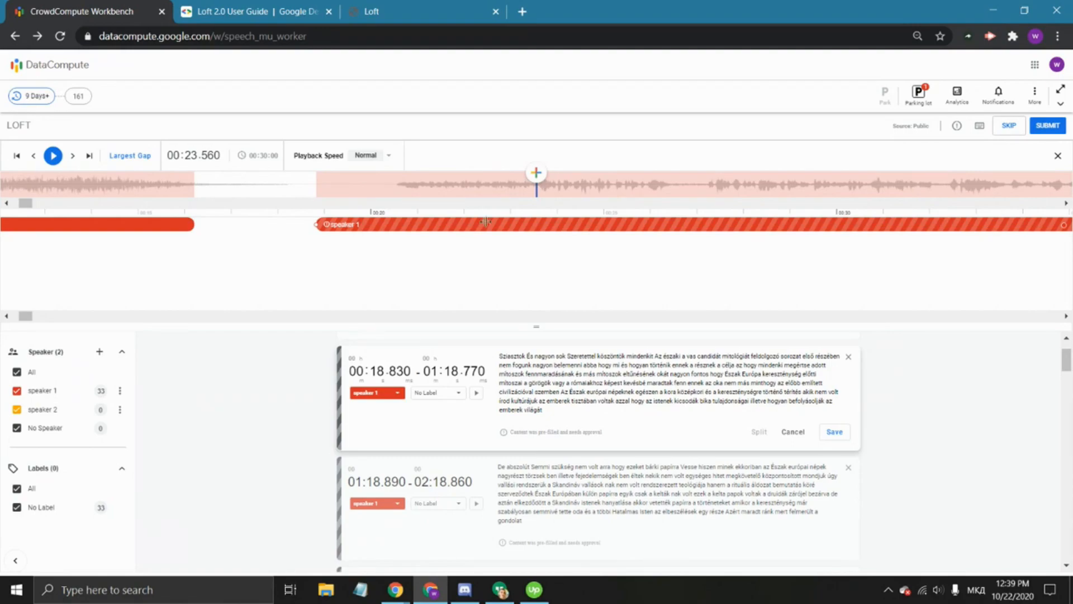
# Play a short stretch of the second segment and move the playback position back to 00:23.500
pyautogui.press('space')
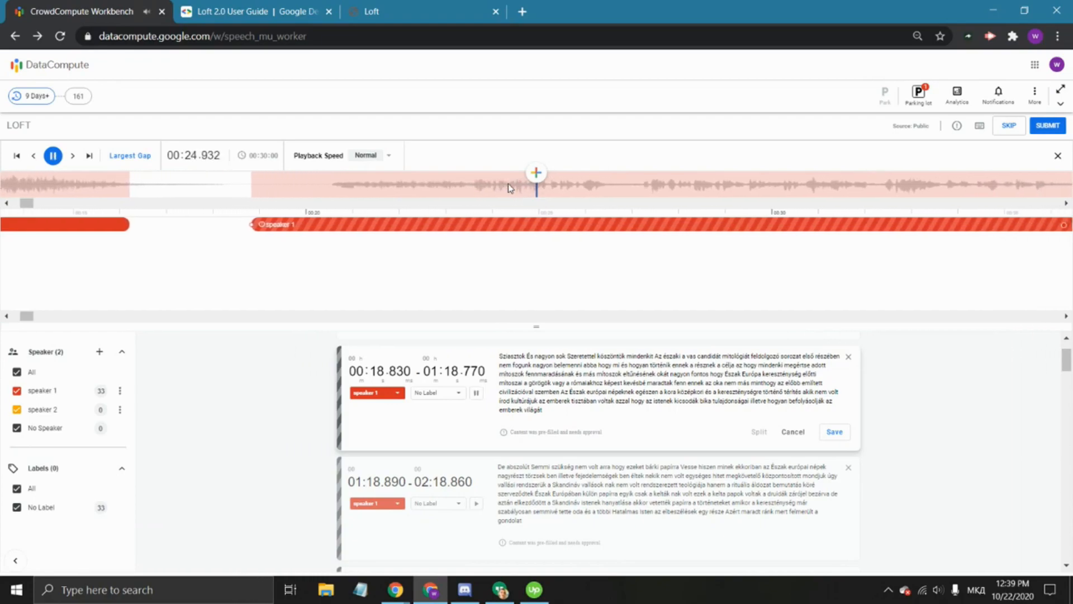
pyautogui.press('space')
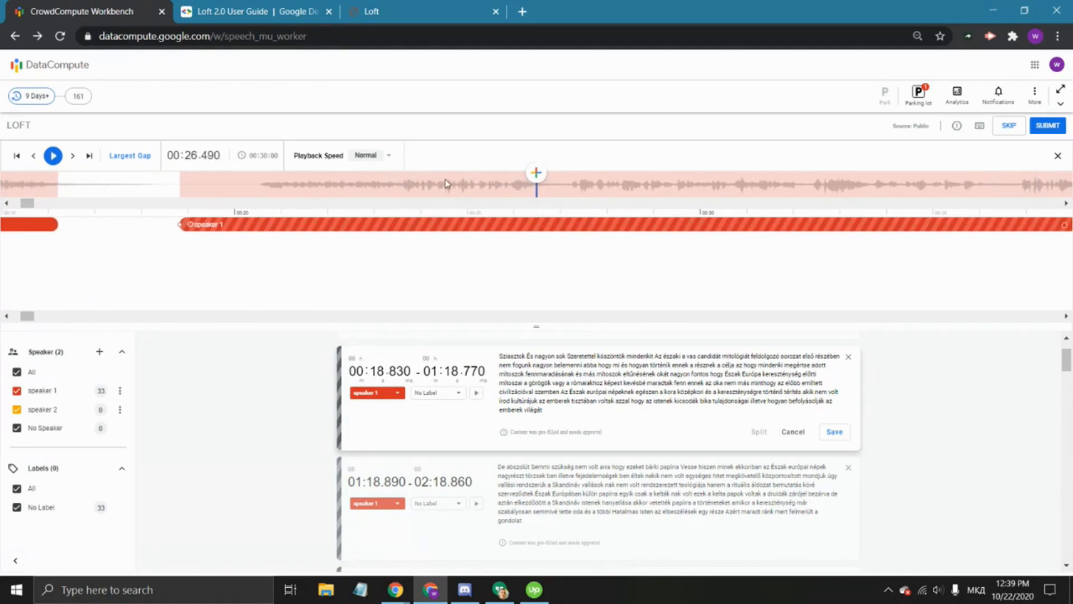
pyautogui.click(400, 186)
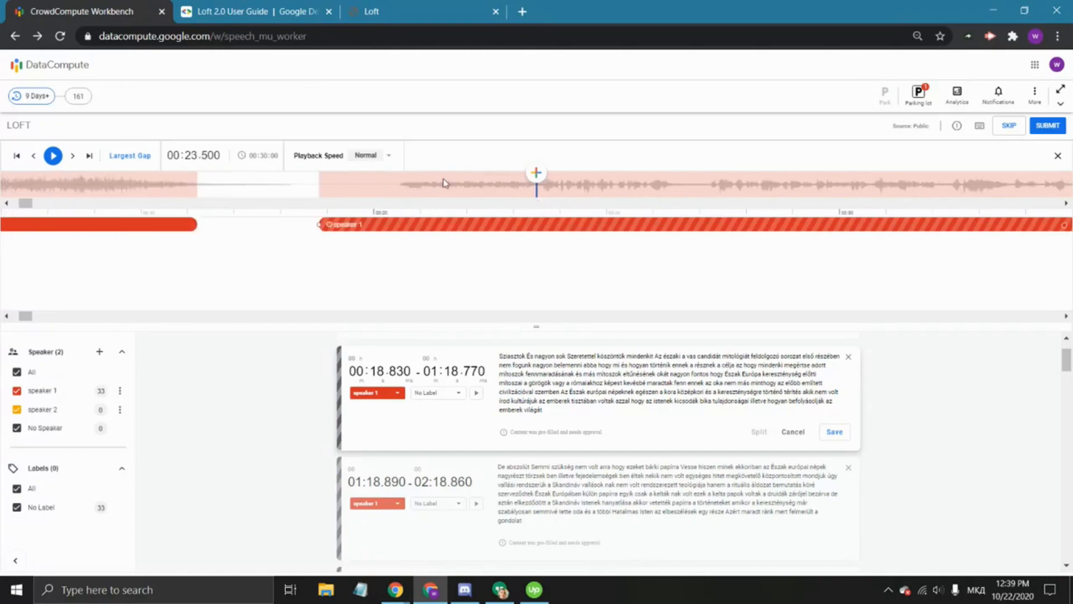
# Add a segment at the 00:23.500 playback position and remove it again
pyautogui.click(536, 173)
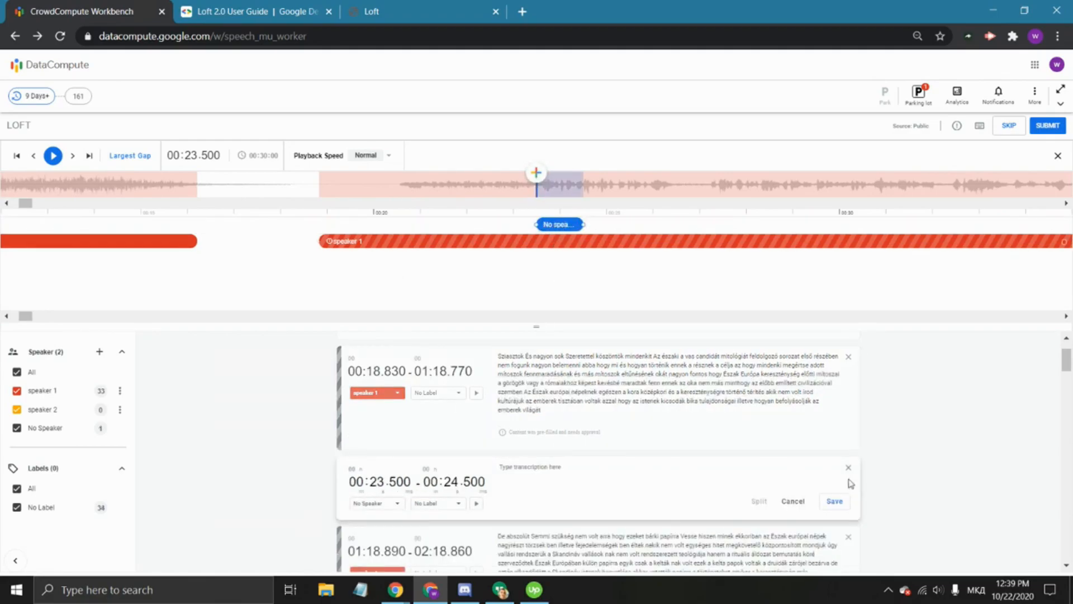
pyautogui.click(848, 468)
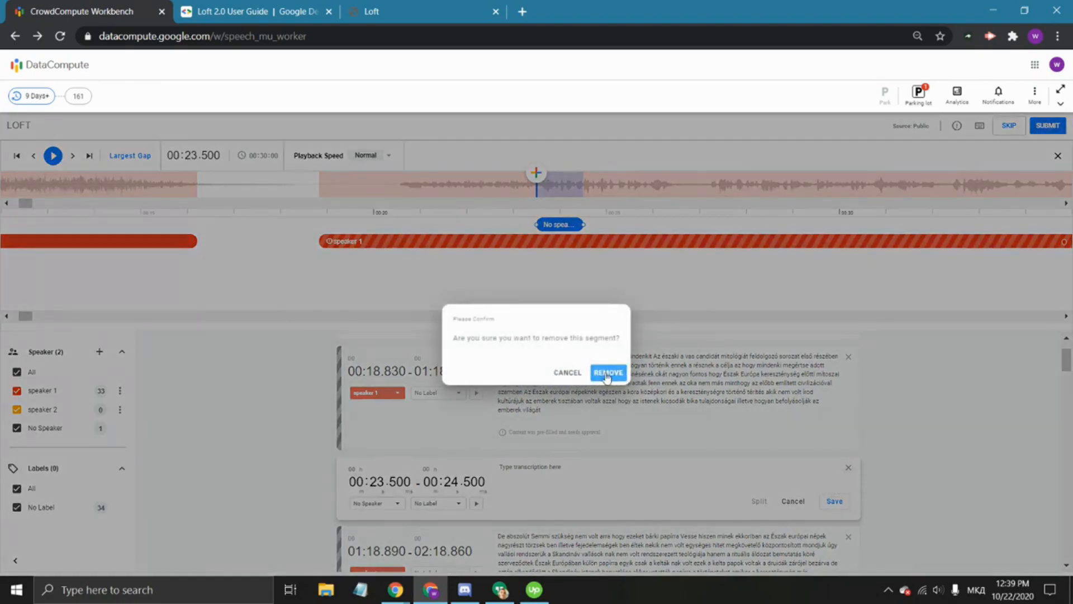
pyautogui.click(606, 378)
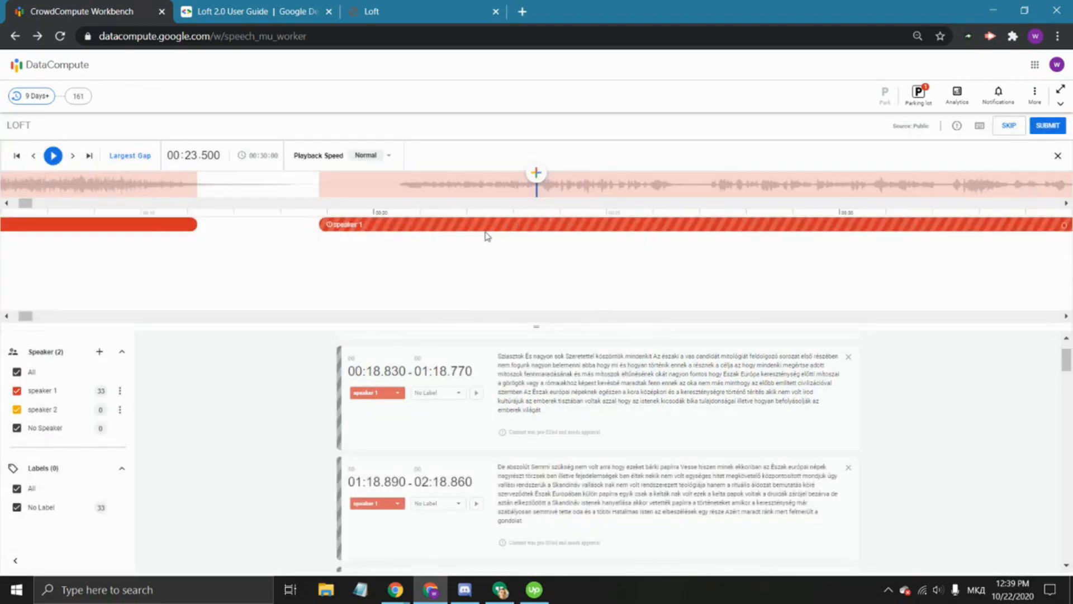
# Create a new segment at the 00:23.500 playback position and assign it to speaker 2
pyautogui.press('Return')
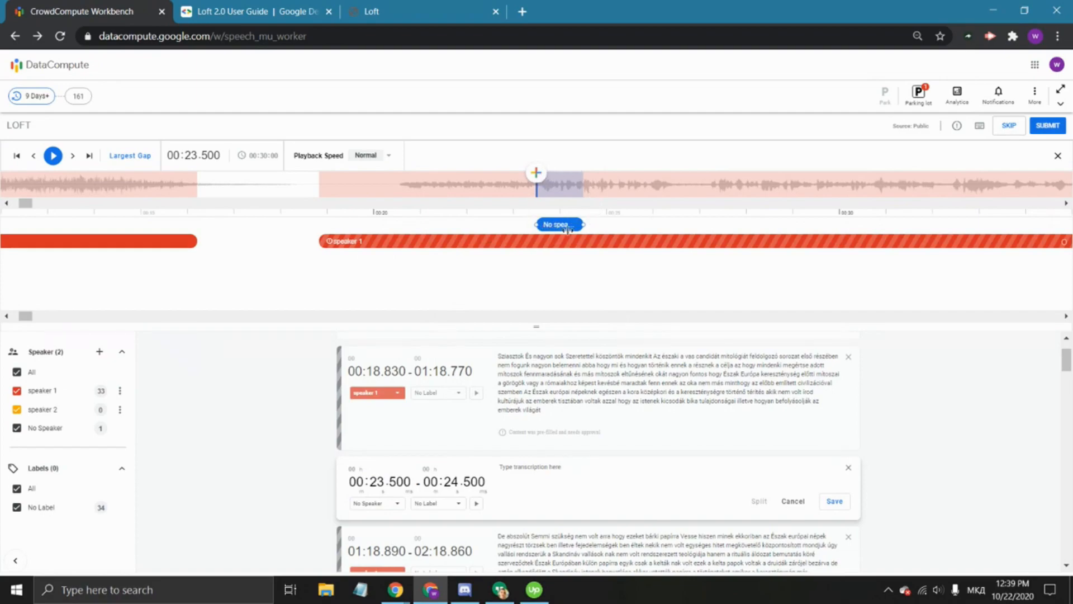
pyautogui.click(398, 508)
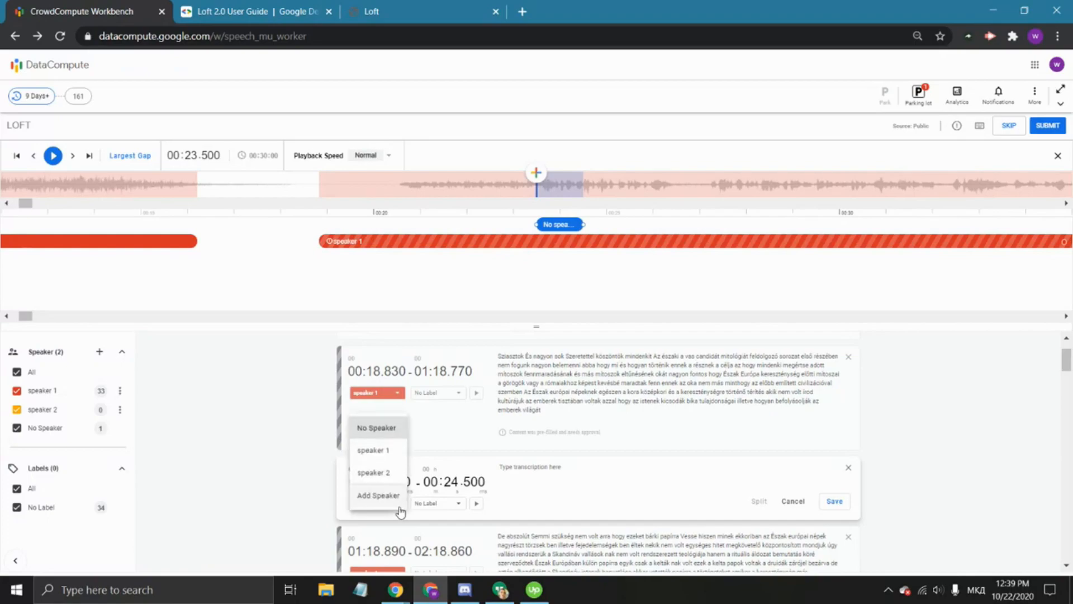
pyautogui.click(388, 474)
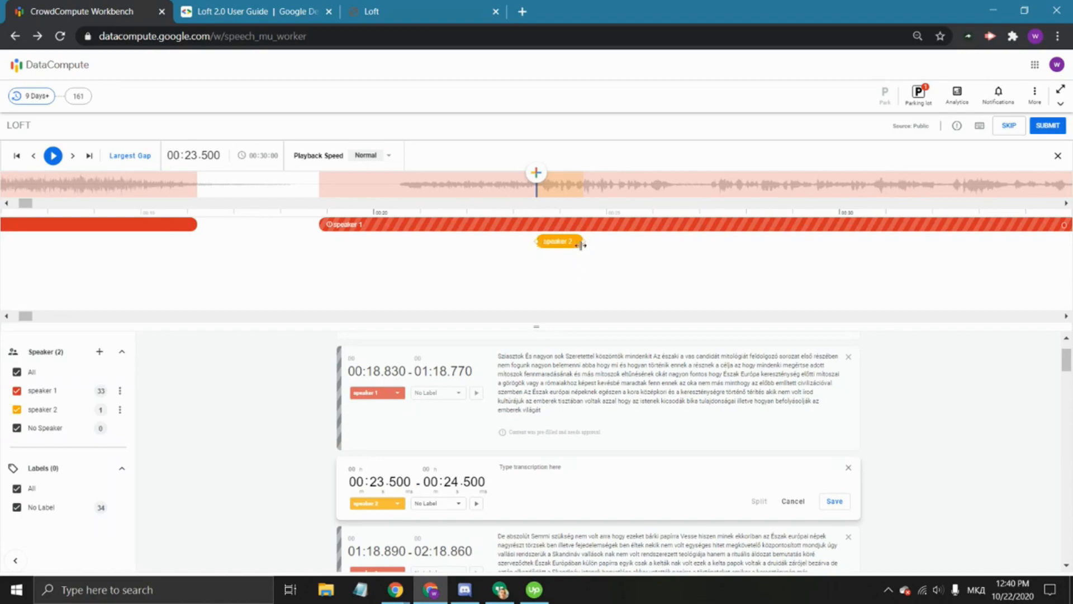
# Adjust the speaker 2 segment's edges on the timeline to 00:23.200 and 00:26.450, and save it
pyautogui.moveTo(583, 242); pyautogui.dragTo(674, 242)
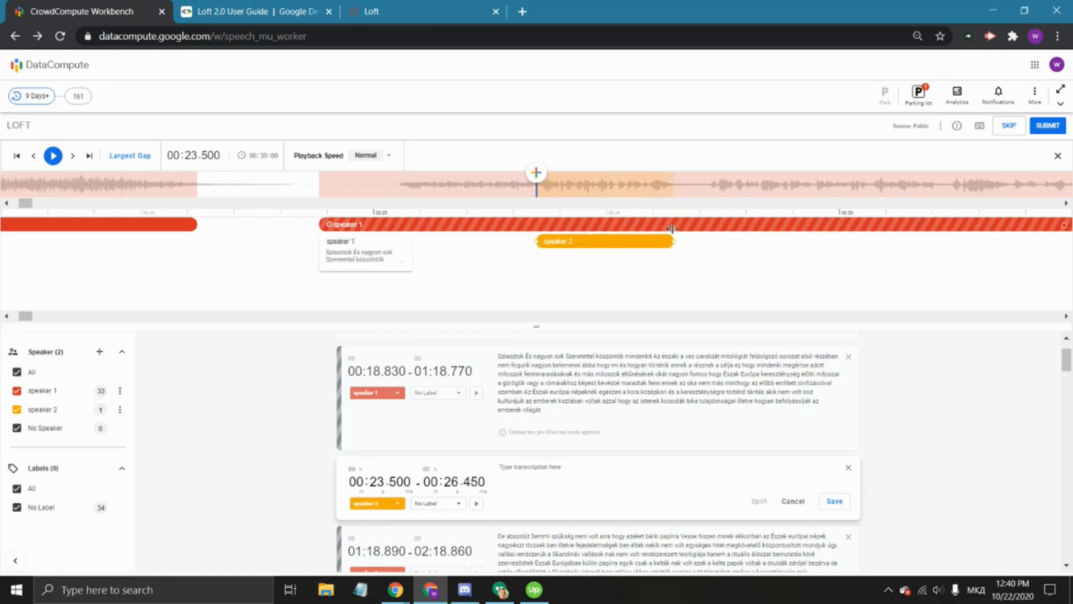
pyautogui.moveTo(536, 241); pyautogui.dragTo(506, 241)
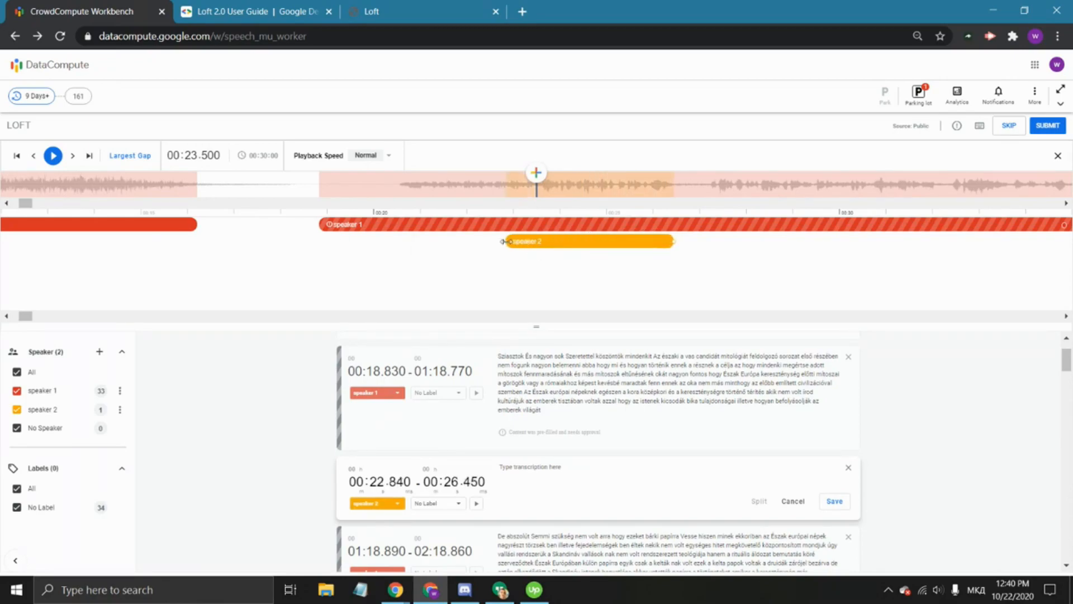
pyautogui.moveTo(505, 241); pyautogui.dragTo(522, 241)
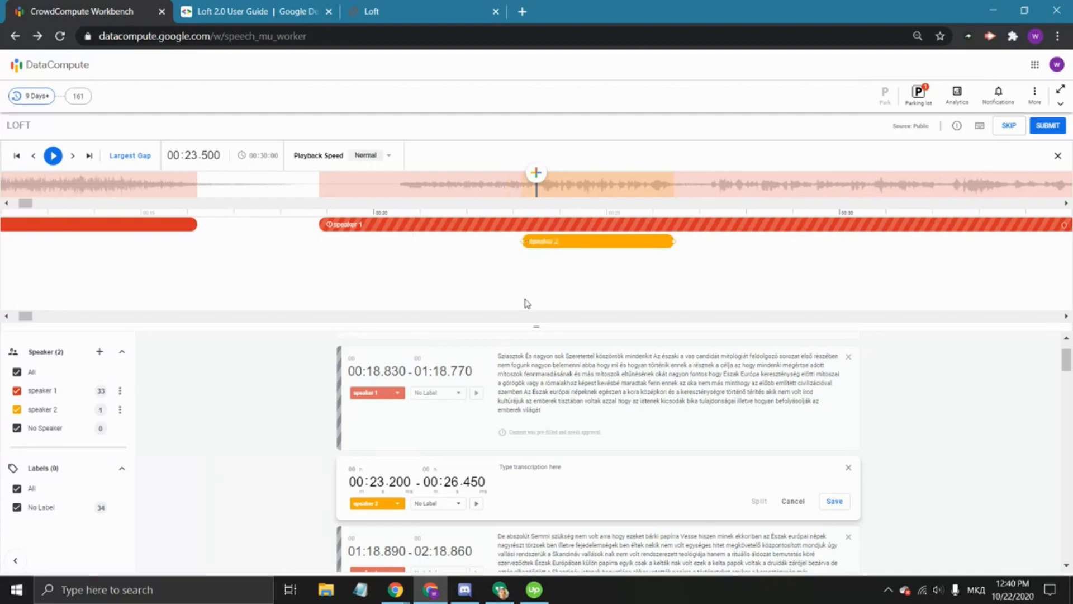
pyautogui.click(834, 501)
# Set the speaker 2 segment's start to the playback position 00:22.419 and its end to the playback position 00:27.700
pyautogui.click(489, 187)
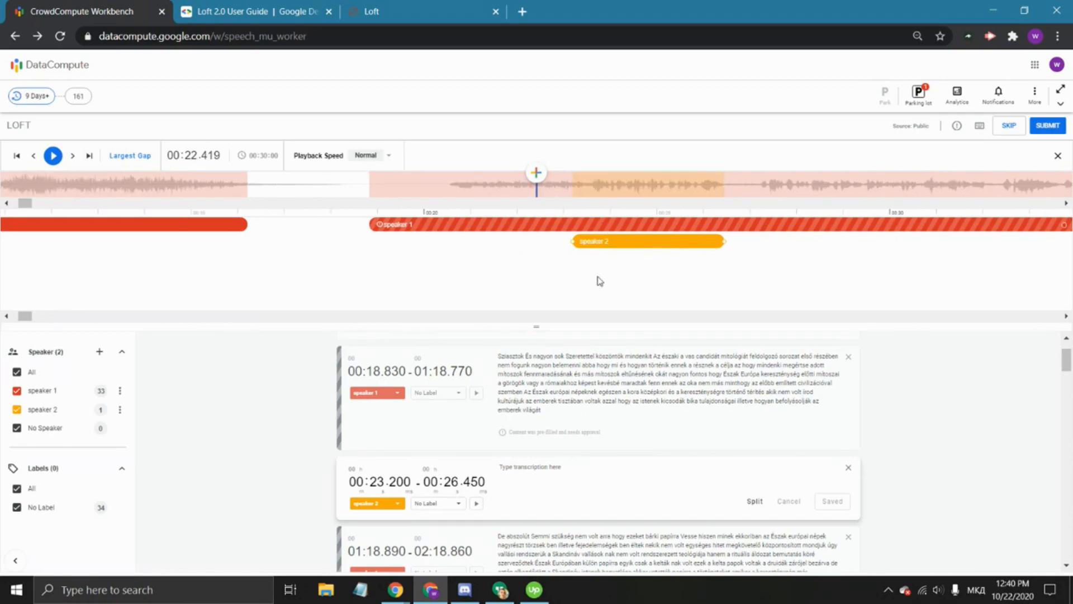
pyautogui.hotkey('alt', '[')
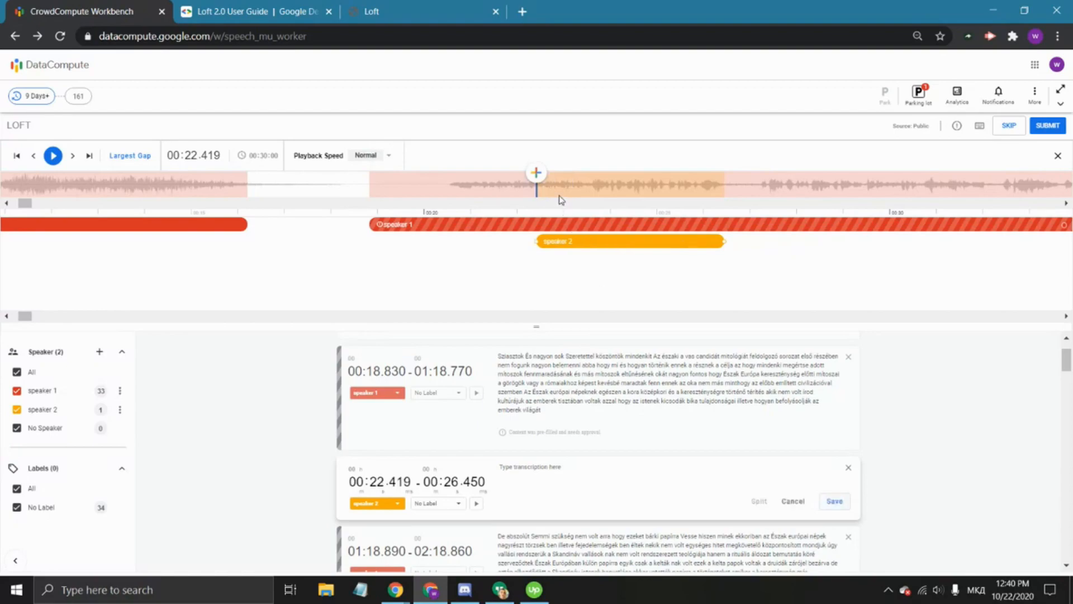
pyautogui.click(784, 195)
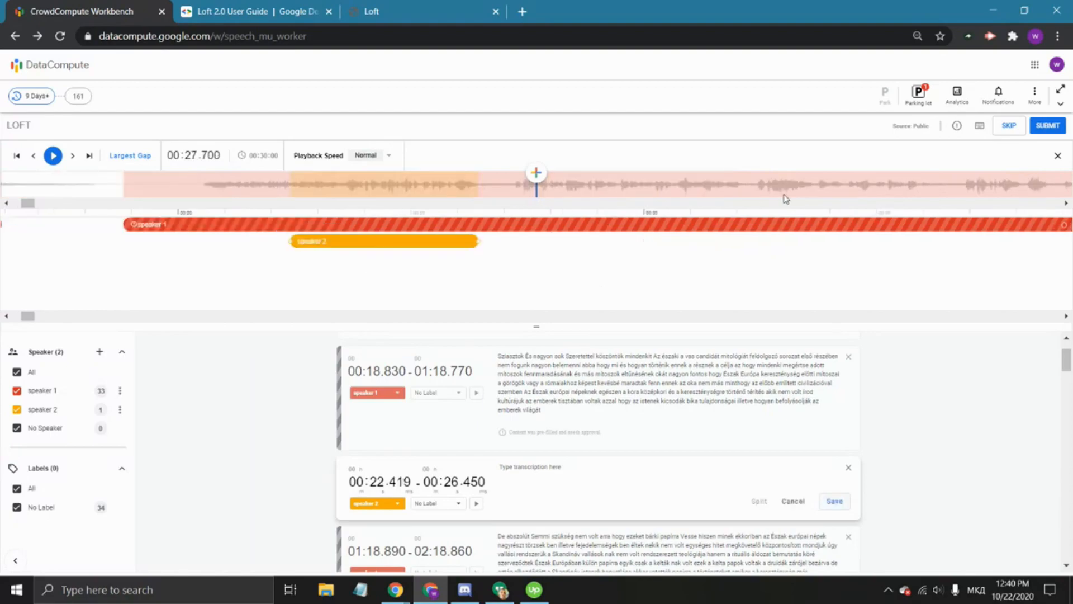
pyautogui.hotkey('alt', ']')
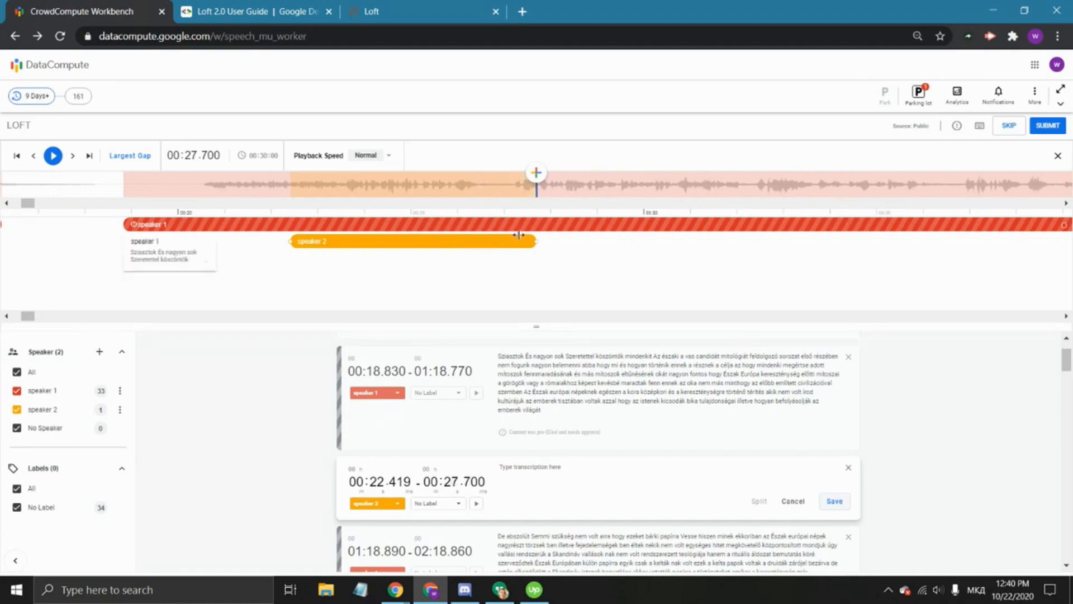
# Shorten the speaker 2 segment on the timeline to end at 00:26.470 and start at 00:23.570
pyautogui.moveTo(538, 244); pyautogui.dragTo(478, 240)
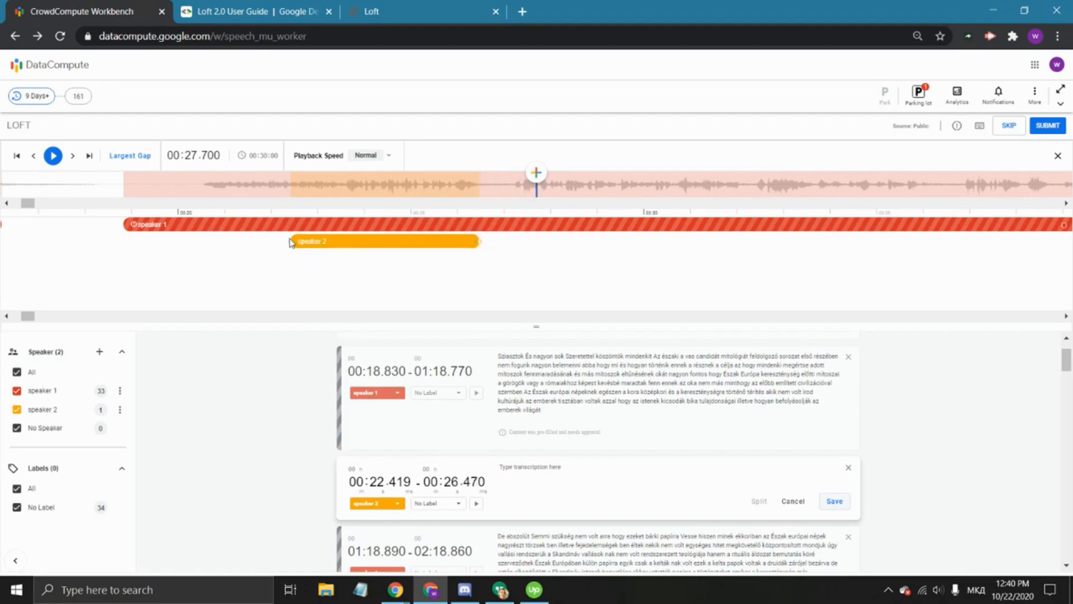
pyautogui.moveTo(288, 240); pyautogui.dragTo(345, 242)
pyautogui.scroll(8, 565, 268)
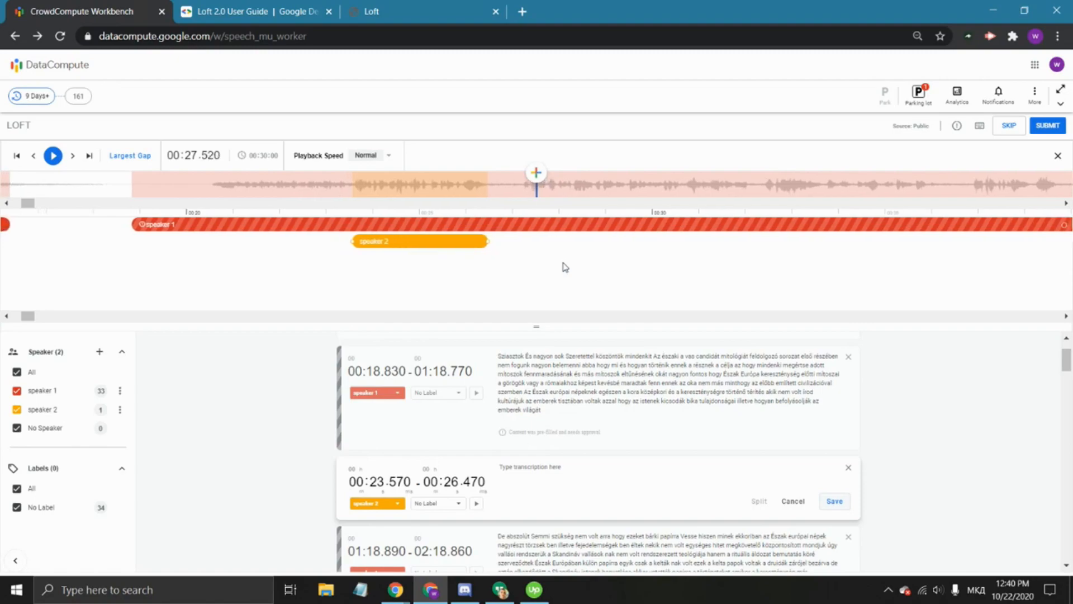
pyautogui.scroll(10, 565, 268)
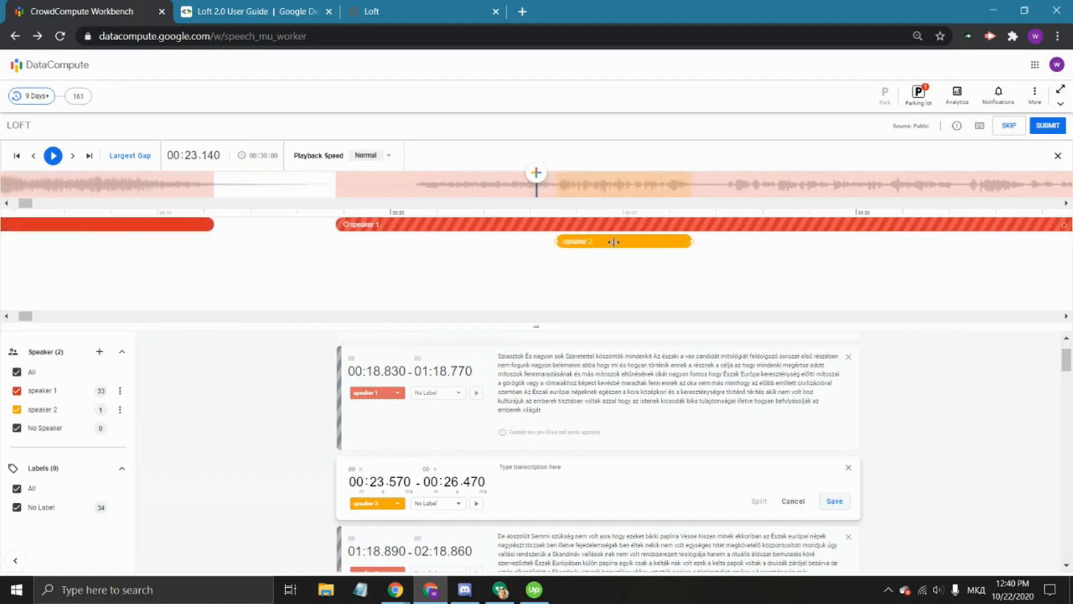
pyautogui.moveTo(614, 242)
pyautogui.mouseDown()
pyautogui.moveTo(492, 242)
pyautogui.moveTo(806, 241)
pyautogui.moveTo(615, 236)
pyautogui.mouseUp()
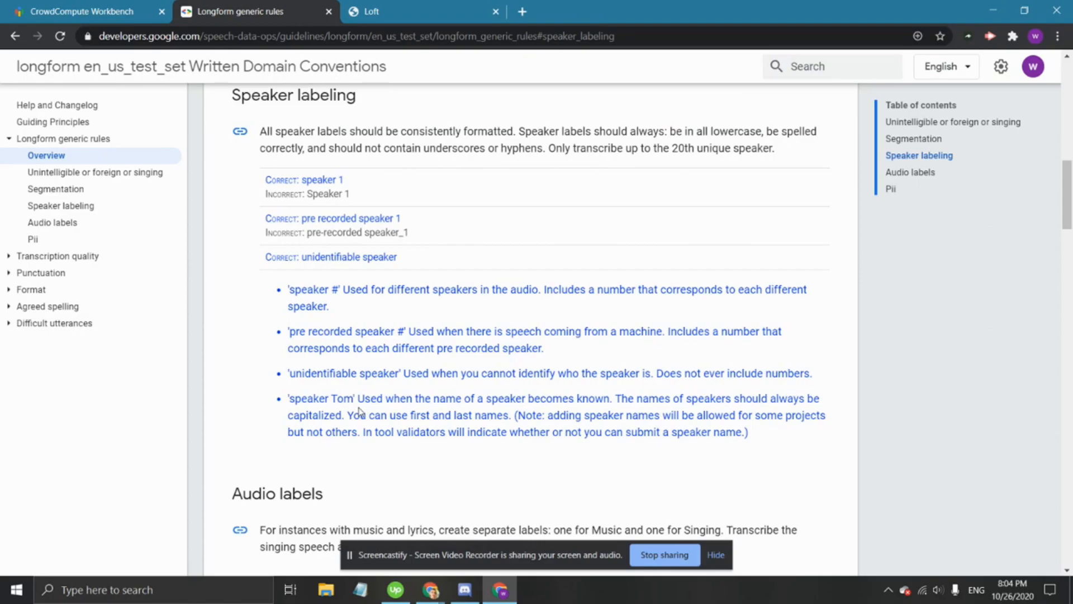
# Switch from the guidelines to the CrowdCompute Workbench and enter a first and last name as the name of speaker 1
pyautogui.click(101, 5)
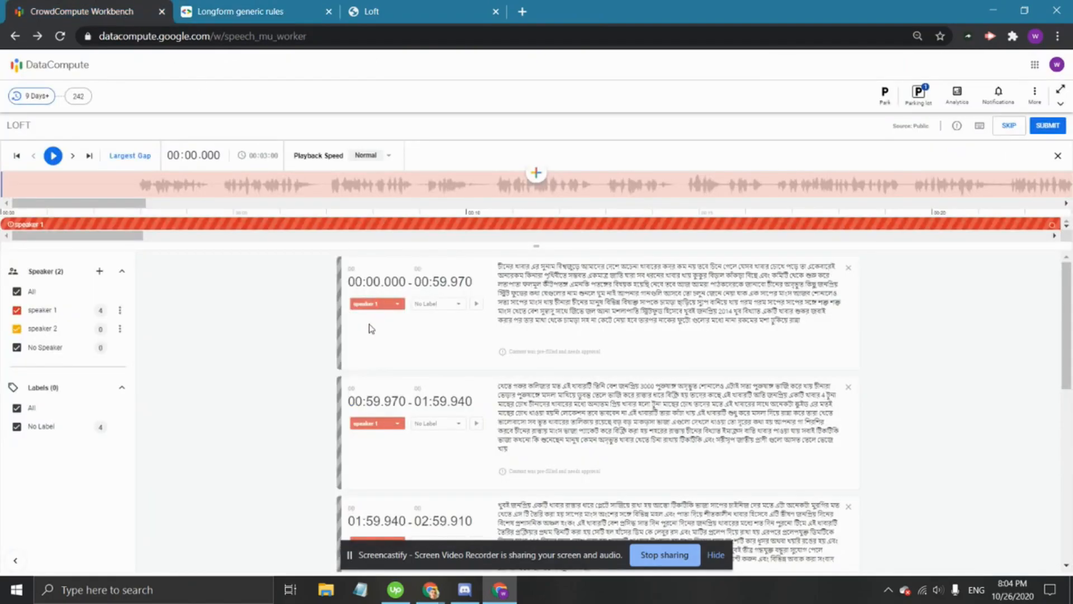
pyautogui.click(120, 312)
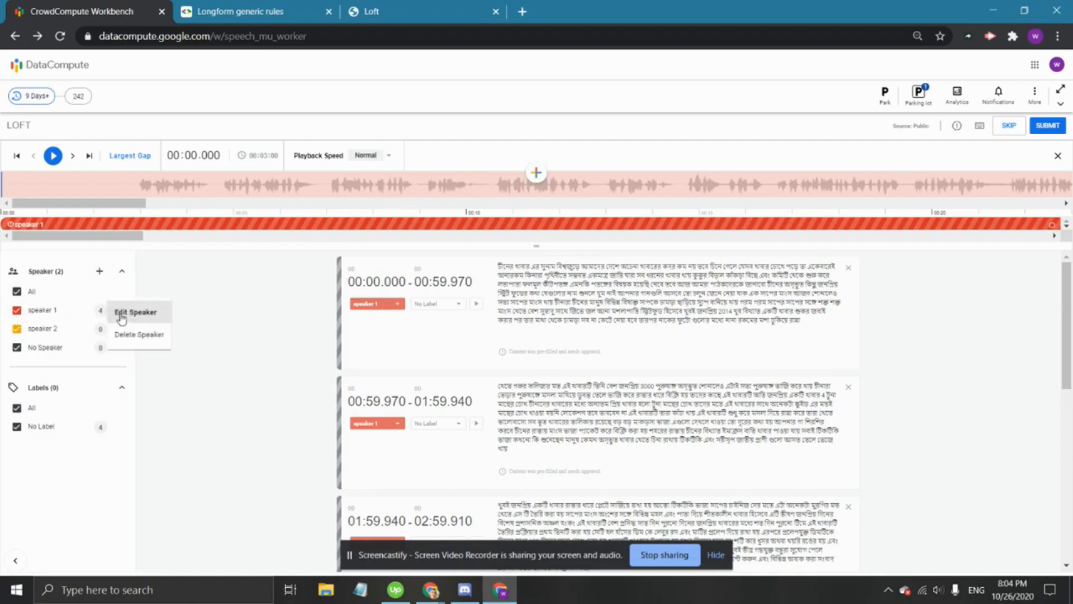
pyautogui.click(135, 312)
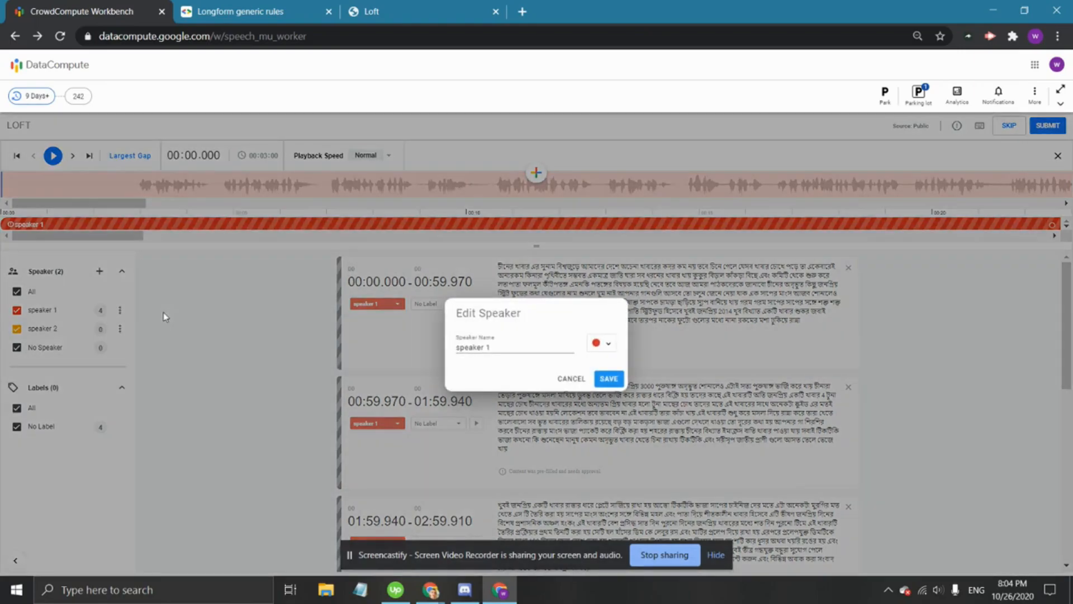
pyautogui.press('BackSpace')
pyautogui.write('John')
pyautogui.write('Smith')
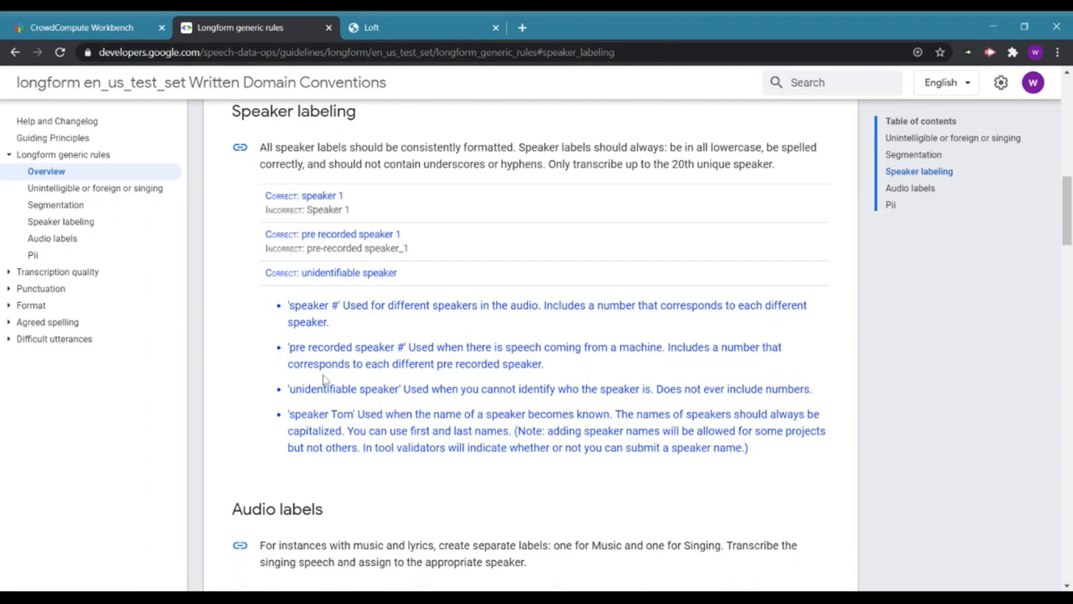
# Return to the CrowdCompute Workbench and create a speaker named speaker 2 with the yellow-orange colour
pyautogui.click(78, 21)
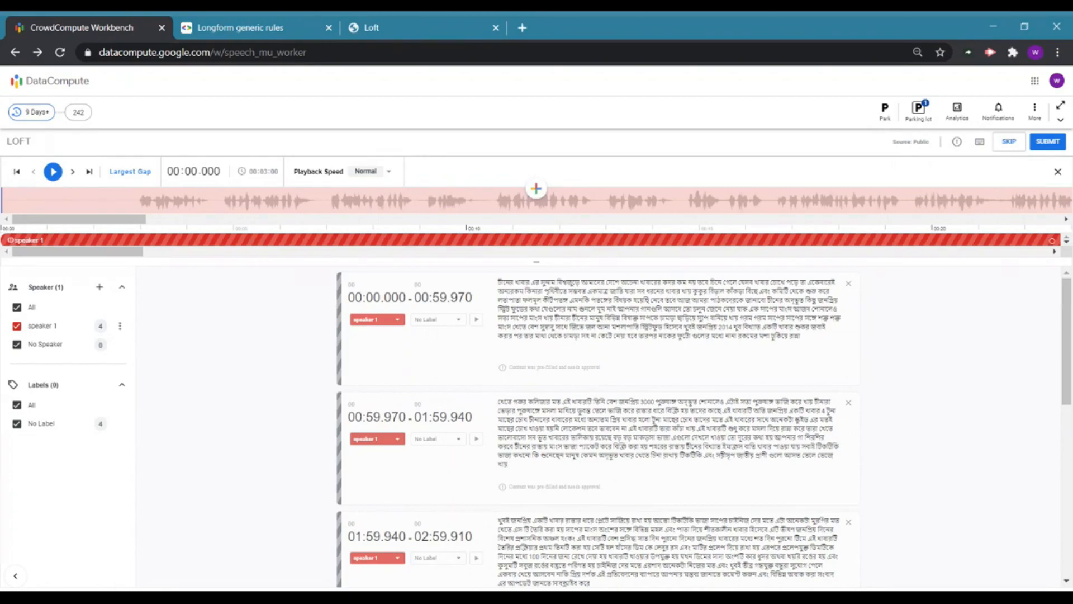
pyautogui.click(100, 287)
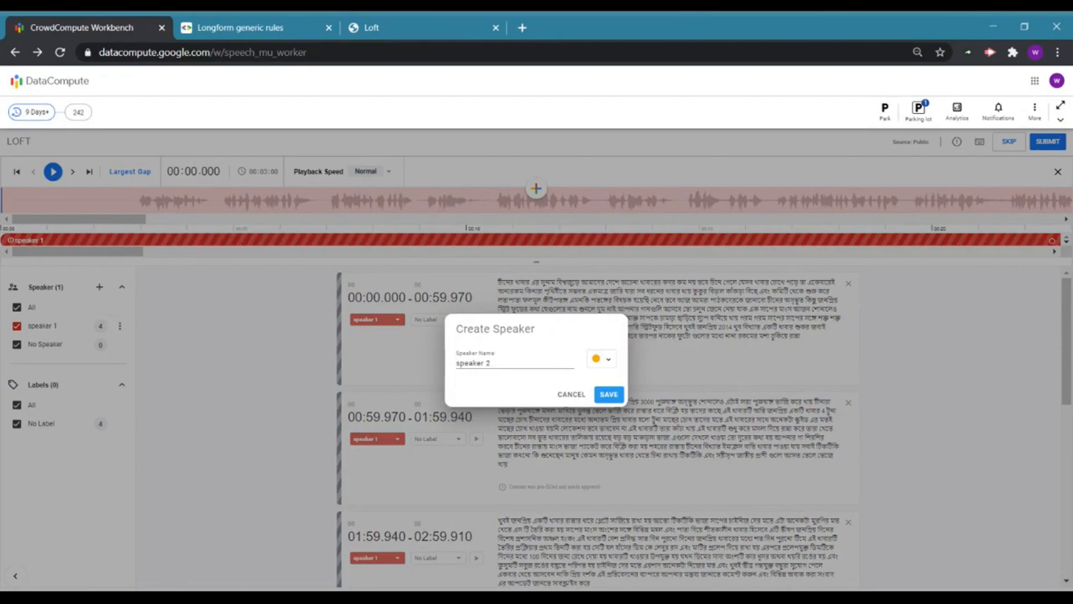
pyautogui.click(609, 394)
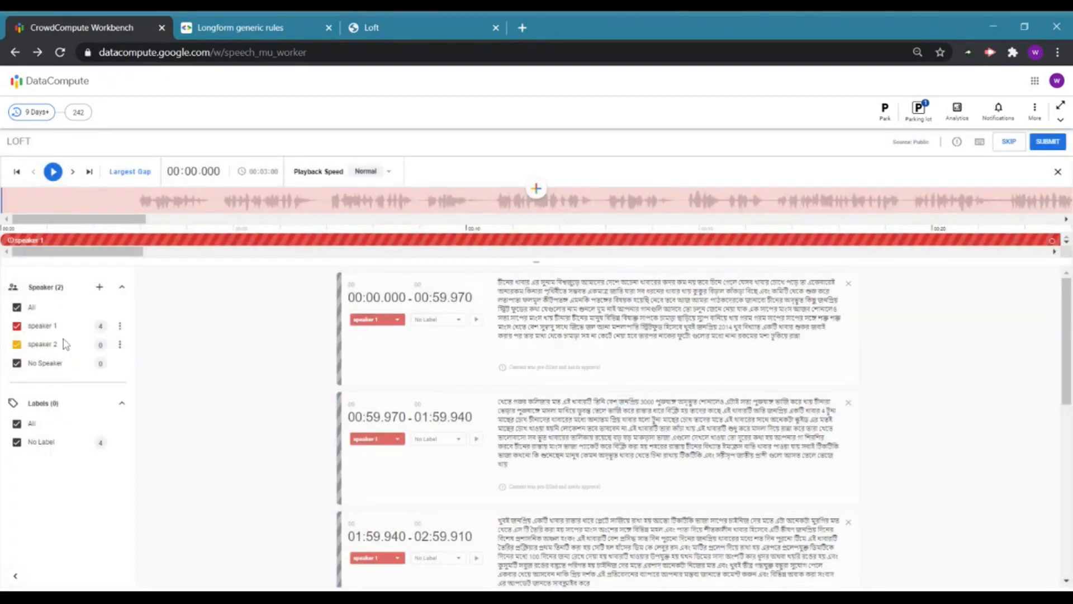
# Edit speaker 1, try its name with a capital S and as SPEAKER in capitals, and save it with lowercase speaker
pyautogui.click(120, 327)
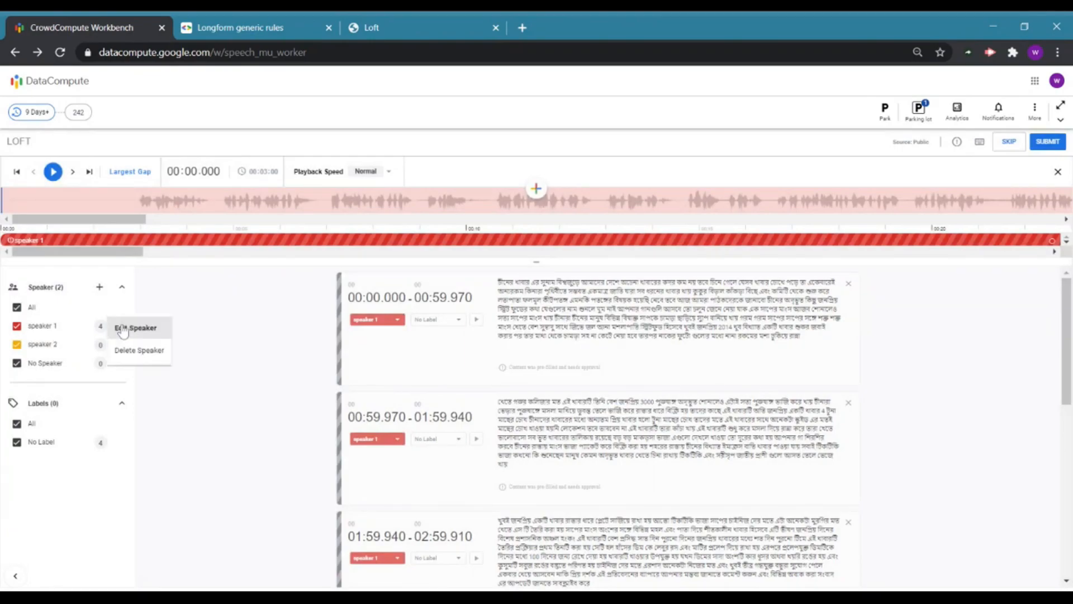
pyautogui.click(167, 332)
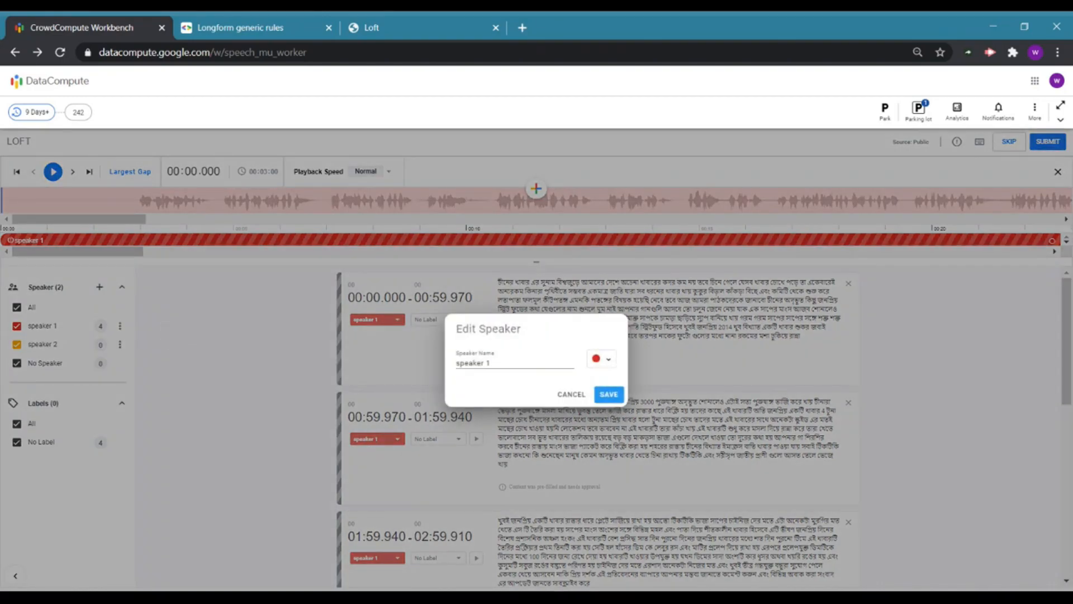
pyautogui.moveTo(494, 364)
pyautogui.mouseDown()
pyautogui.moveTo(448, 374)
pyautogui.moveTo(493, 364)
pyautogui.mouseUp()
pyautogui.doubleClick(470, 363)
pyautogui.click(489, 363)
pyautogui.click(457, 365)
pyautogui.press('BackSpace')
pyautogui.write('S')
pyautogui.doubleClick(464, 363)
pyautogui.write('SPEAKER')
pyautogui.hotkey('shift', 'Home')
pyautogui.write('speaker')
pyautogui.click(608, 395)
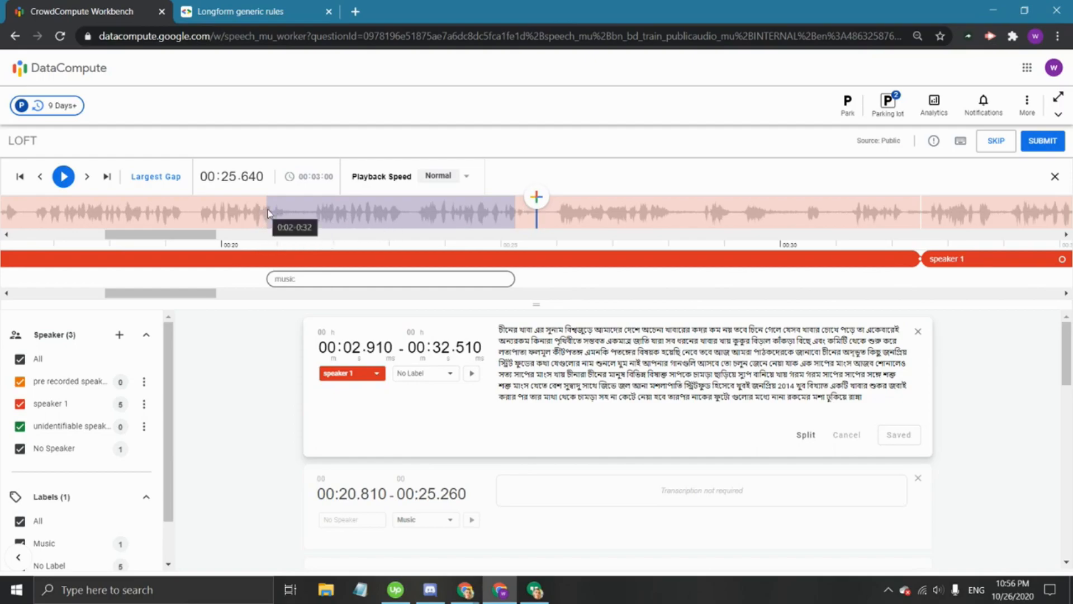
# Play the audio from 00:19.720 into the music segment and pause it before the segment ends
pyautogui.click(207, 224)
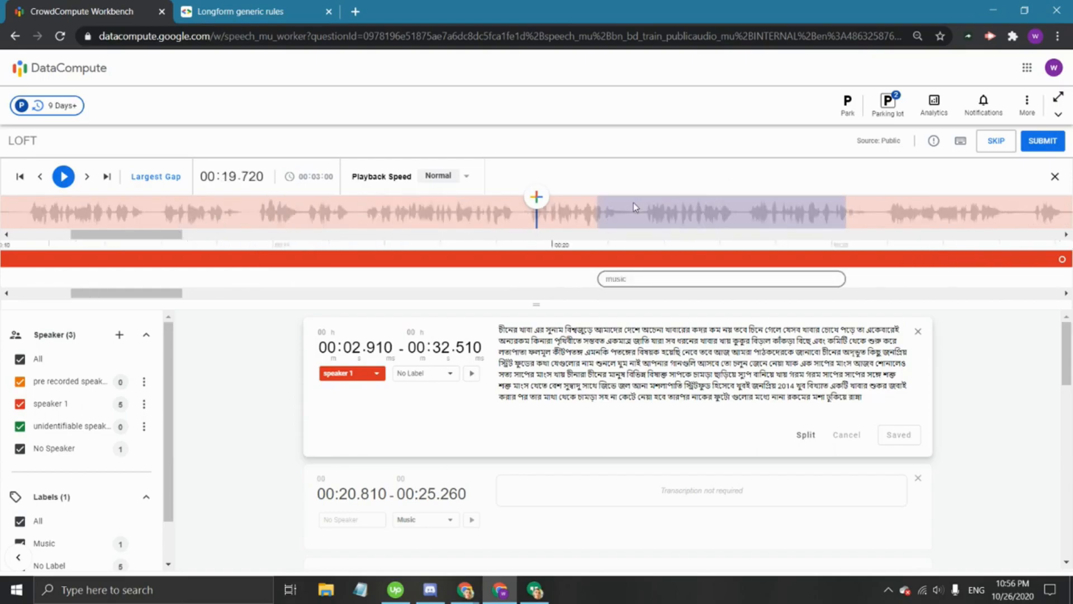
pyautogui.press('space')
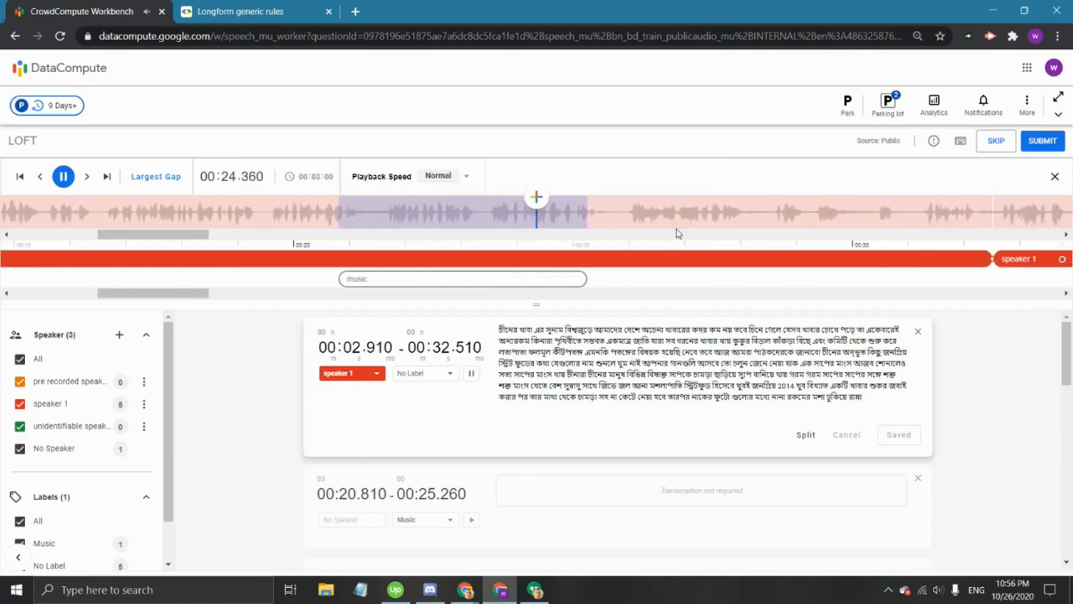
pyautogui.press('space')
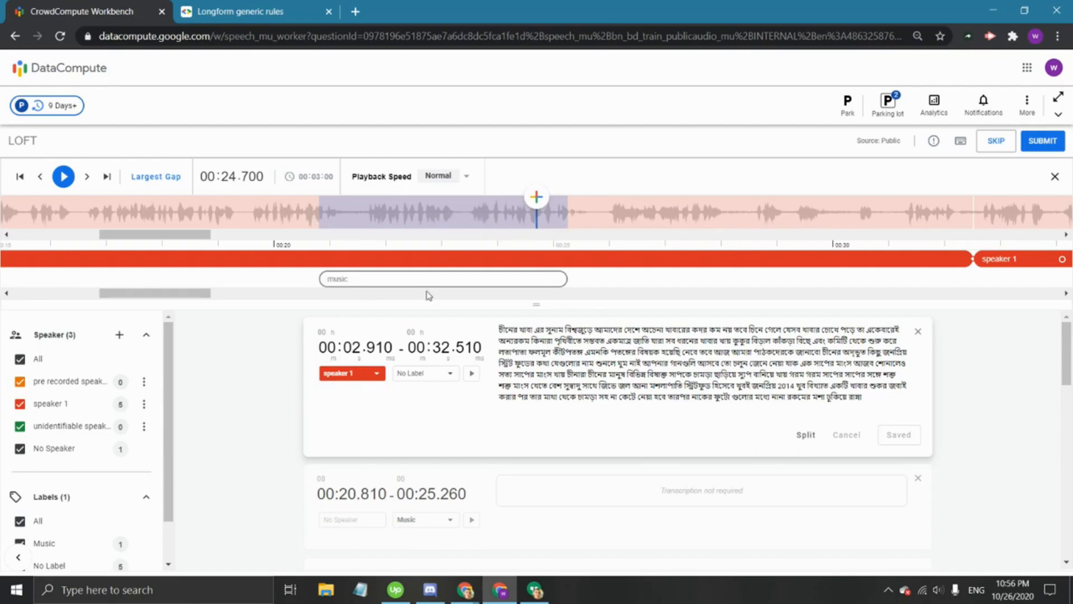
# Examine the label options available for the music segment starting at 00:20.810
pyautogui.scroll(-1, 449, 474)
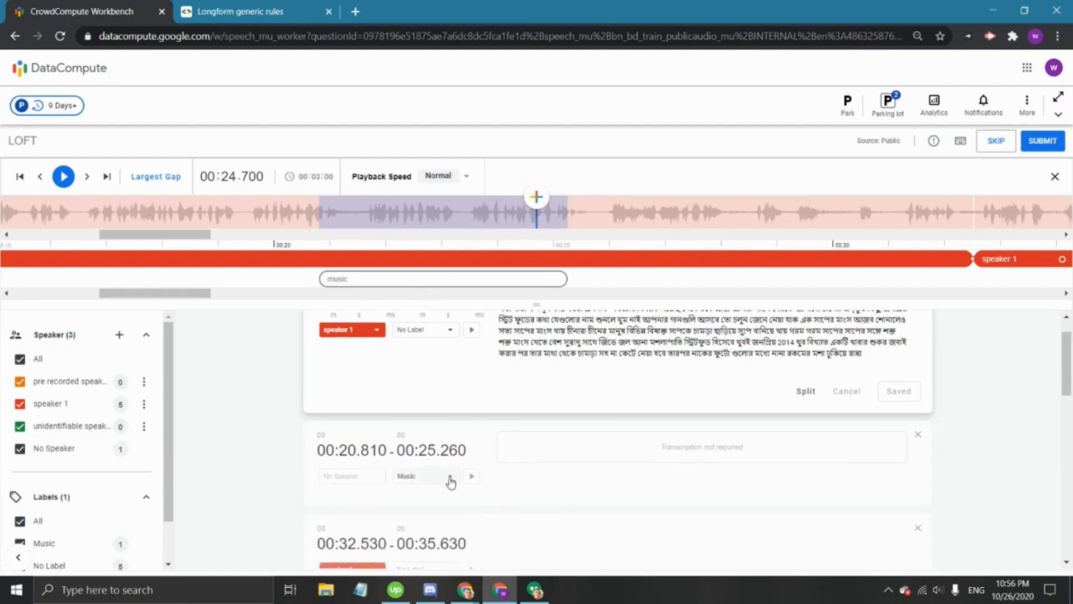
pyautogui.click(447, 476)
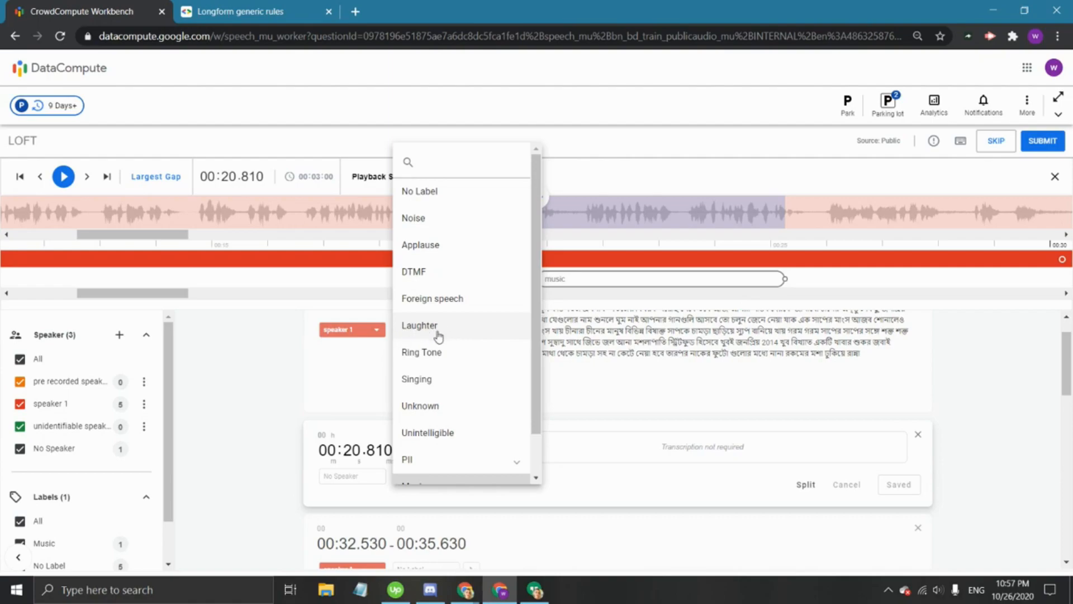
pyautogui.click(270, 352)
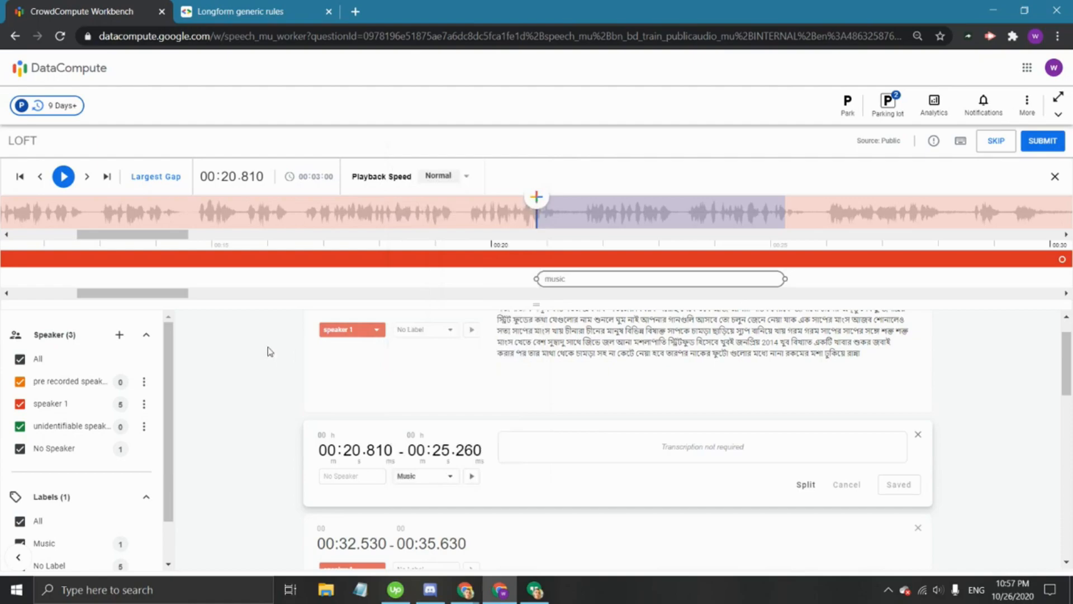
pyautogui.click(425, 478)
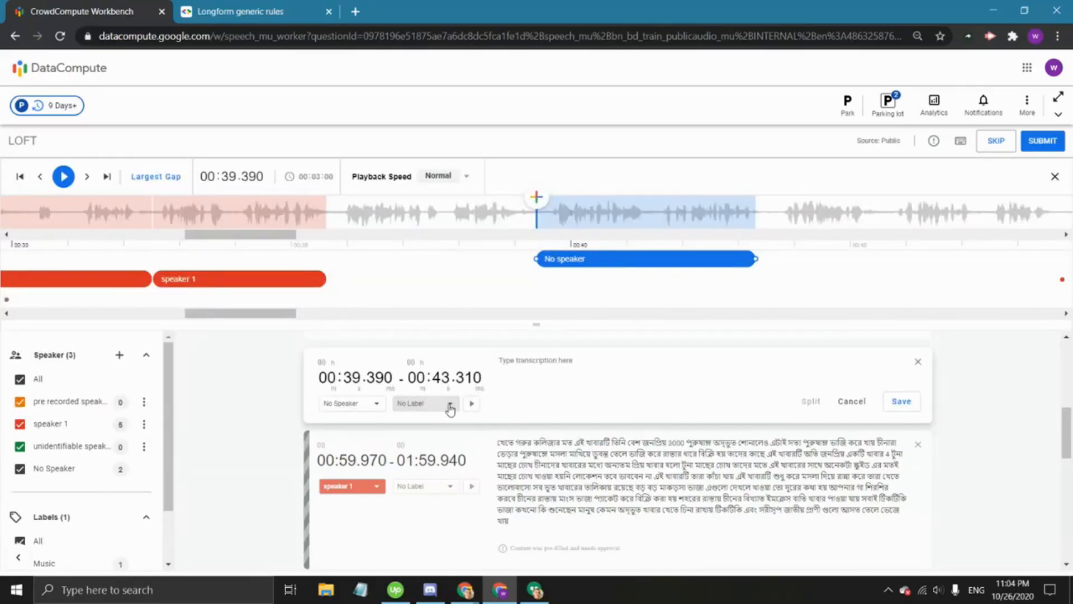
# Label the segment from 00:39.390 to 00:43.310 as Foreign speech
pyautogui.click(450, 403)
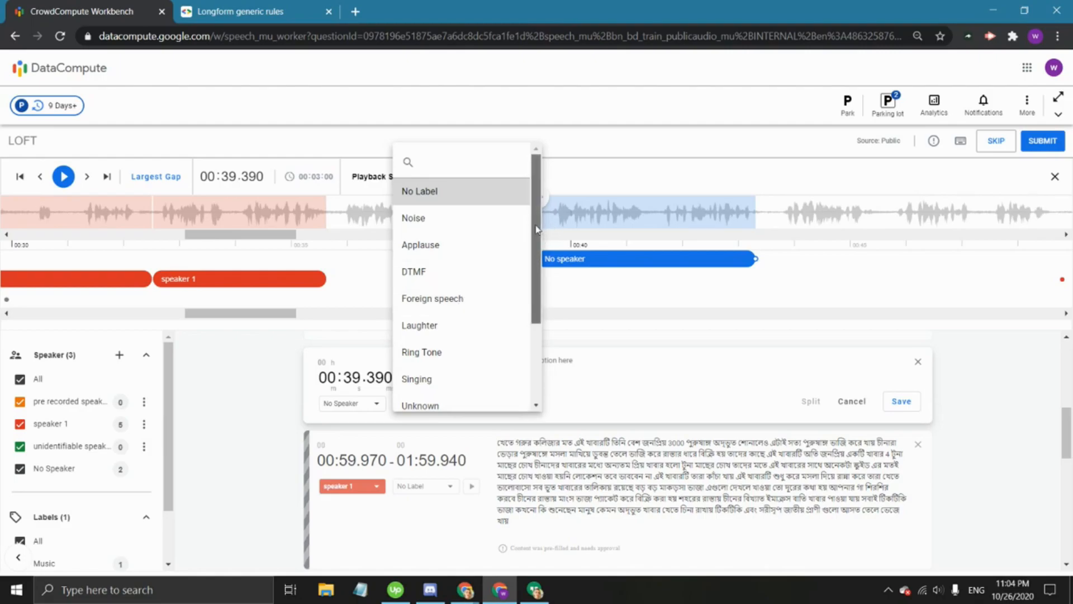
pyautogui.moveTo(536, 231); pyautogui.dragTo(548, 306)
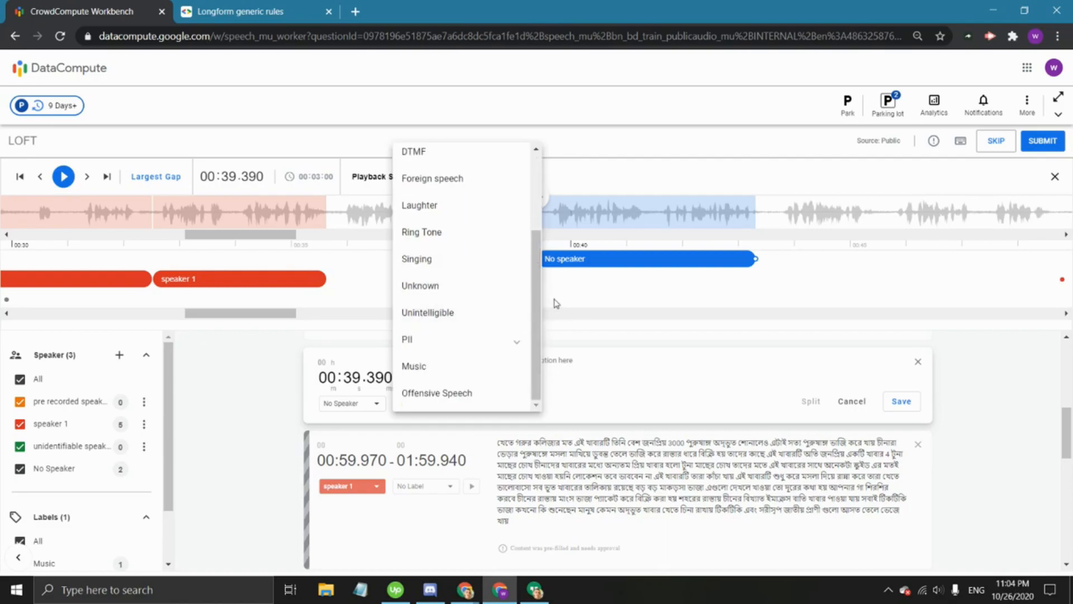
pyautogui.click(462, 184)
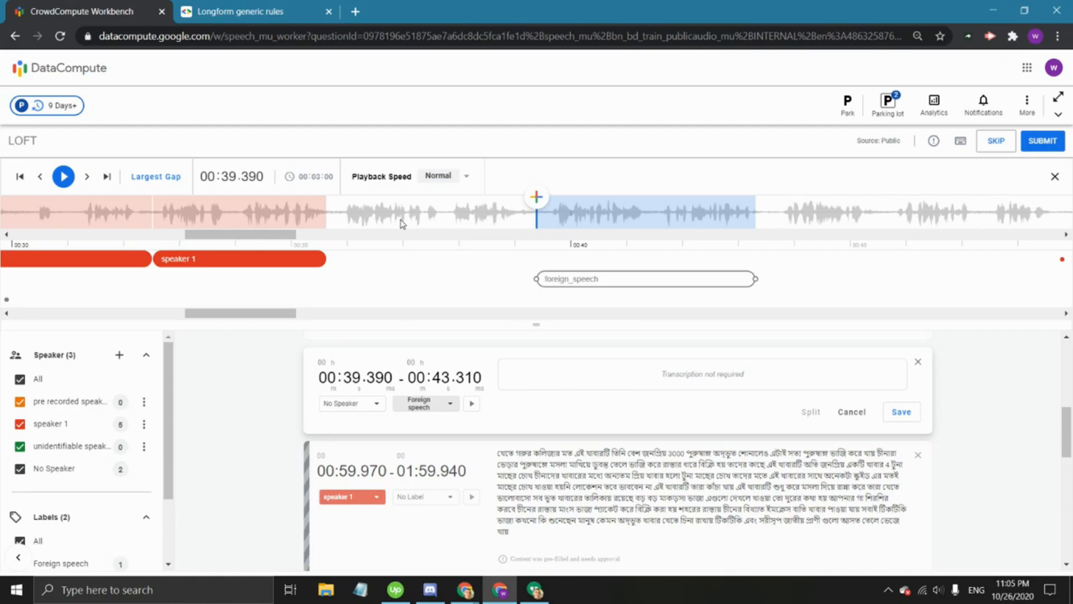
# Change the label of the 00:39.390 segment to Singing and after that to Unintelligible
pyautogui.click(451, 405)
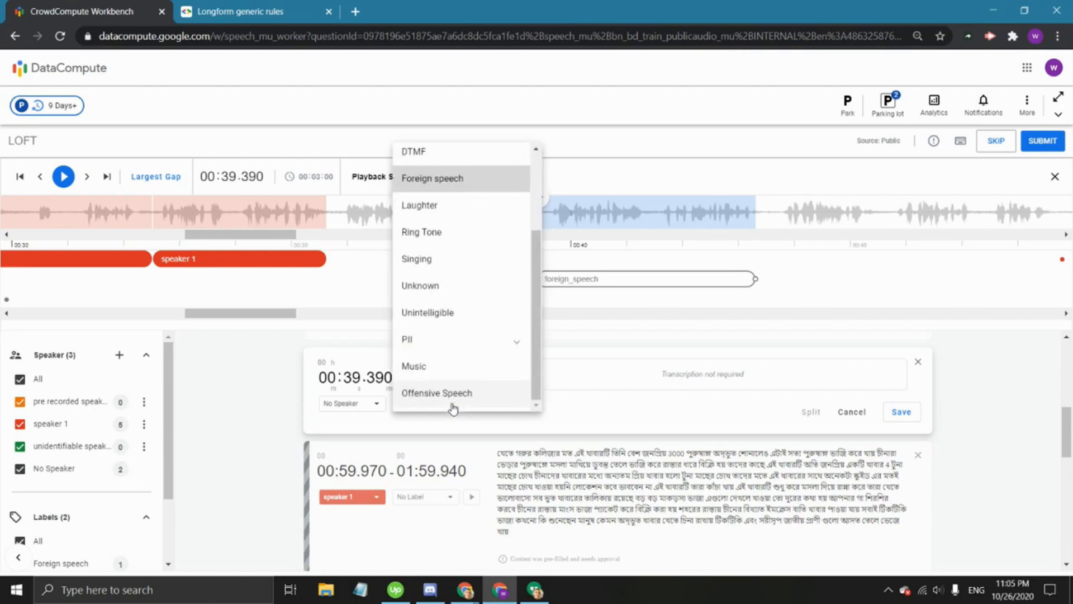
pyautogui.click(440, 268)
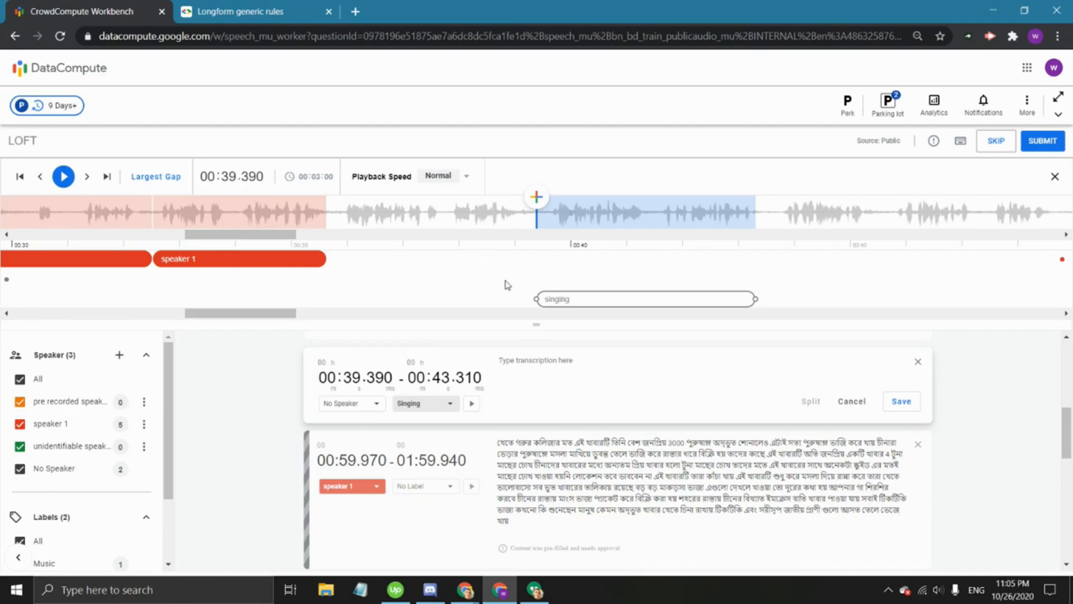
pyautogui.click(450, 403)
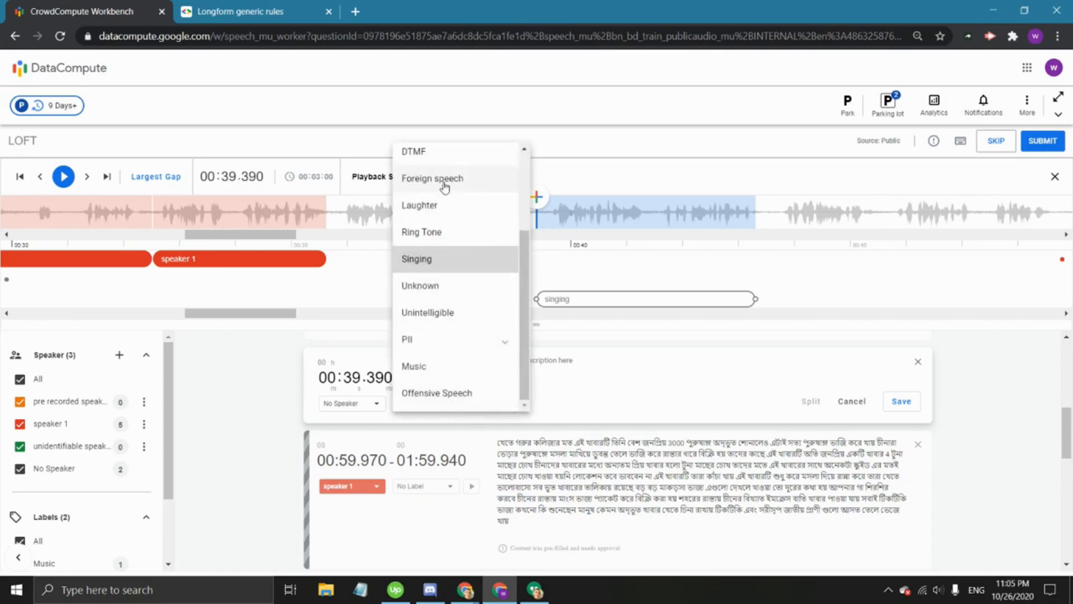
pyautogui.click(464, 323)
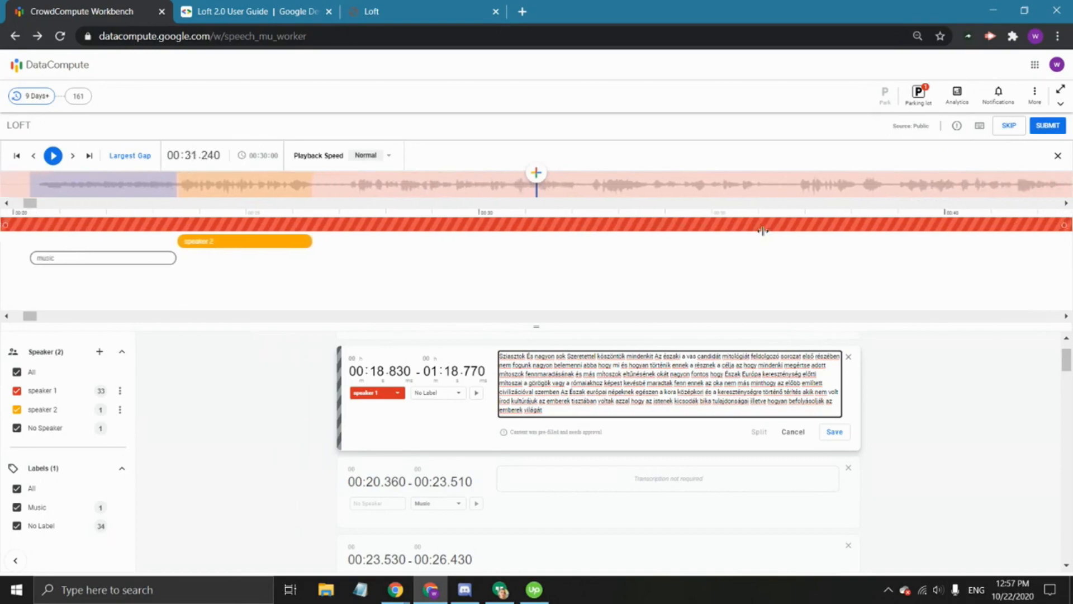
# Examine how the overlapping speaker 1, speaker 2 and music segments are laid out on the timeline around 00:30
pyautogui.hscroll(1, 763, 231)
pyautogui.hscroll(-2, 763, 231)
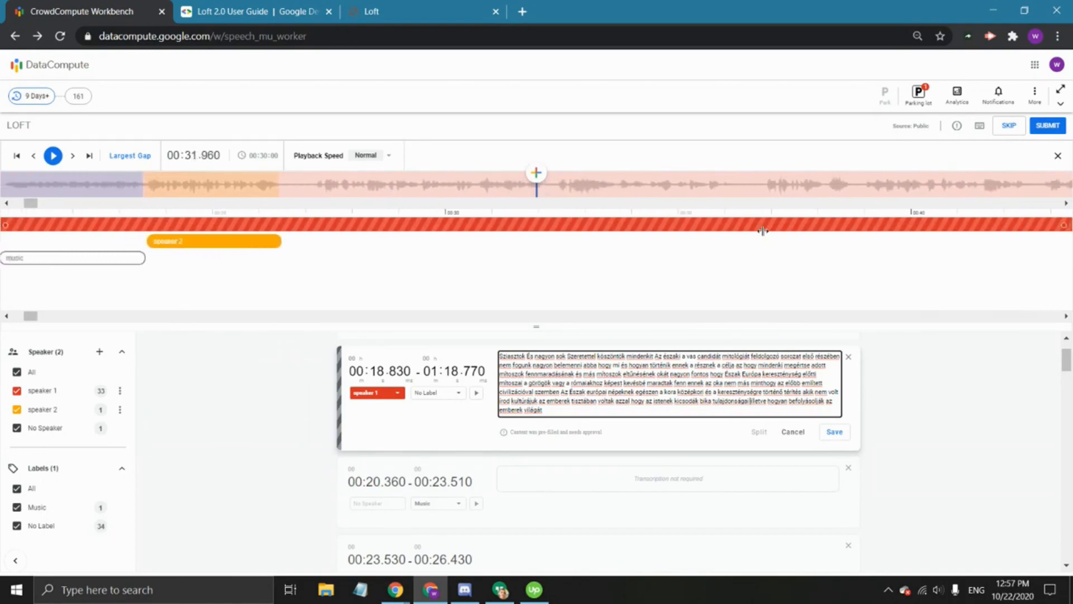
pyautogui.hscroll(-1, 764, 231)
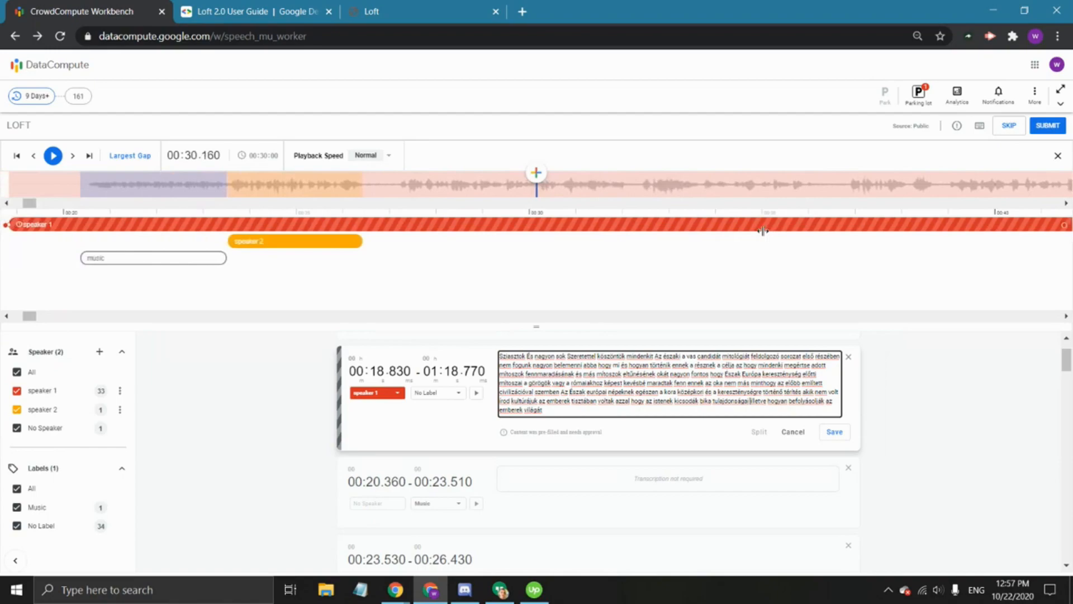
pyautogui.hscroll(-1, 660, 228)
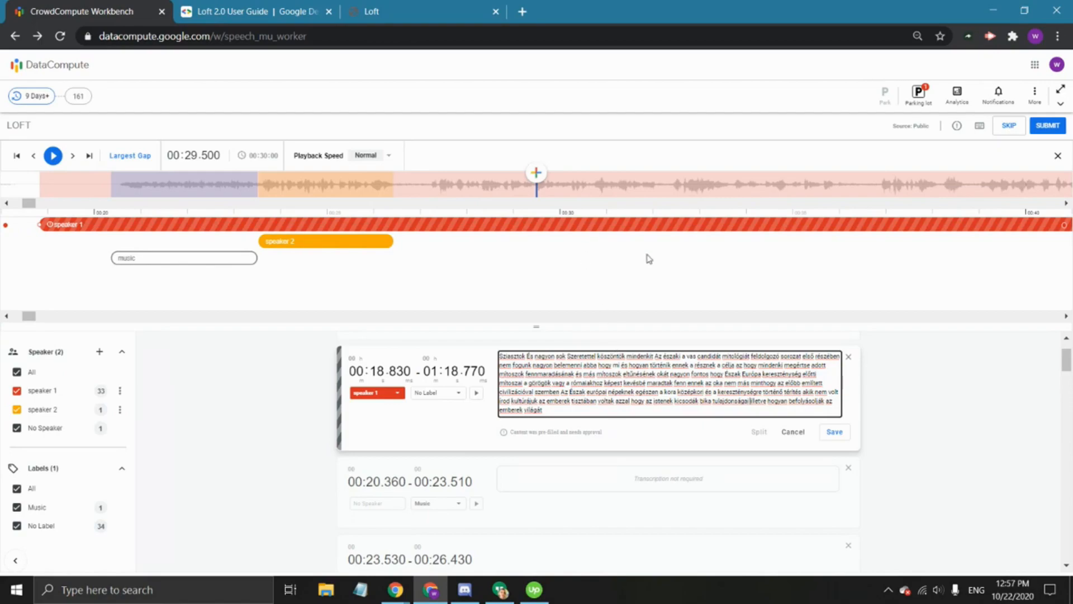
pyautogui.scroll(-1, 570, 221)
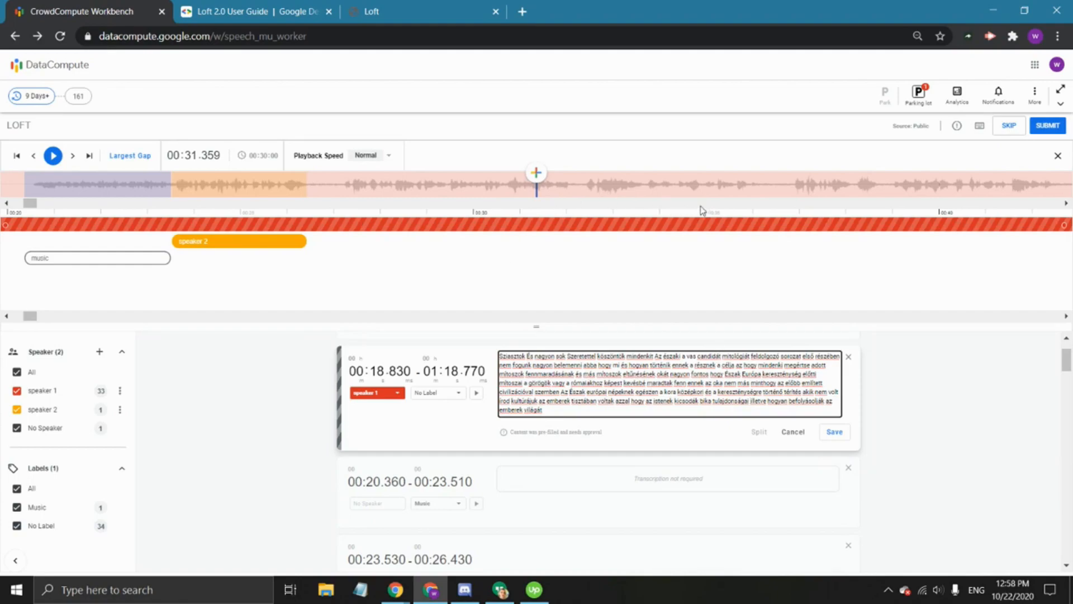
pyautogui.hscroll(1, 700, 206)
pyautogui.hscroll(1, 700, 206)
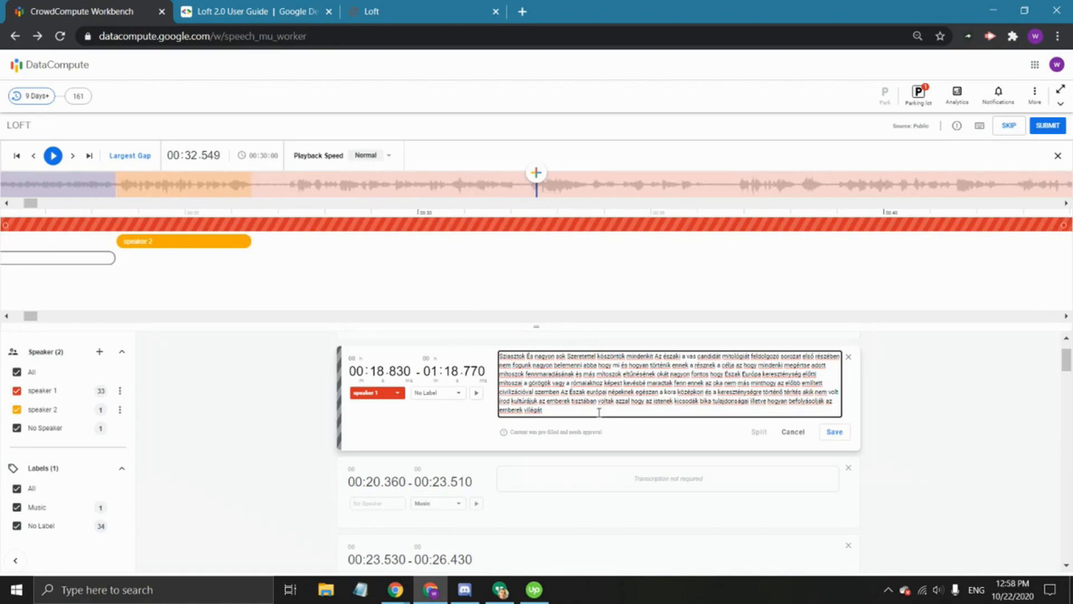
pyautogui.hscroll(1, 664, 196)
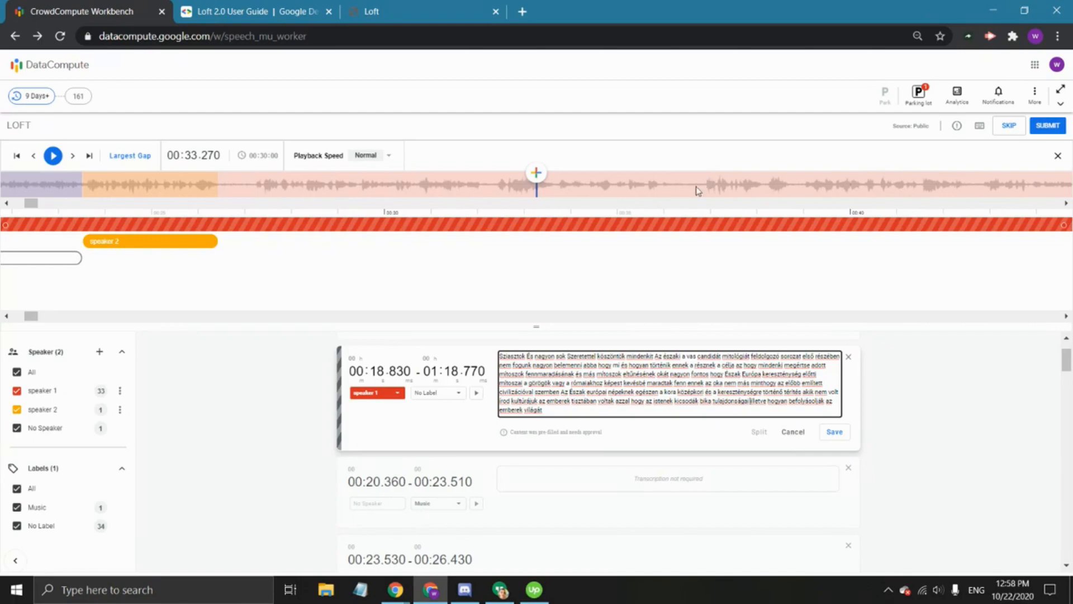
pyautogui.hscroll(1, 696, 186)
pyautogui.hscroll(3, 697, 188)
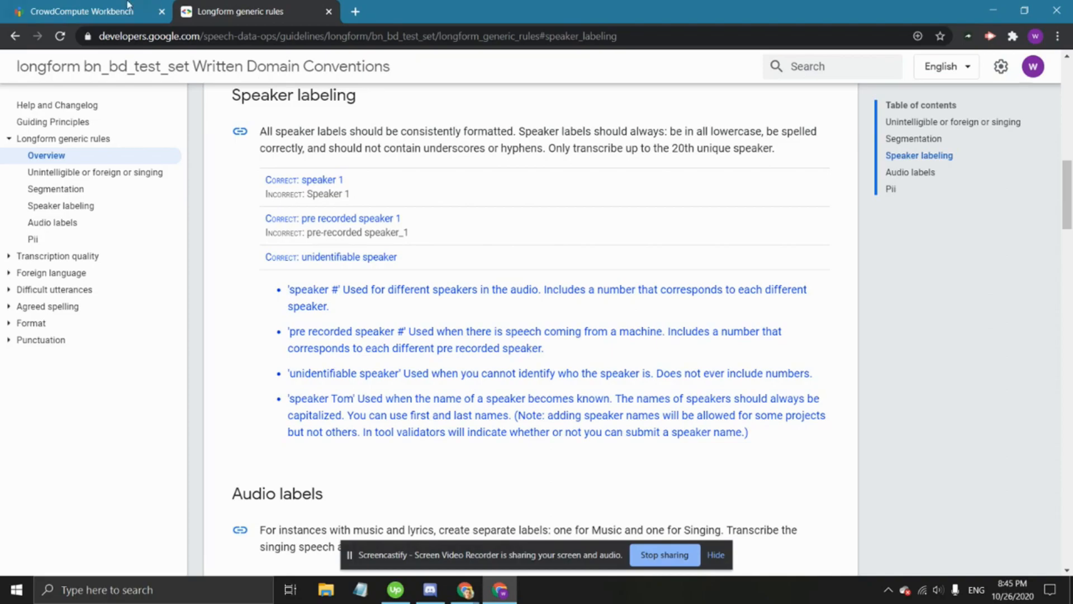
# Switch from the guidelines to the CrowdCompute Workbench and play the audio near the end of the first speaker 1 segment
pyautogui.click(89, 11)
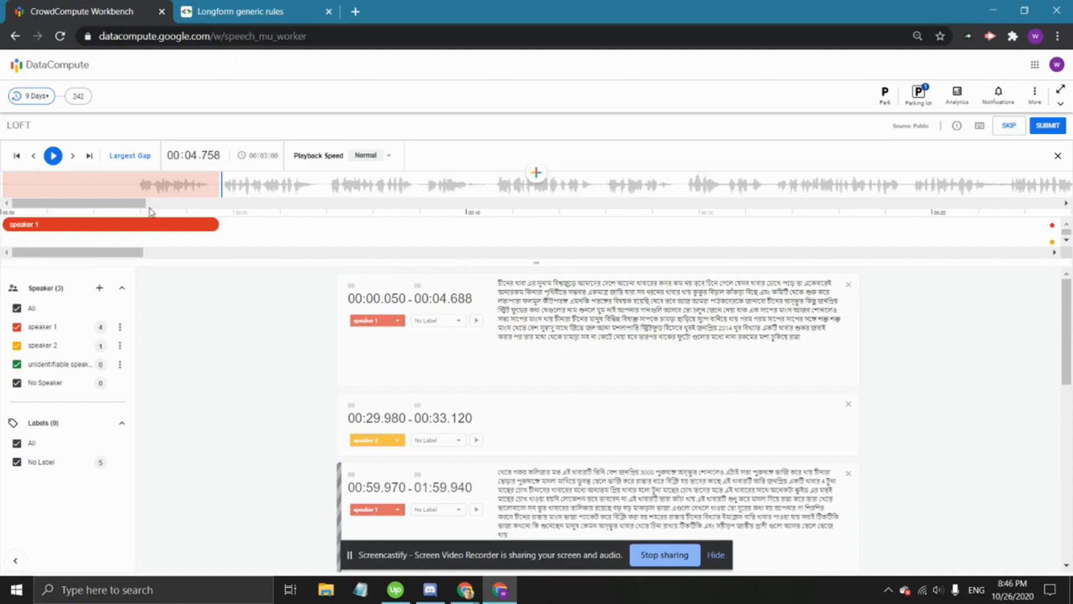
pyautogui.click(133, 189)
pyautogui.press('space')
pyautogui.press('space')
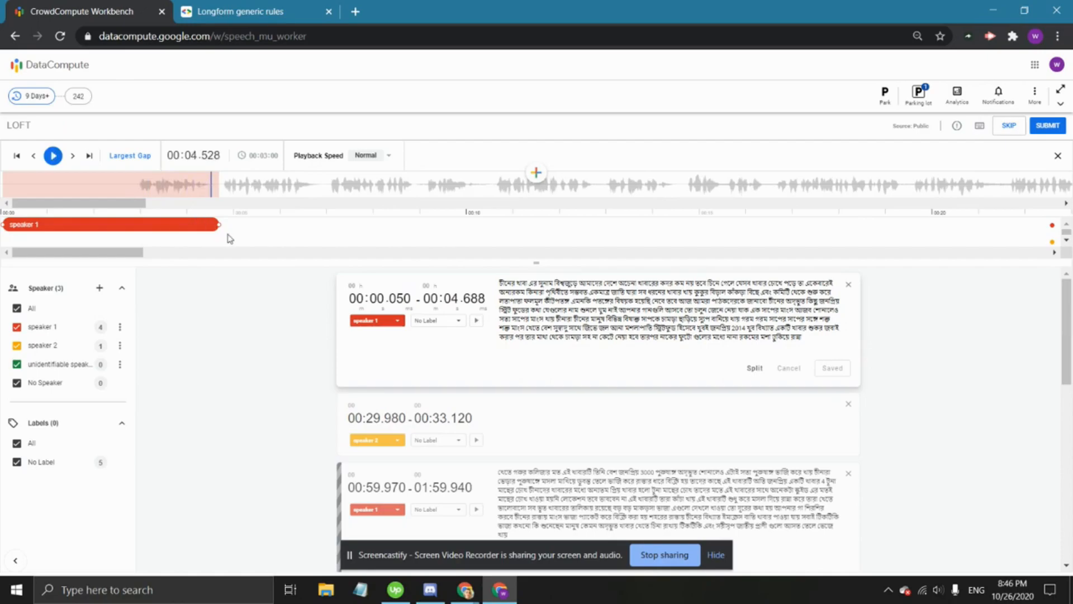
pyautogui.press('space')
pyautogui.press('space')
# Create a new segment on the waveform at 00:04.738, right after the first speaker 1 segment
pyautogui.click(223, 238)
pyautogui.click(222, 190)
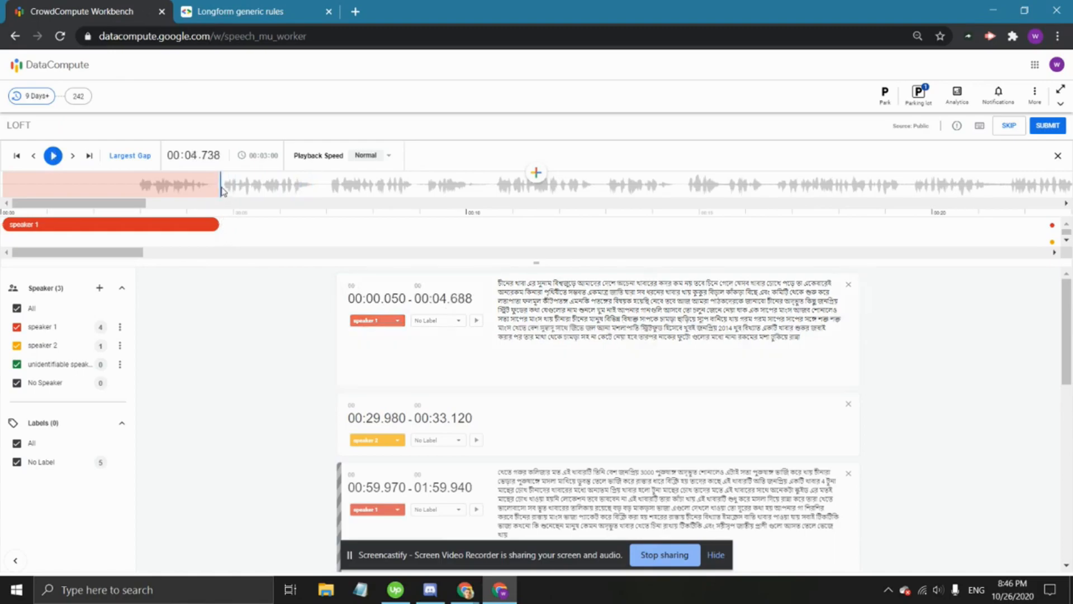
pyautogui.doubleClick(222, 191)
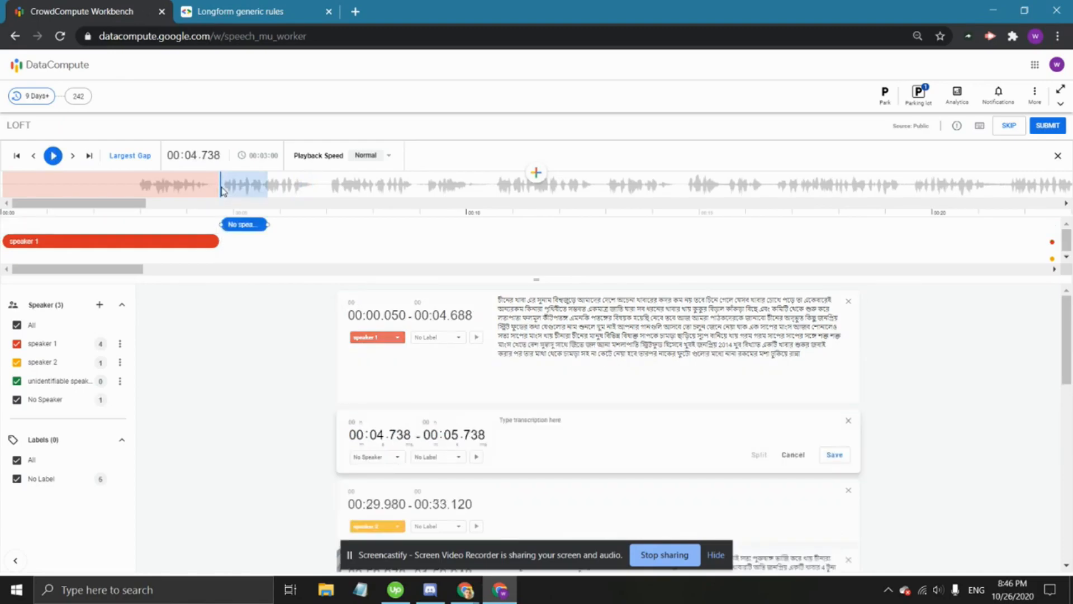
# Assign a newly created speaker named pre recorded speaker 1 to the new segment and extend its end to 00:06.880
pyautogui.click(393, 459)
pyautogui.click(398, 447)
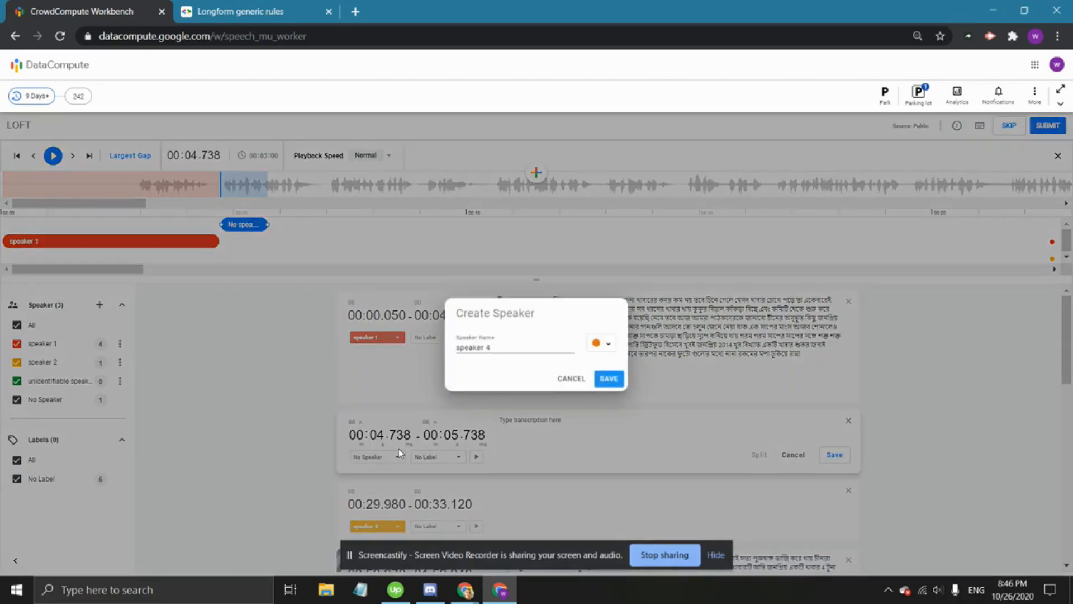
pyautogui.moveTo(490, 347); pyautogui.dragTo(443, 362)
pyautogui.write('pre recorded speaker 1')
pyautogui.click(604, 388)
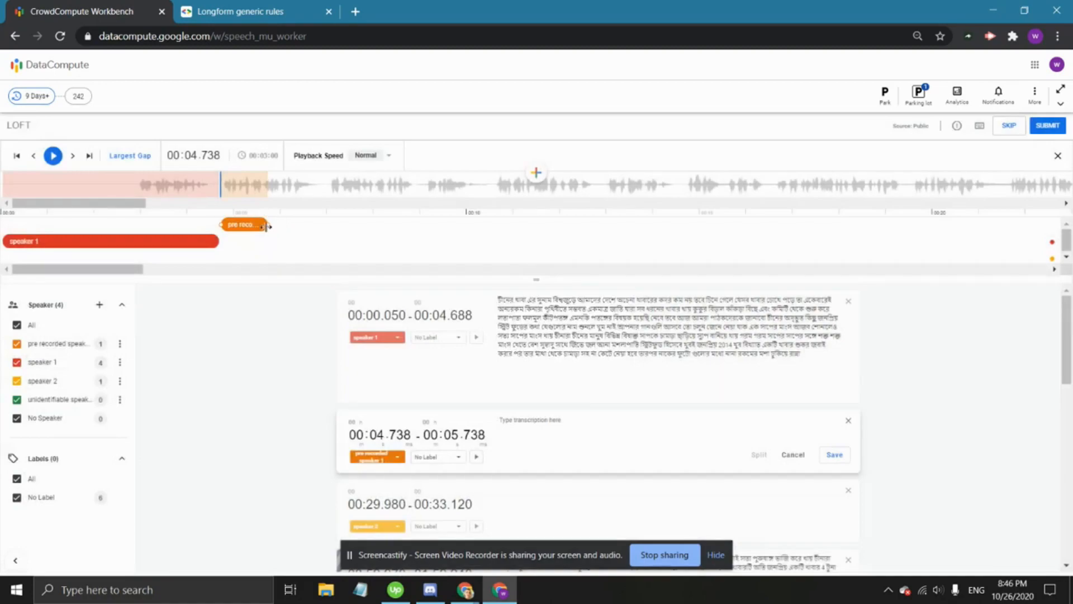
pyautogui.moveTo(268, 225); pyautogui.dragTo(323, 224)
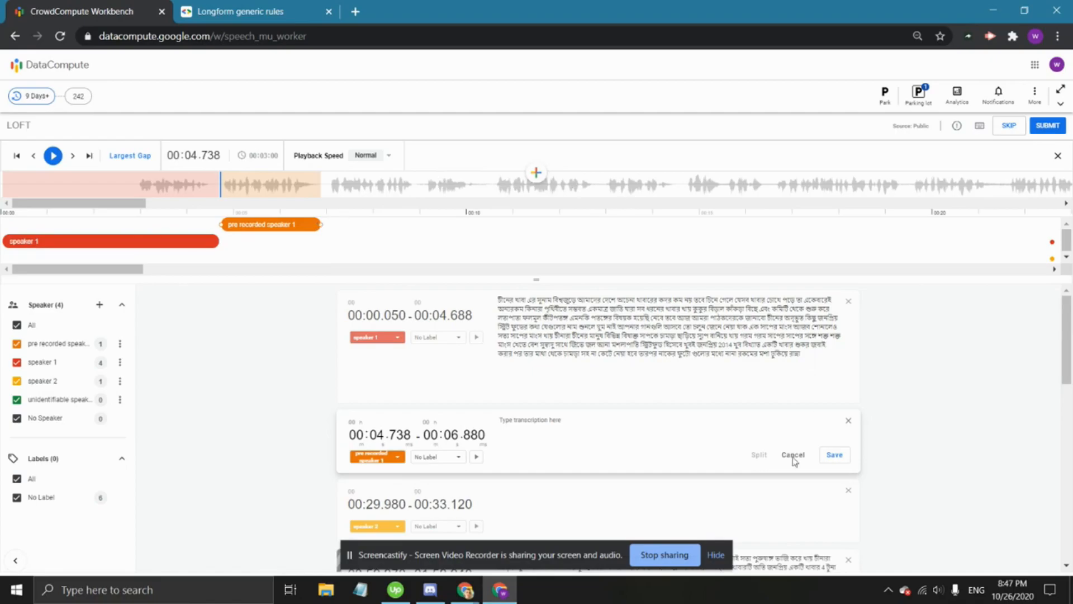
pyautogui.click(665, 555)
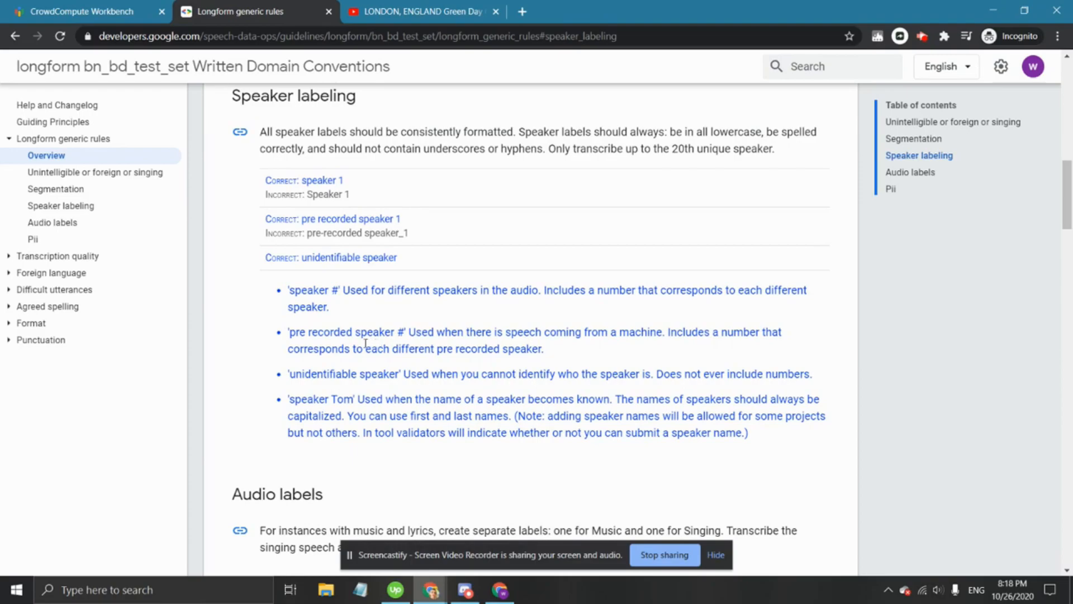
# Switch to YouTube, play part of the Green Day crowd singing video, pause it and return to the CrowdCompute Workbench
pyautogui.click(419, 11)
pyautogui.click(384, 172)
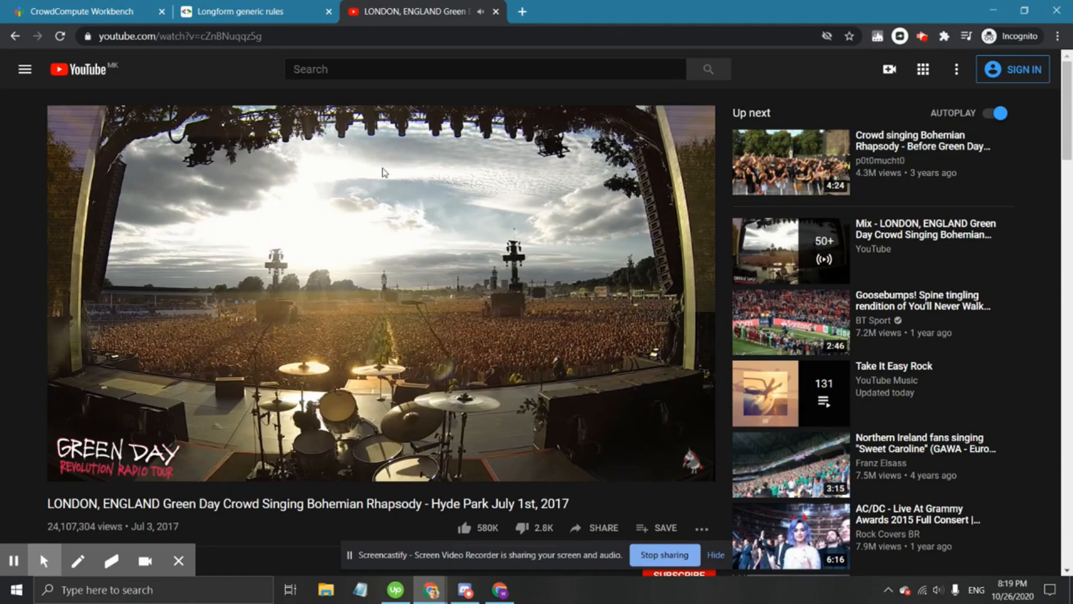
pyautogui.click(385, 171)
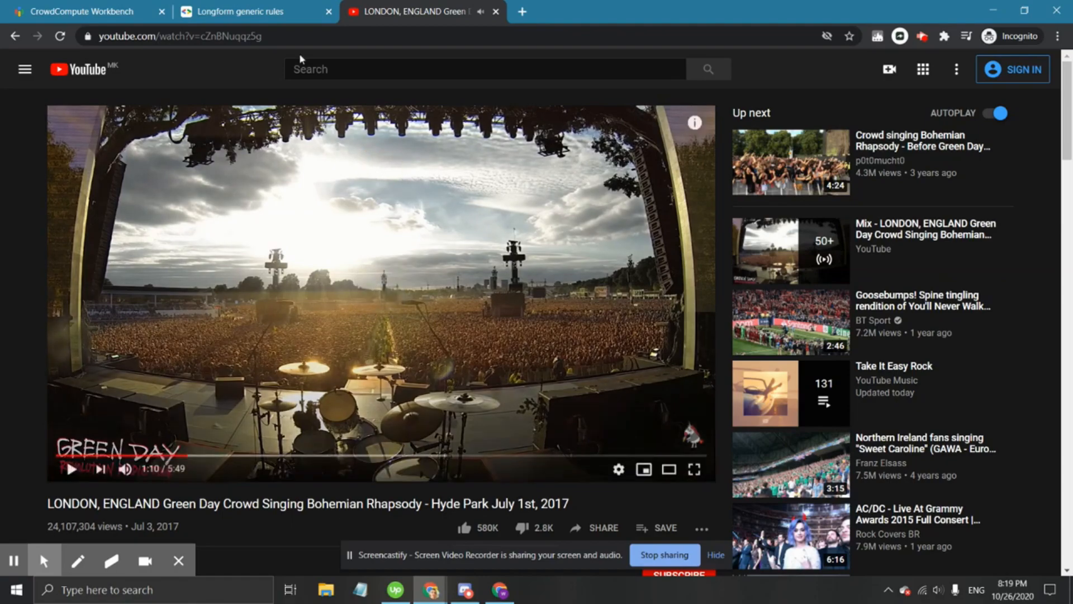
pyautogui.click(49, 10)
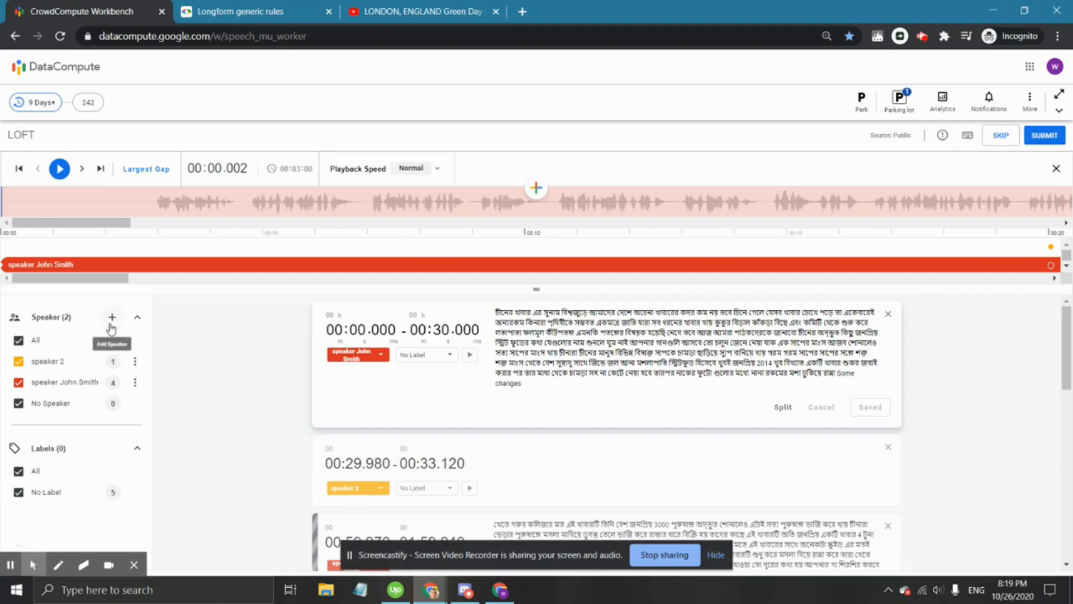
# Create a speaker named unidentifiable speaker, without a number, and save it
pyautogui.click(112, 325)
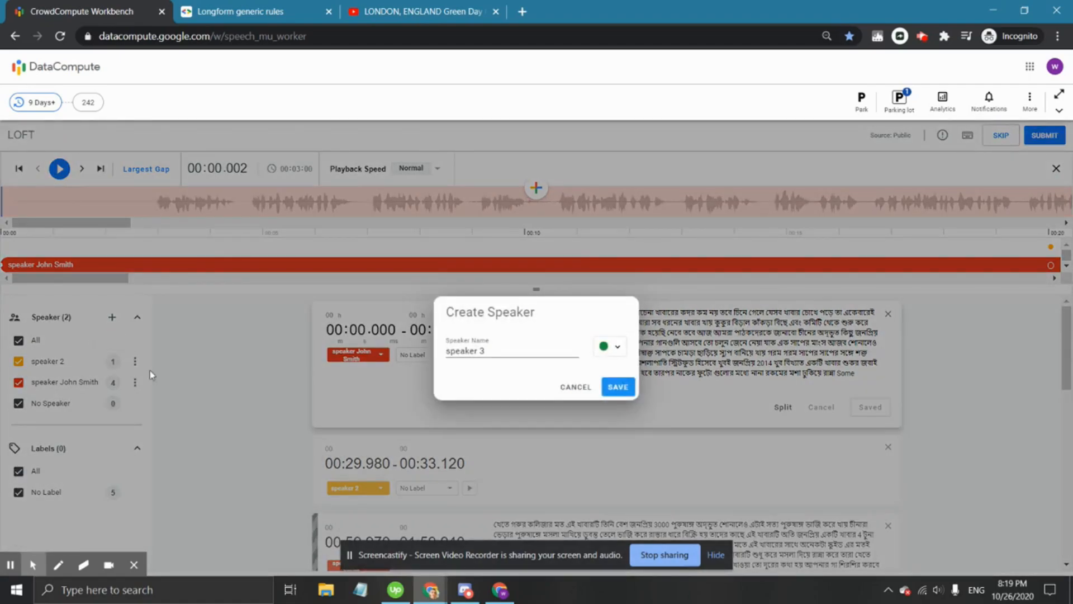
pyautogui.moveTo(531, 346); pyautogui.dragTo(445, 358)
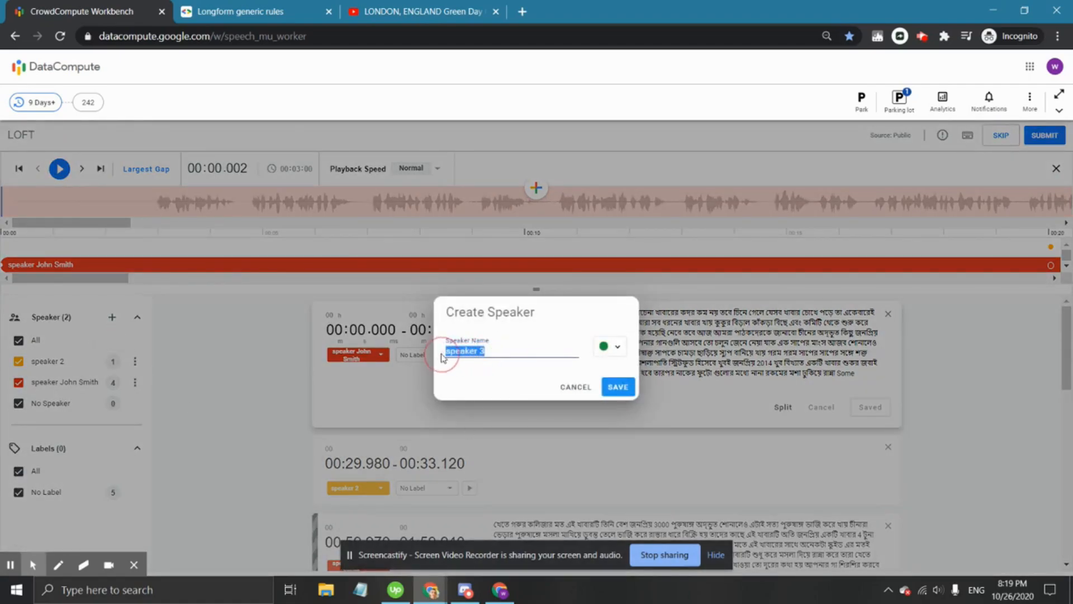
pyautogui.write('uridentifi')
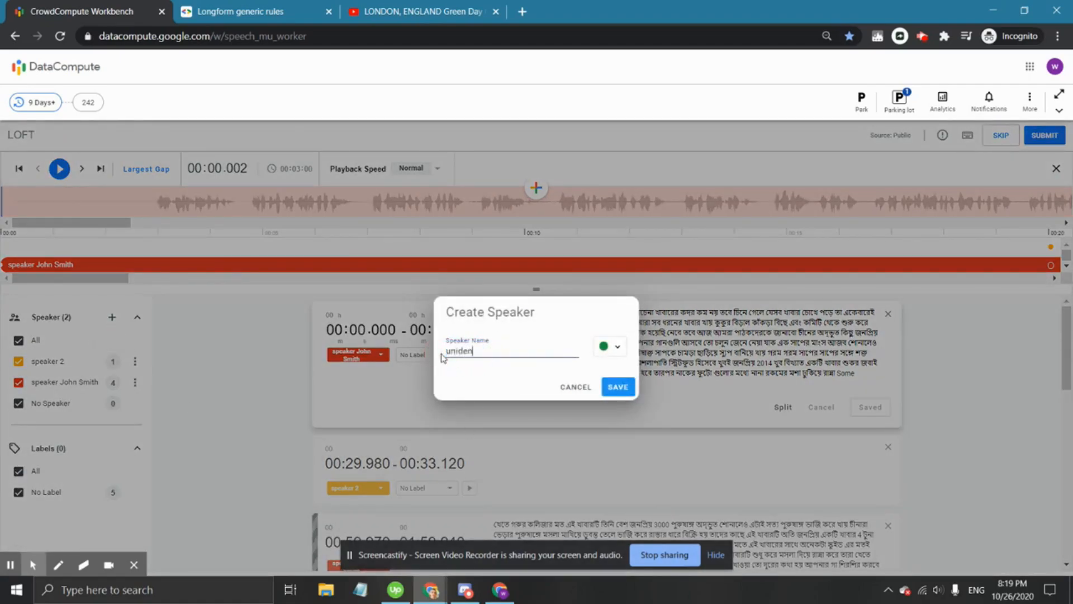
pyautogui.write('able speaker')
pyautogui.write('1')
pyautogui.press('BackSpace')
pyautogui.press('BackSpace')
pyautogui.click(618, 390)
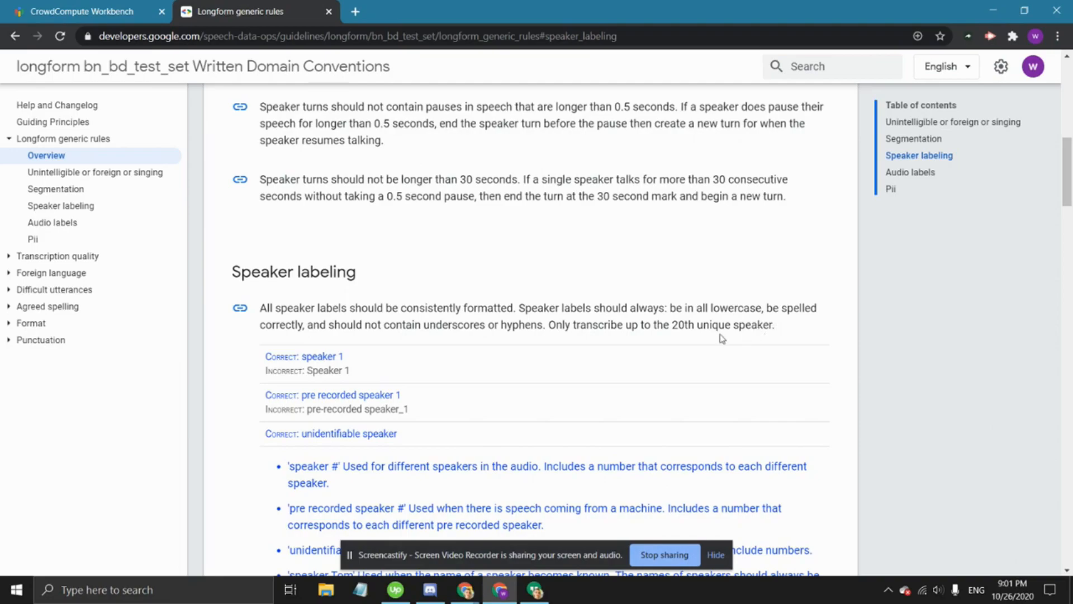
# Switch to the CrowdCompute Workbench, assign speaker 18 to the new segment starting at 02:18.597 and save the segment
pyautogui.click(104, 10)
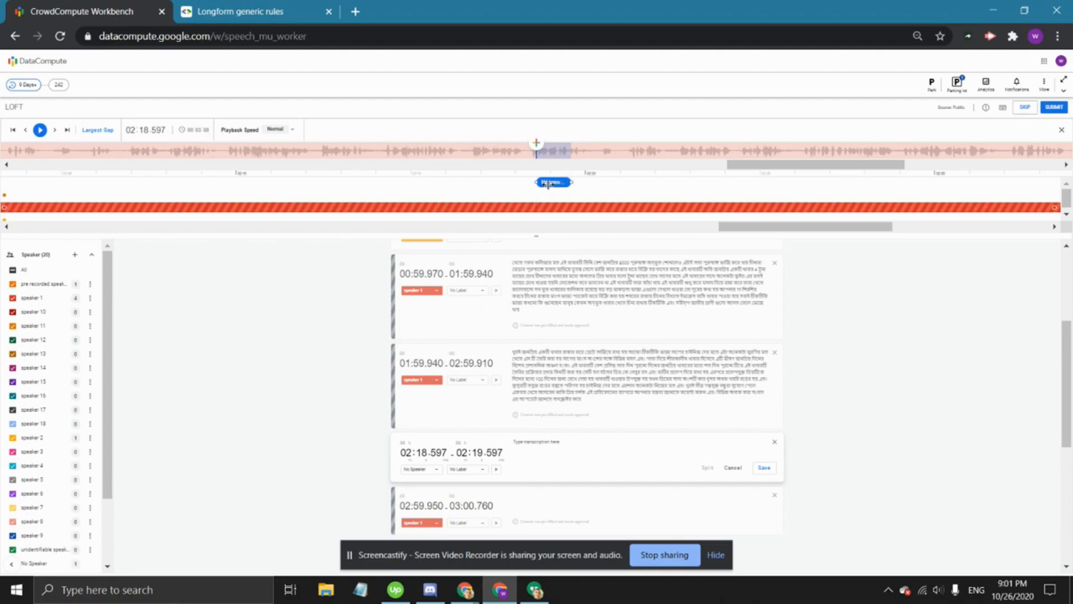
pyautogui.click(437, 471)
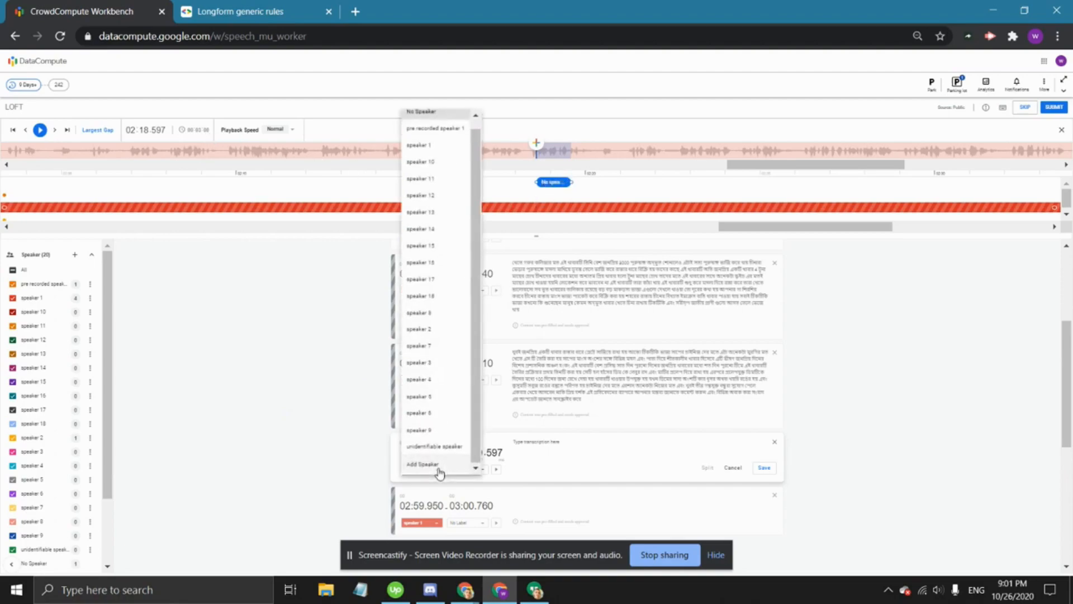
pyautogui.moveTo(475, 423); pyautogui.dragTo(475, 405)
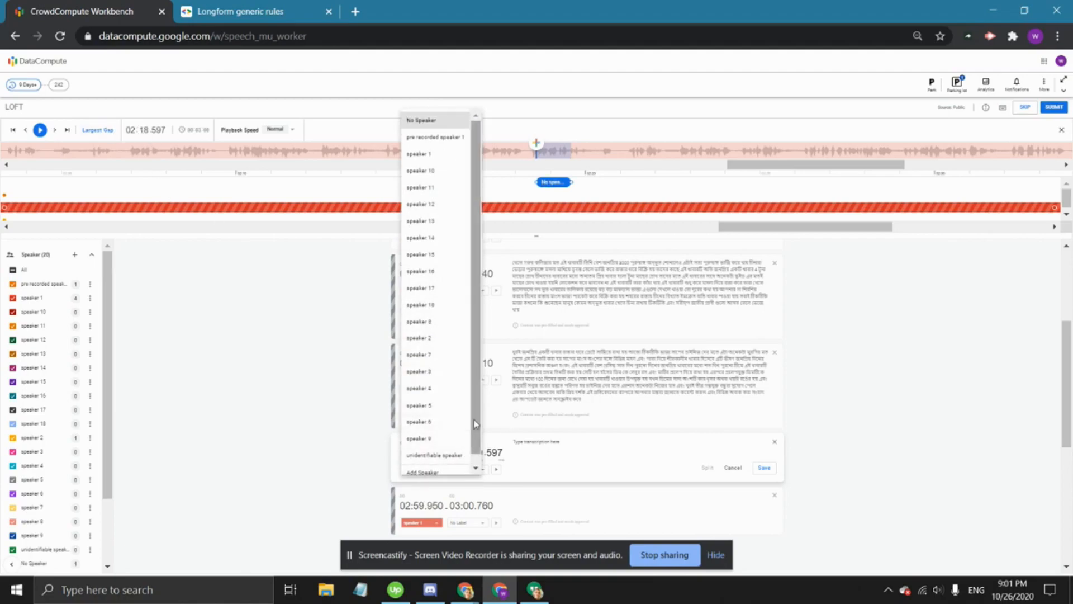
pyautogui.click(425, 305)
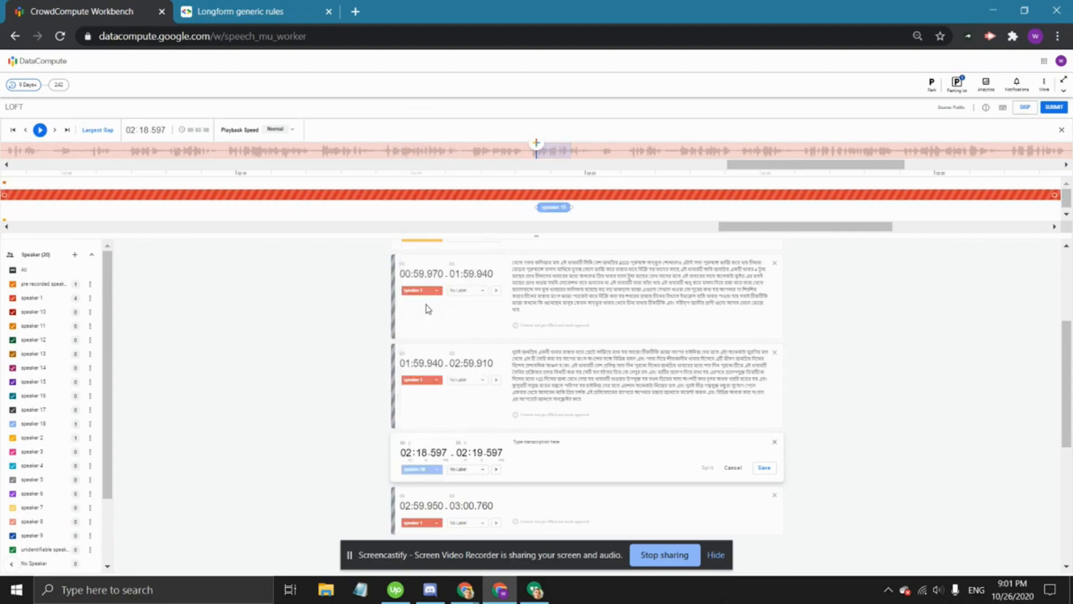
pyautogui.click(762, 470)
pyautogui.scroll(-3, 96, 306)
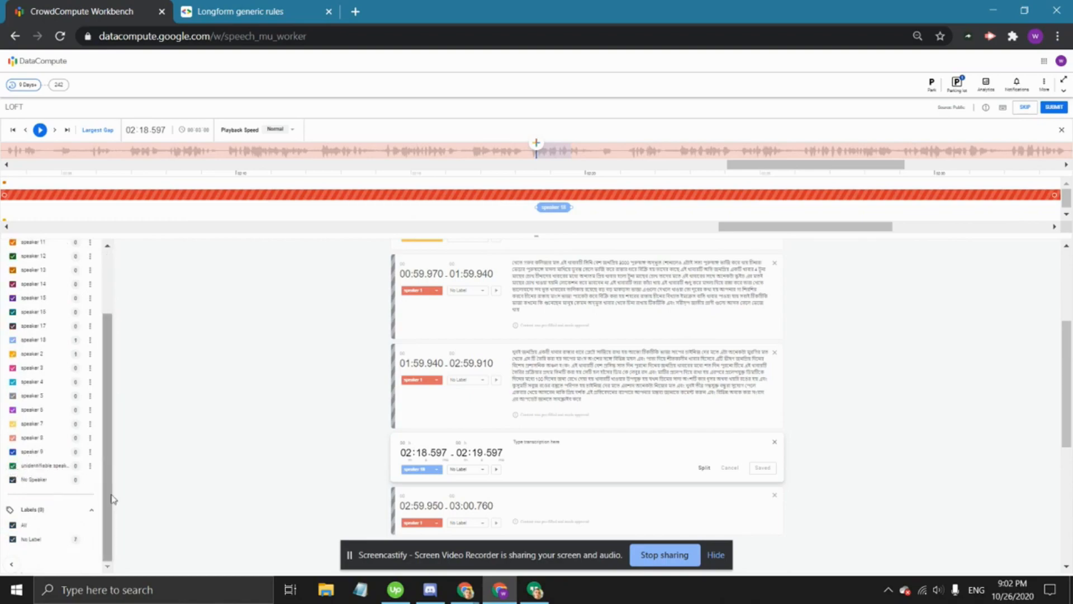
pyautogui.moveTo(112, 498); pyautogui.dragTo(103, 404)
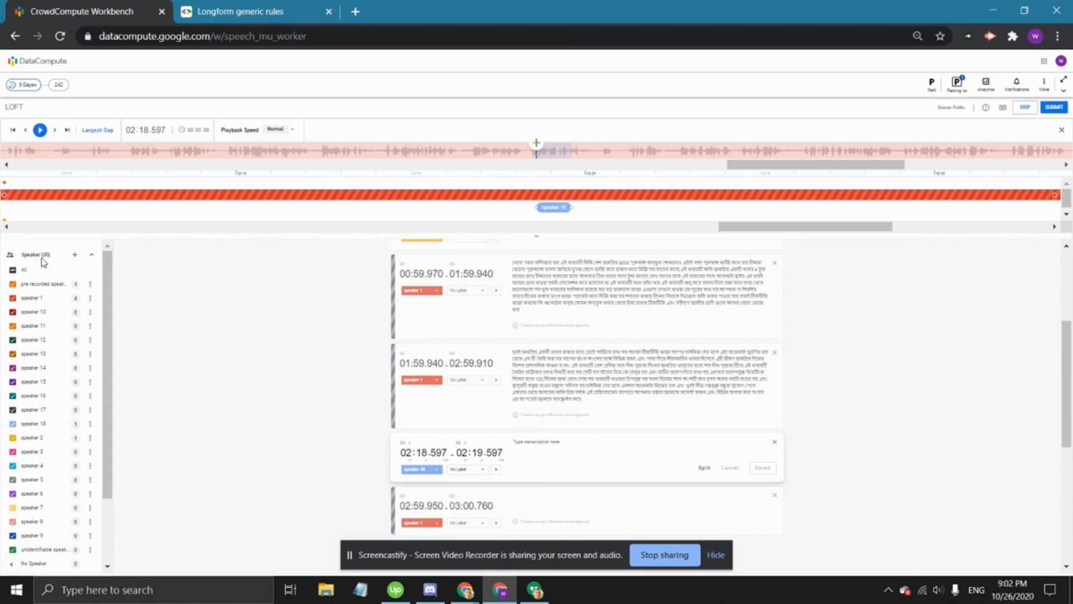
pyautogui.click(643, 555)
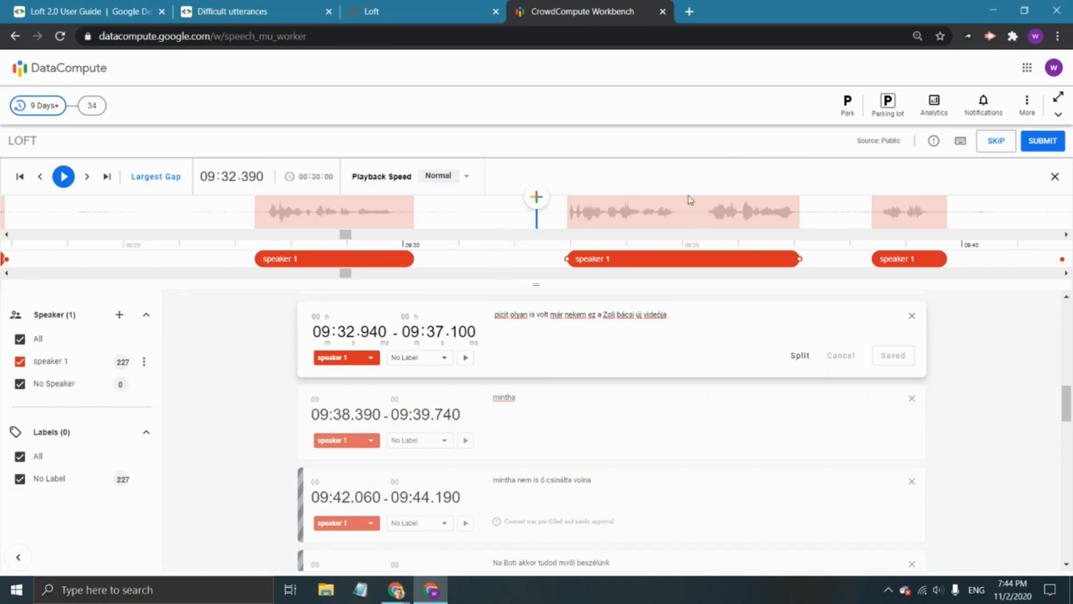
# Play the audio around the pause in the middle of the 09:32.940–09:37.100 speaker 1 segment, pausing to locate the gap
pyautogui.click(571, 260)
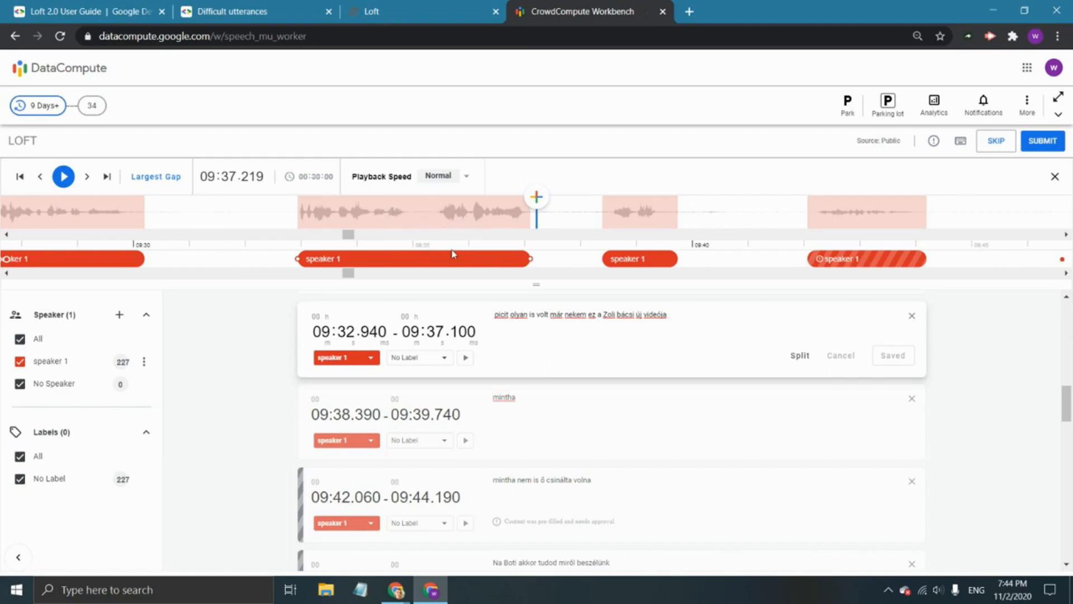
pyautogui.click(438, 213)
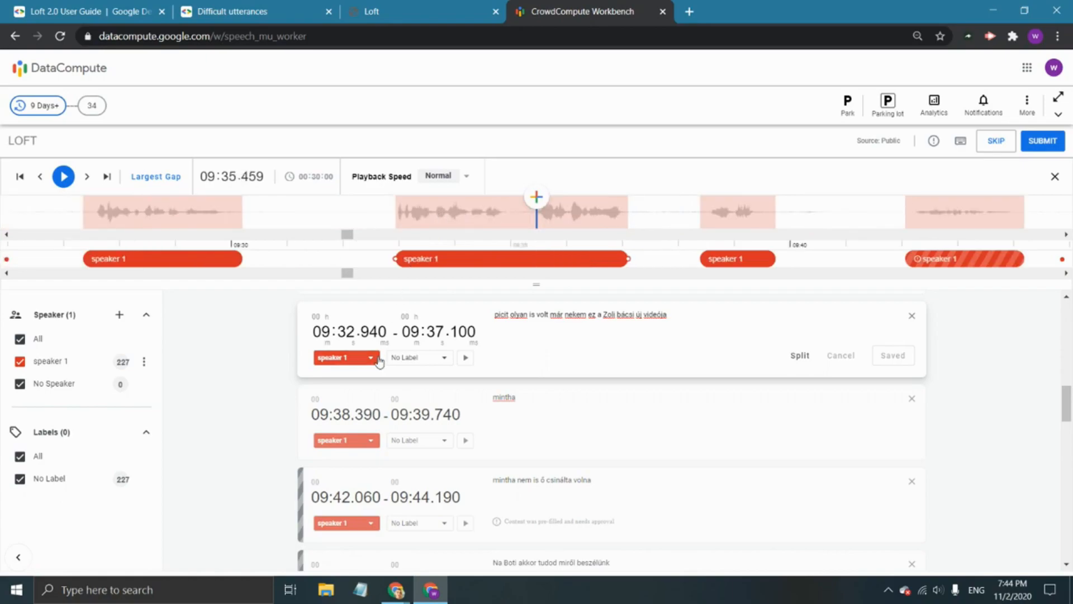
pyautogui.press('Left')
pyautogui.press('space')
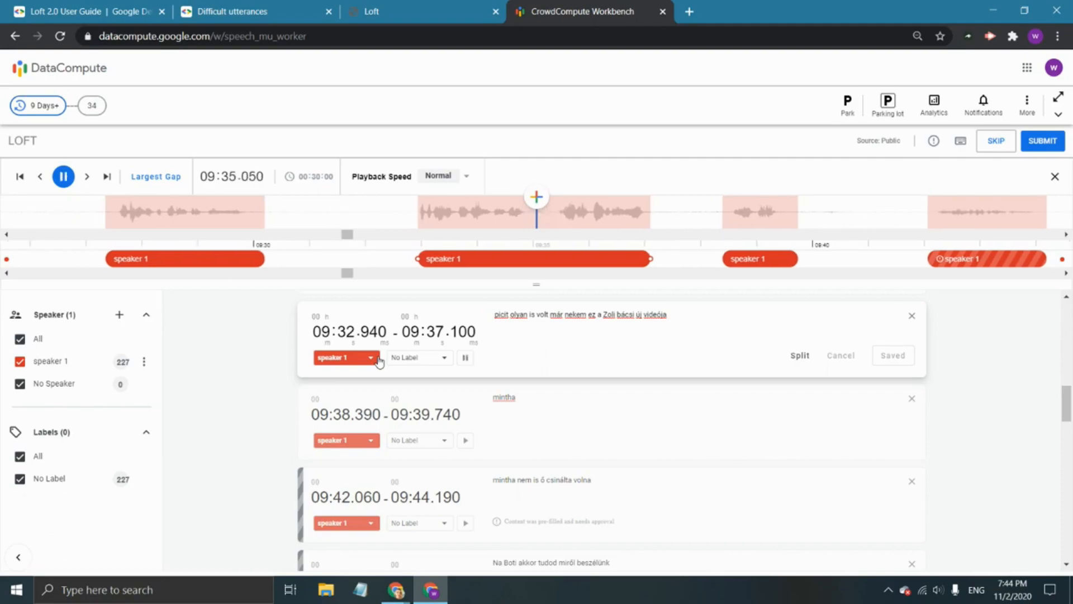
pyautogui.press('space')
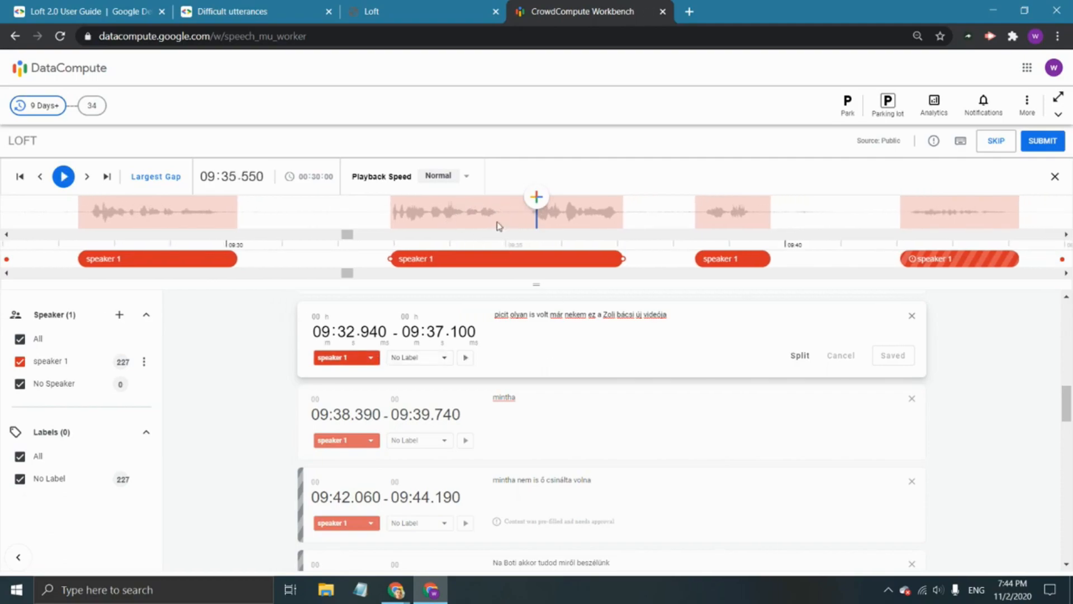
pyautogui.click(534, 214)
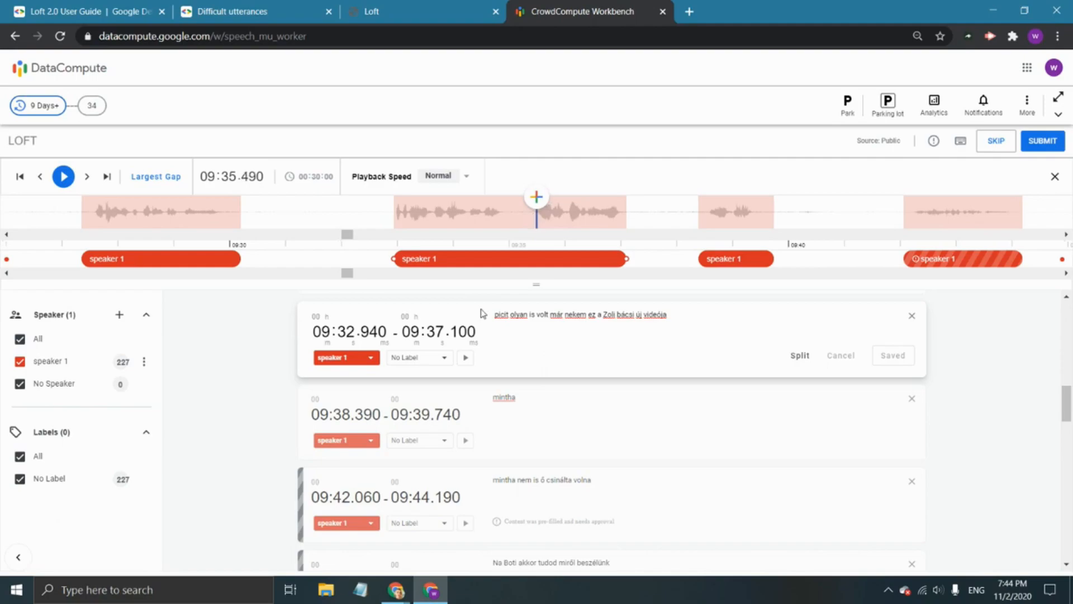
pyautogui.press('Left')
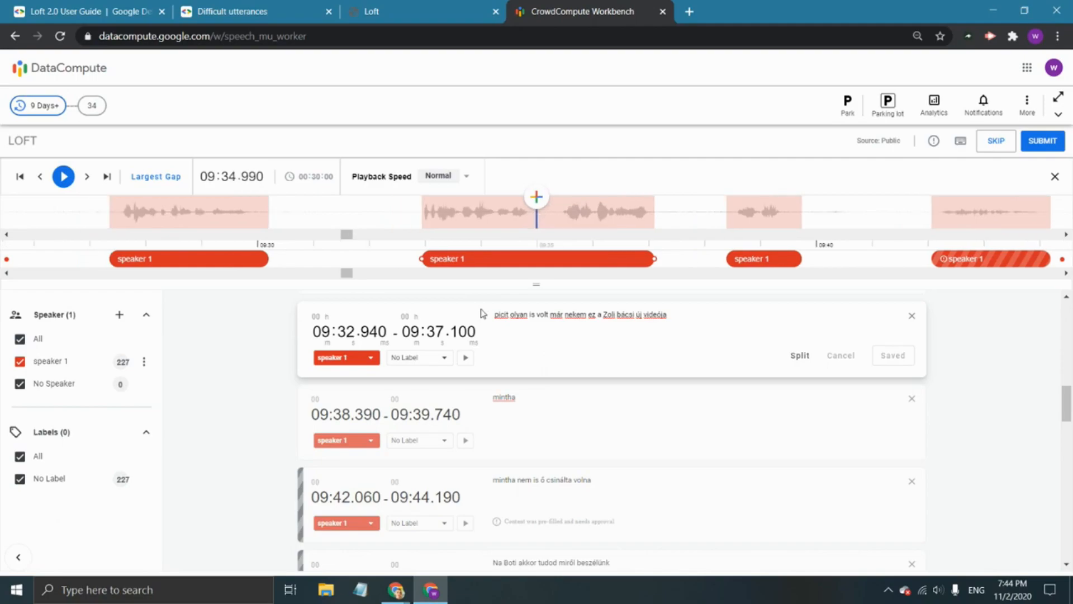
pyautogui.press('space')
pyautogui.press('space')
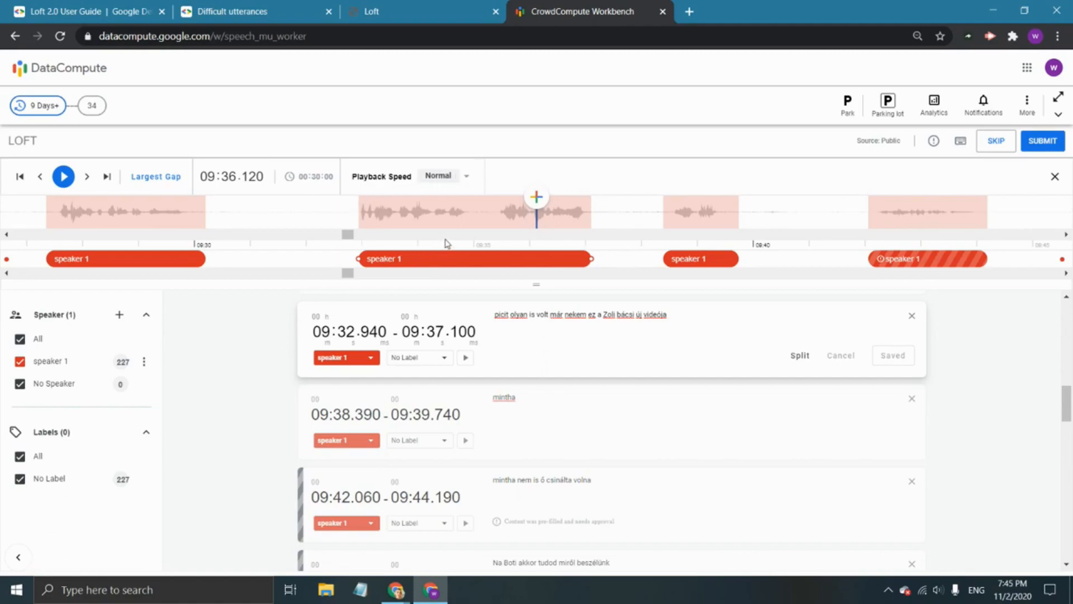
# Play the 09:32.940–09:37.100 segment from its start and pause in the gap between its two phrases
pyautogui.click(465, 215)
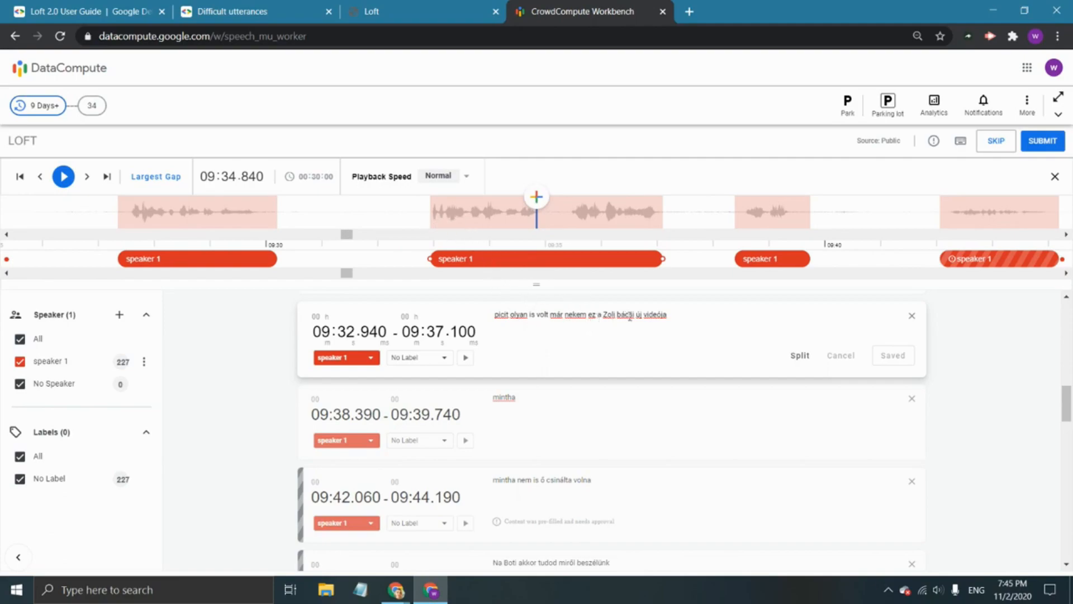
pyautogui.click(429, 211)
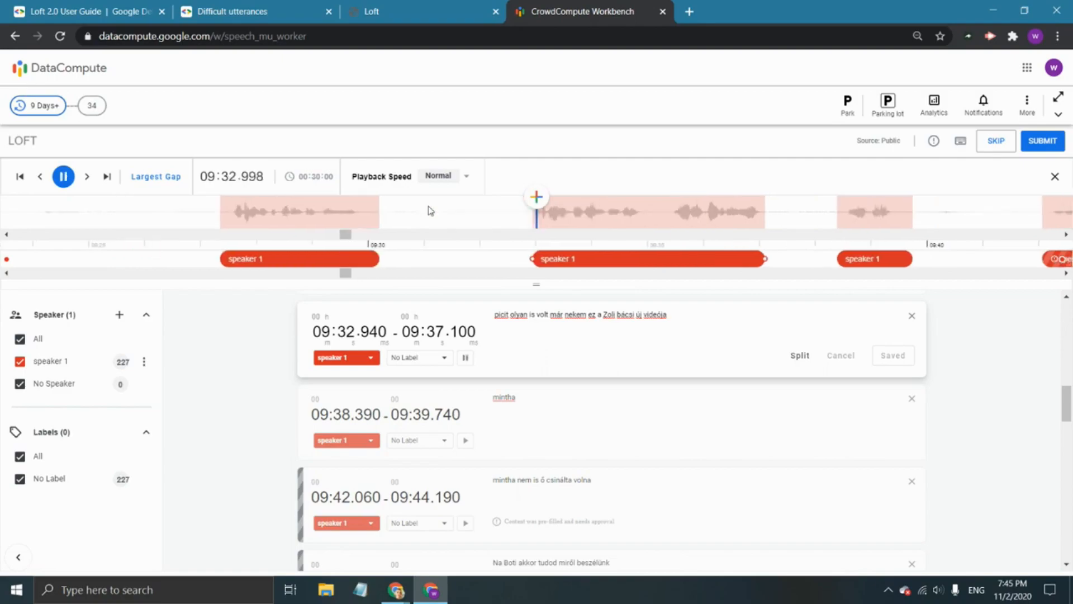
pyautogui.press('space')
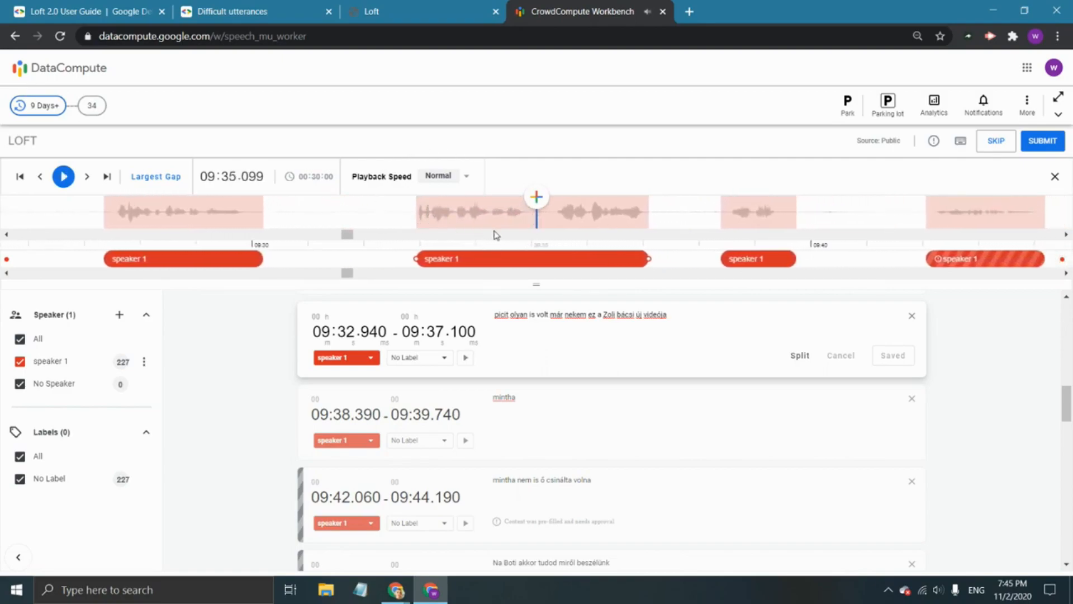
# Split the segment at 09:34.850, dividing its transcript after the words "ez a"
pyautogui.click(602, 314)
pyautogui.click(523, 213)
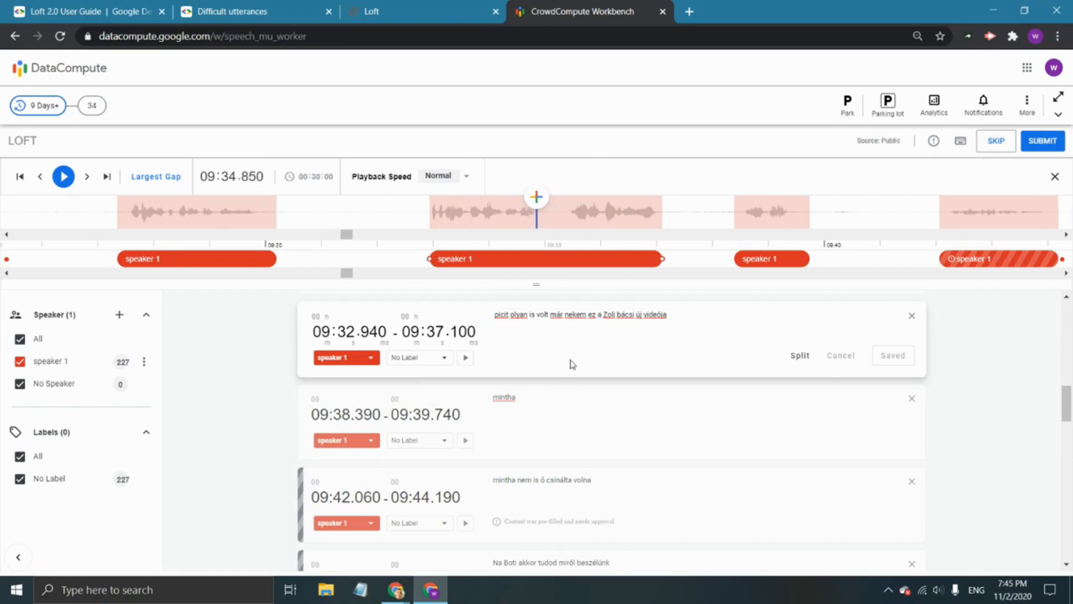
pyautogui.click(602, 320)
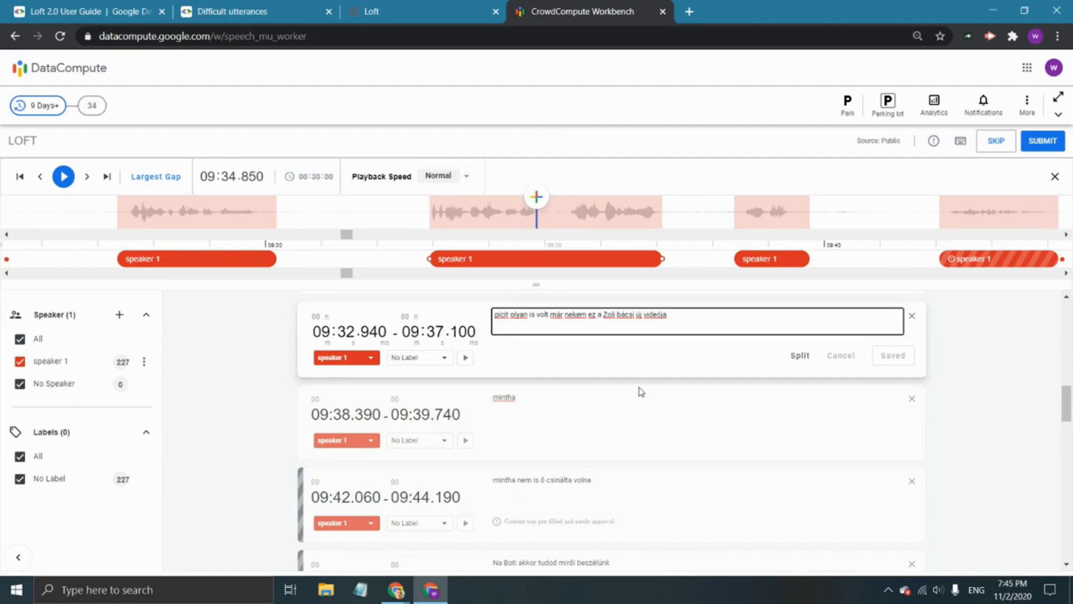
pyautogui.click(599, 315)
pyautogui.click(800, 355)
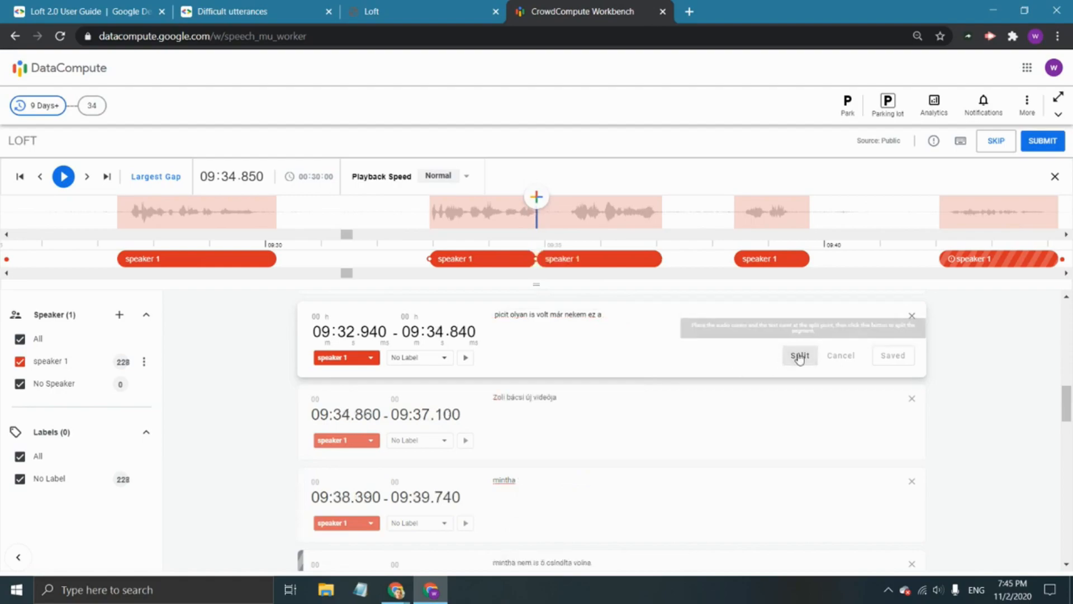
# Trim the second split segment to fit its speech, starting at 09:35.460 and ending at 09:37.040
pyautogui.click(584, 253)
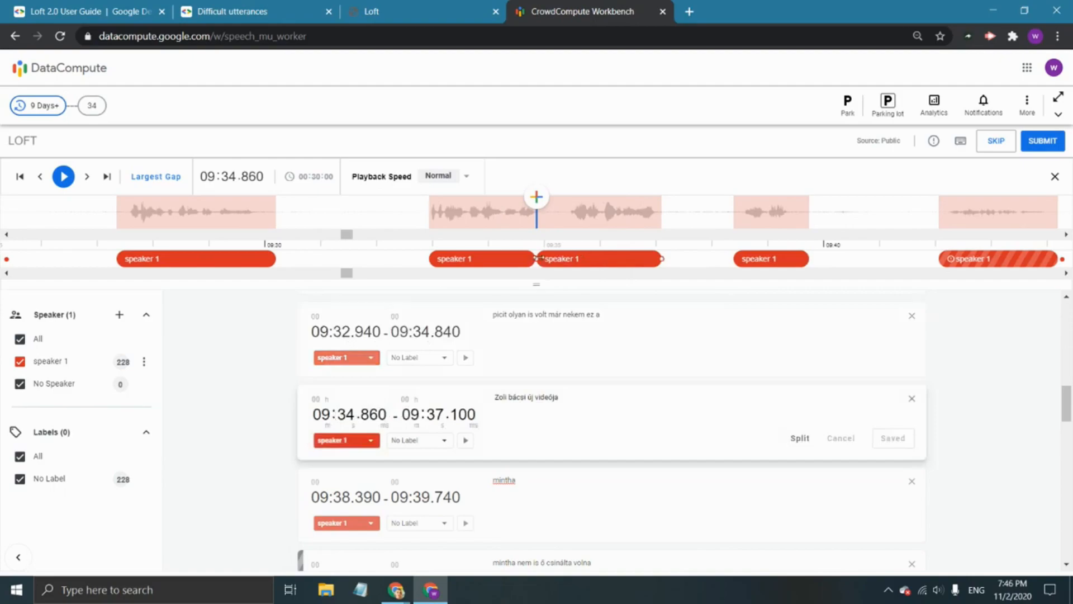
pyautogui.moveTo(539, 258); pyautogui.dragTo(572, 256)
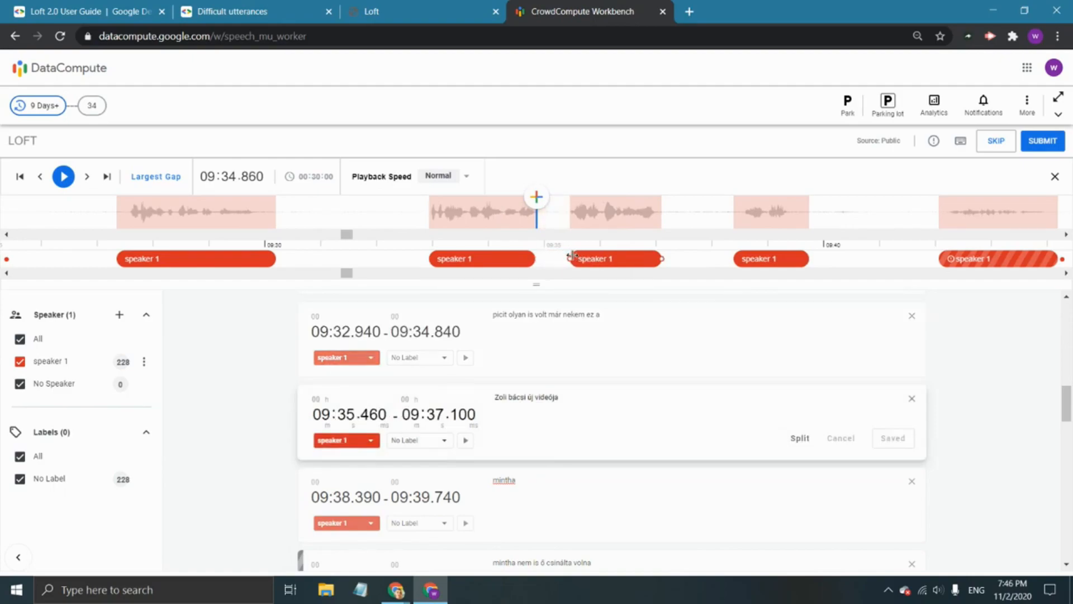
pyautogui.moveTo(662, 257); pyautogui.dragTo(659, 256)
# Remove the leading space from the second split segment's transcript and save it
pyautogui.click(495, 397)
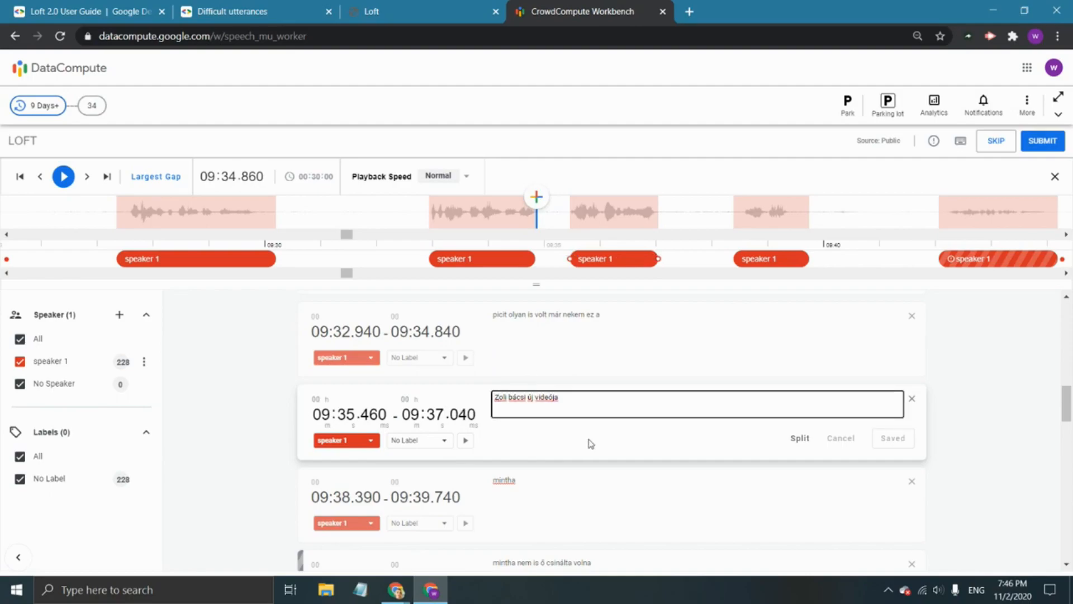
pyautogui.press('BackSpace')
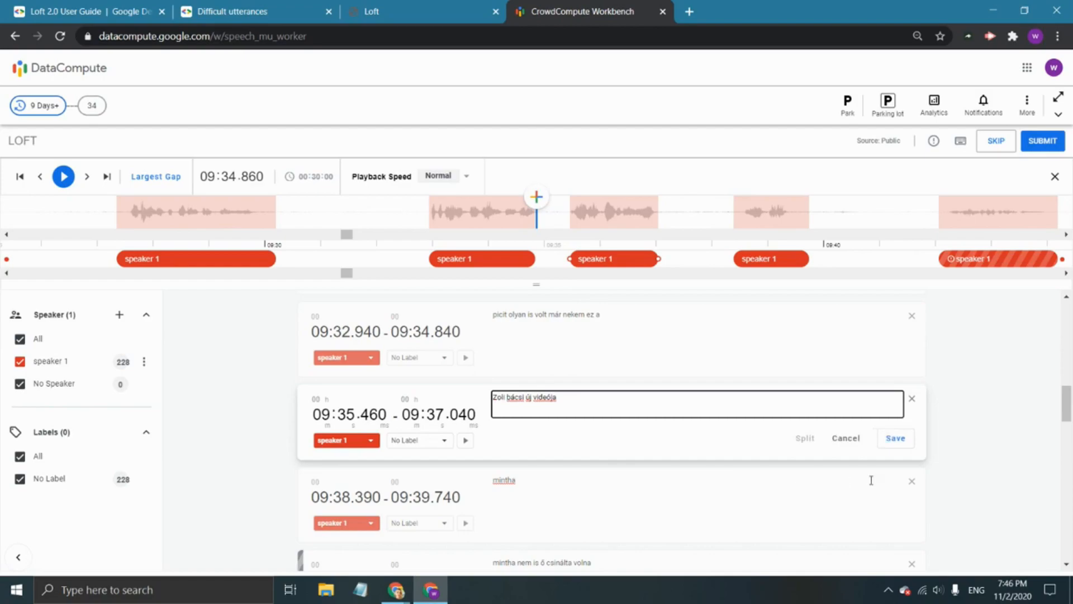
pyautogui.click(898, 441)
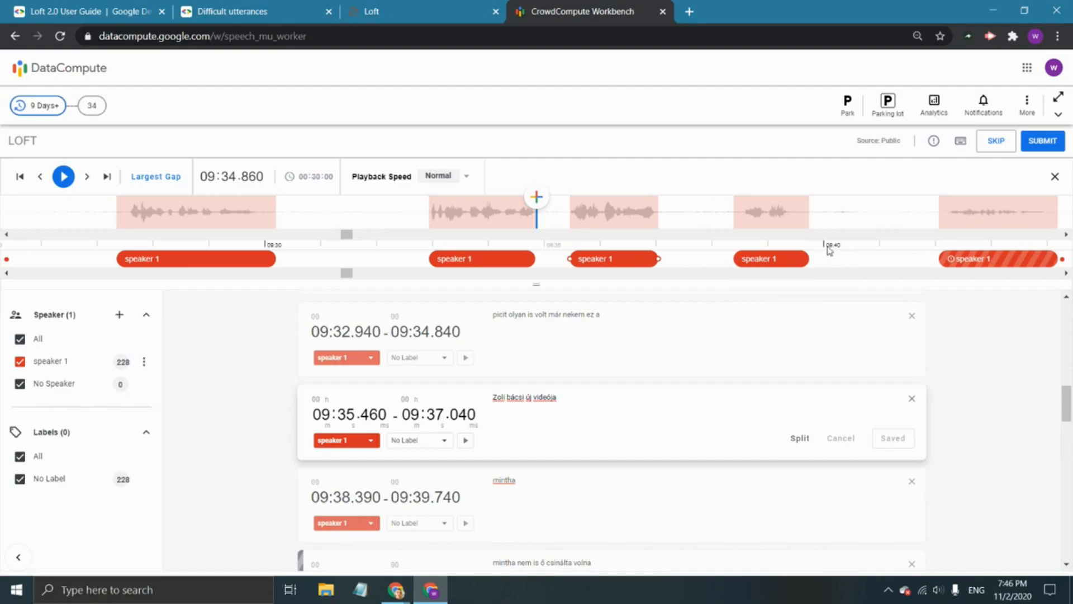
# Approve the pre-filled transcript "mintha nem is ő csinálta volna" of the 09:42.060 segment by saving it
pyautogui.click(919, 220)
pyautogui.click(637, 225)
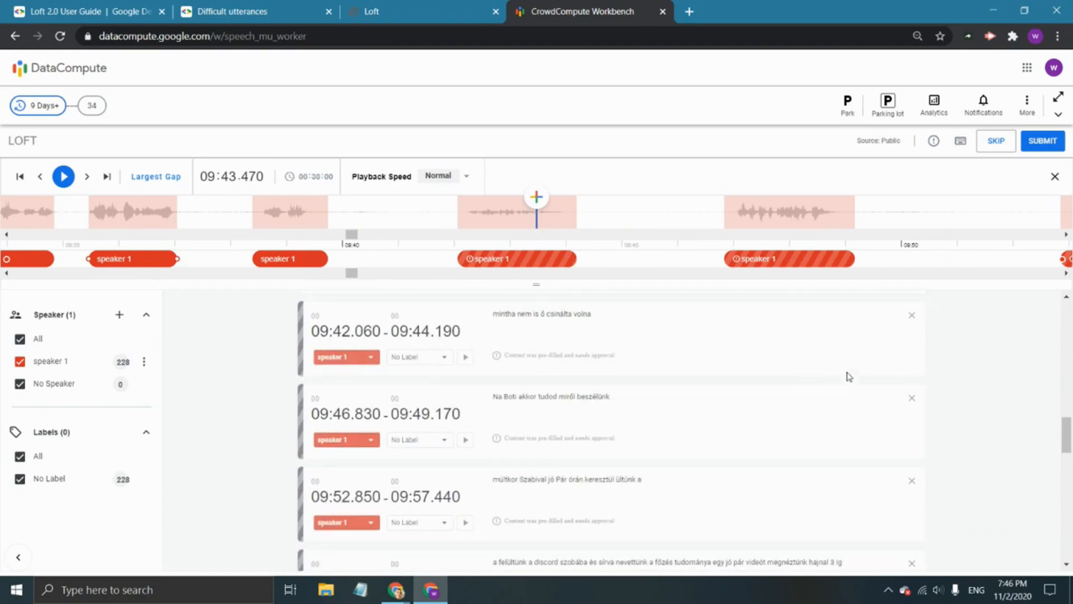
pyautogui.click(724, 318)
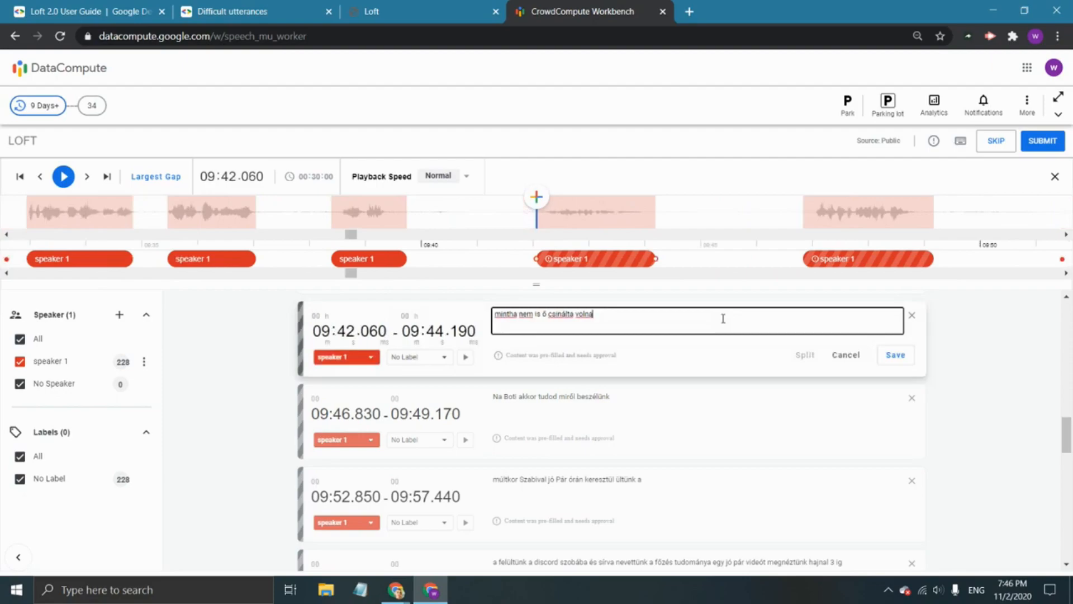
pyautogui.click(892, 356)
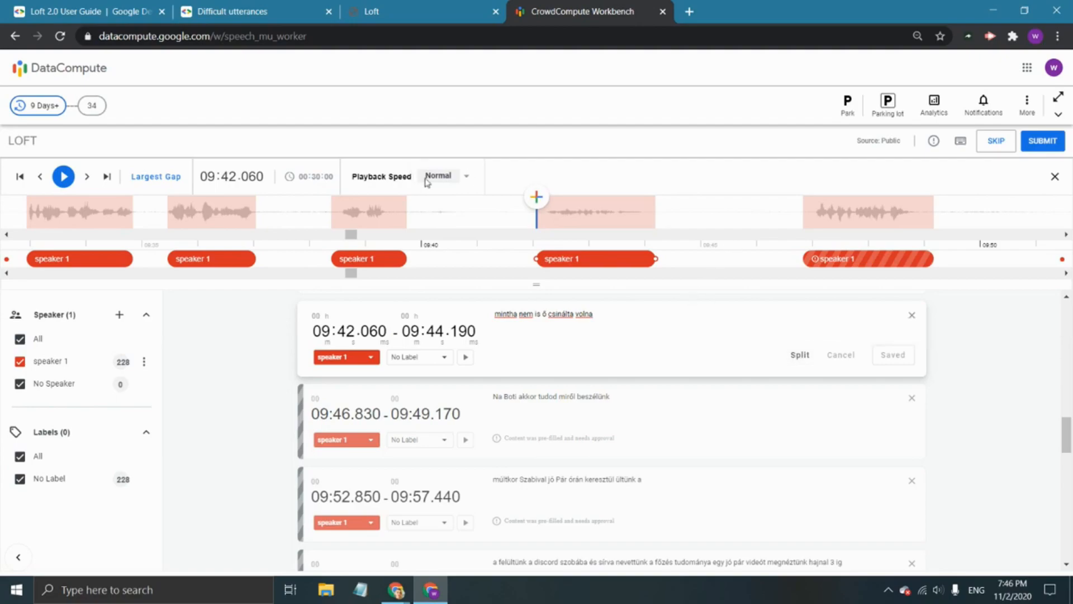
# Append "any changes" to the 09:42.060 segment's transcript and shorten the segment's end to 09:44.050
pyautogui.click(625, 319)
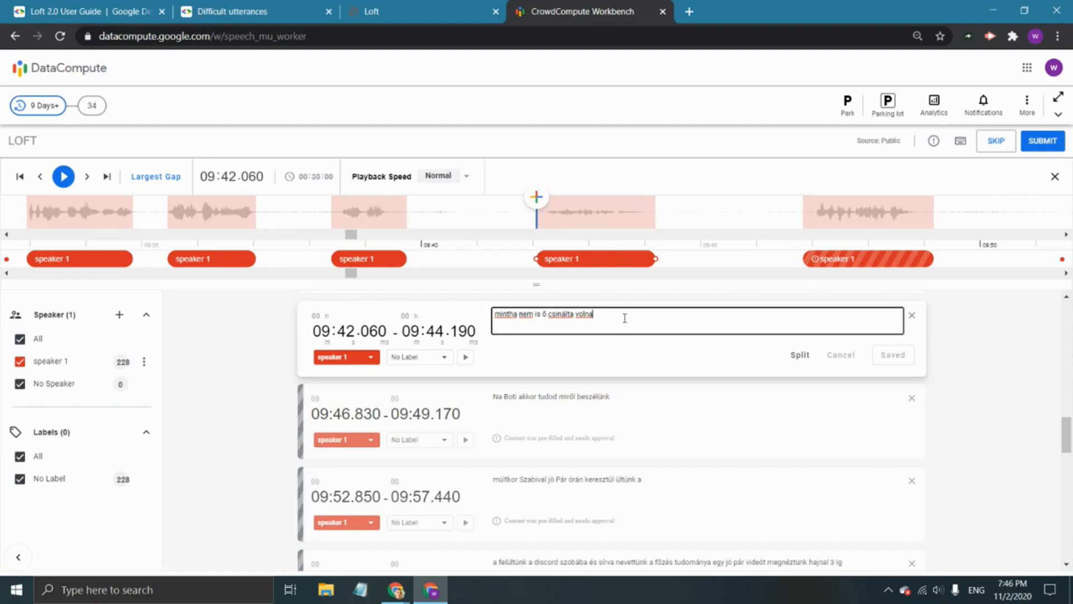
pyautogui.write('any changes')
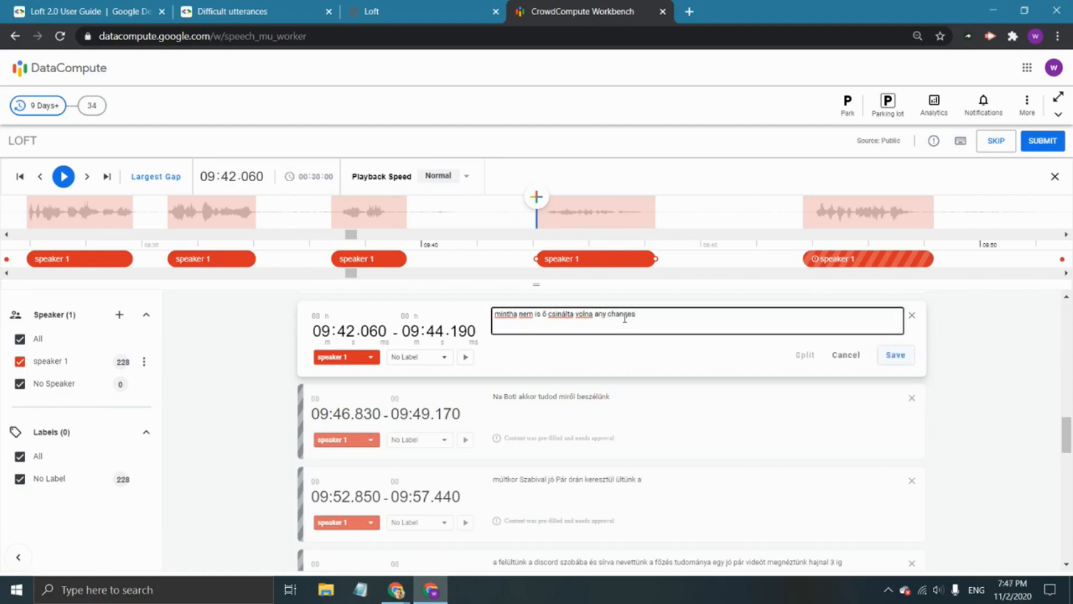
pyautogui.moveTo(657, 258)
pyautogui.mouseDown()
pyautogui.moveTo(670, 259)
pyautogui.moveTo(647, 261)
pyautogui.mouseUp()
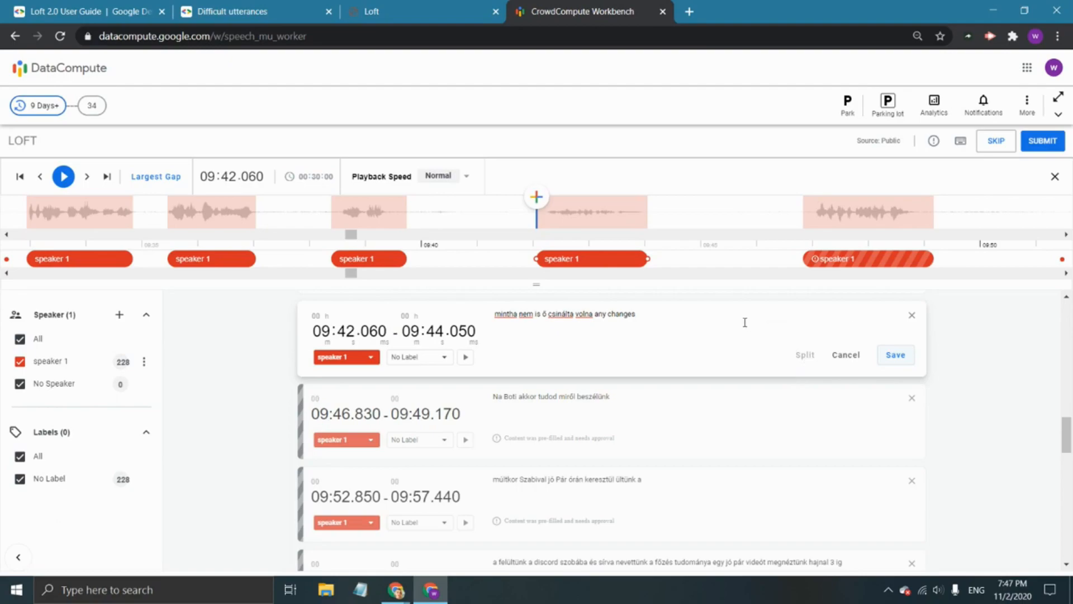
# Save the changes to the 09:42.060 segment and move the playhead to 09:42.949 within it
pyautogui.click(899, 357)
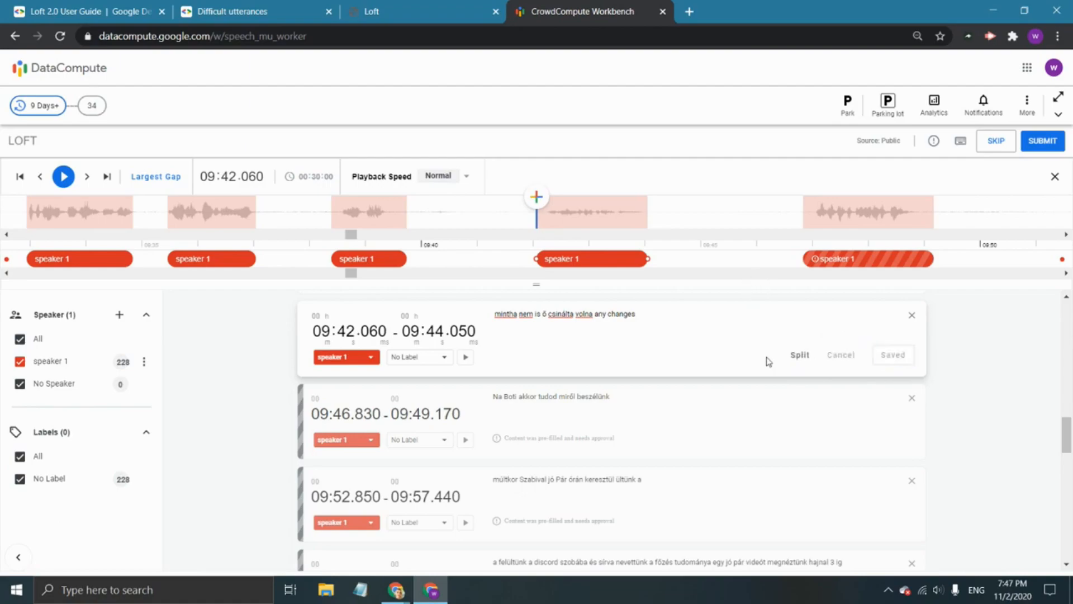
pyautogui.click(588, 217)
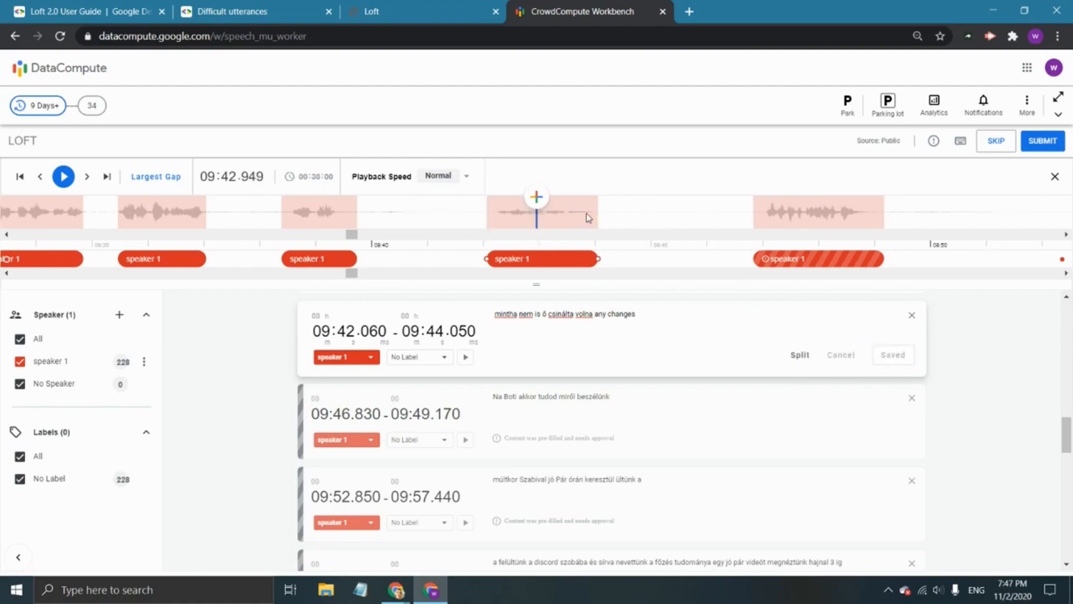
pyautogui.click(578, 316)
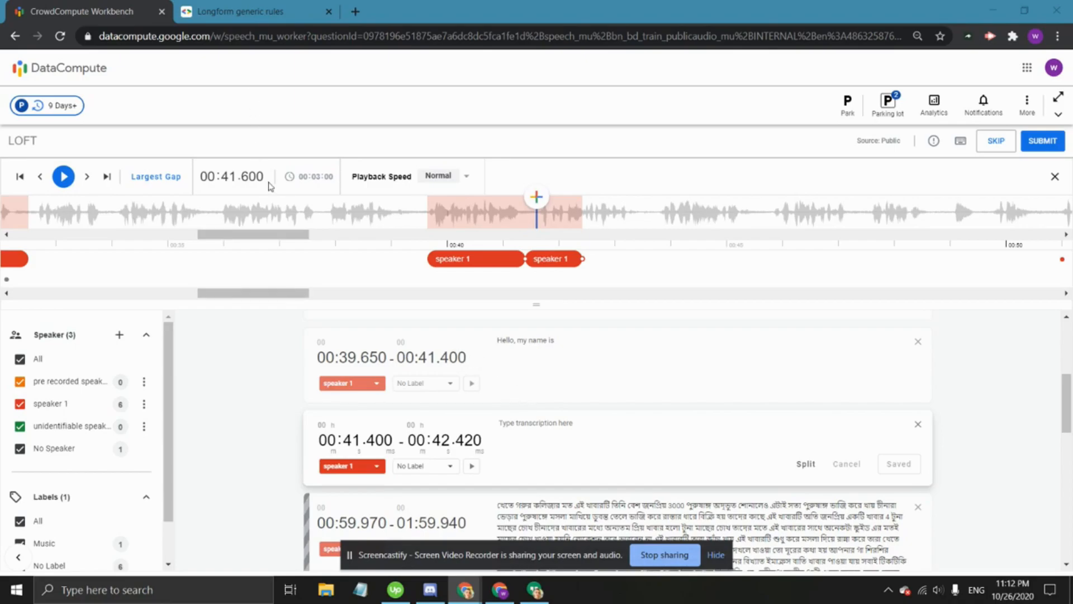
# Consult the Pii section of the Longform generic rules for the list of valid PII items, then return to the workbench
pyautogui.click(274, 11)
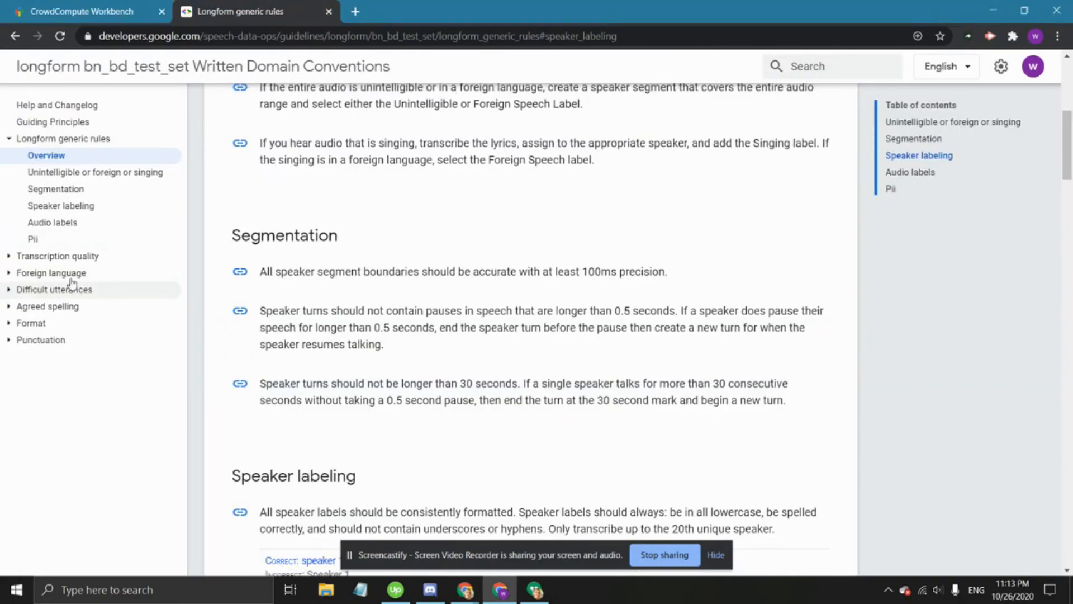
pyautogui.click(31, 240)
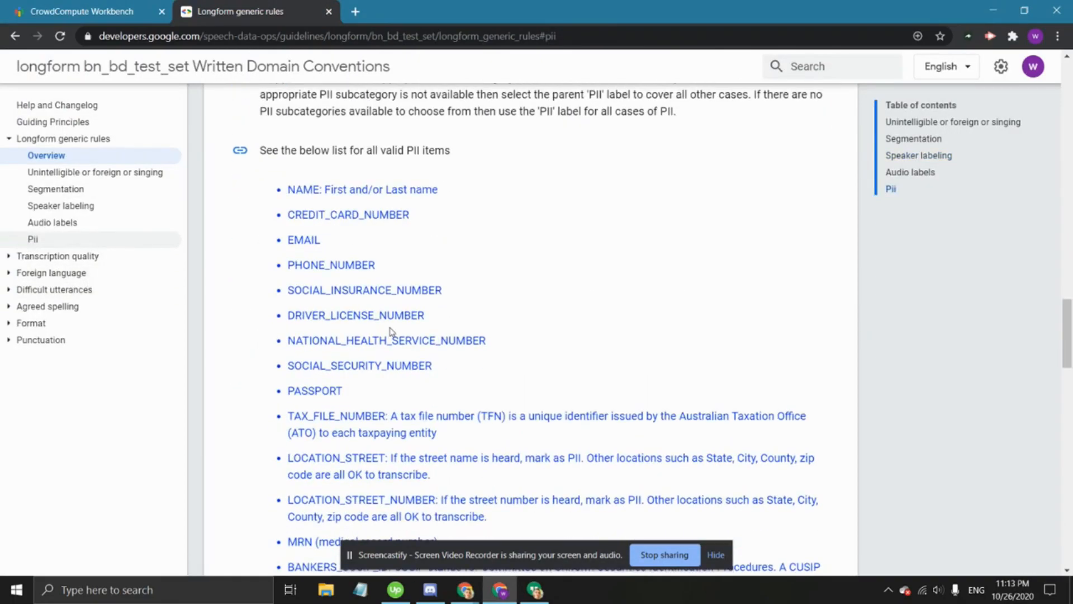
pyautogui.scroll(-2, 391, 331)
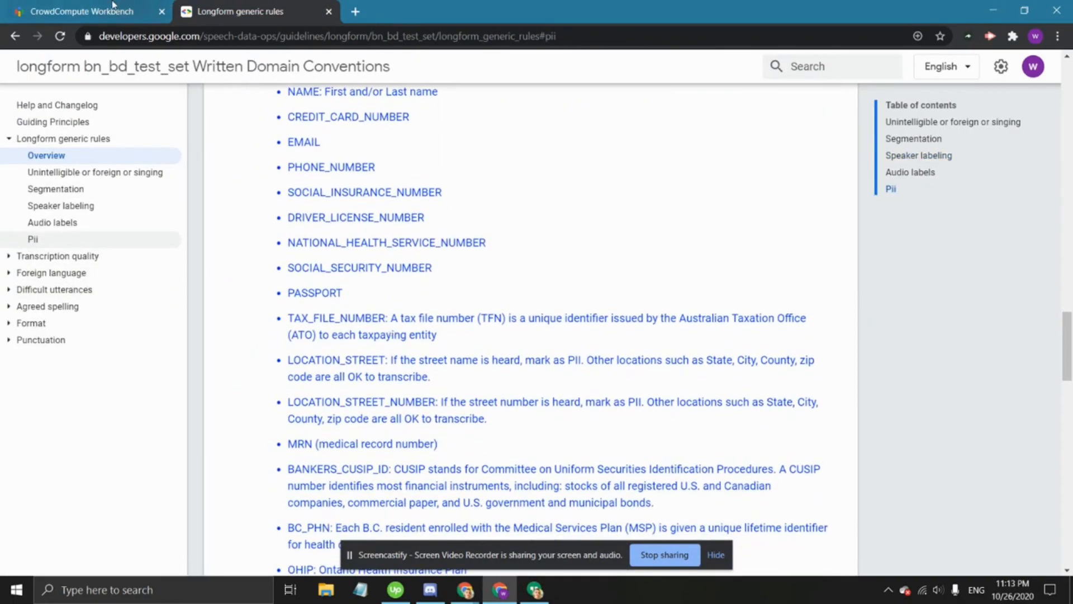
pyautogui.click(90, 10)
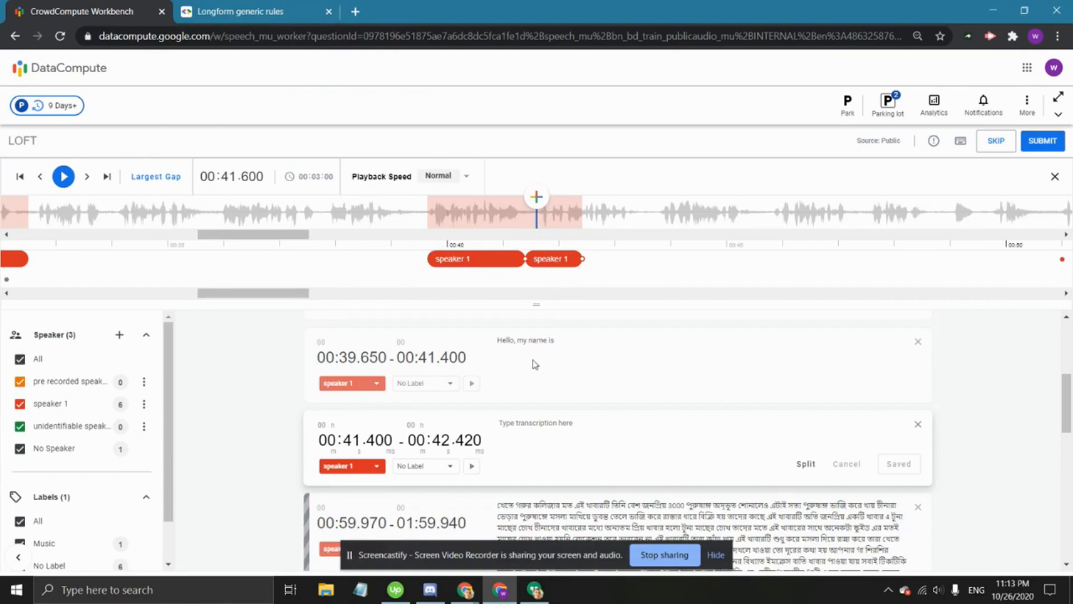
# Compare the two adjoining speaker 1 segments and choose the PII category among the labels for the 00:41.400 segment
pyautogui.click(495, 260)
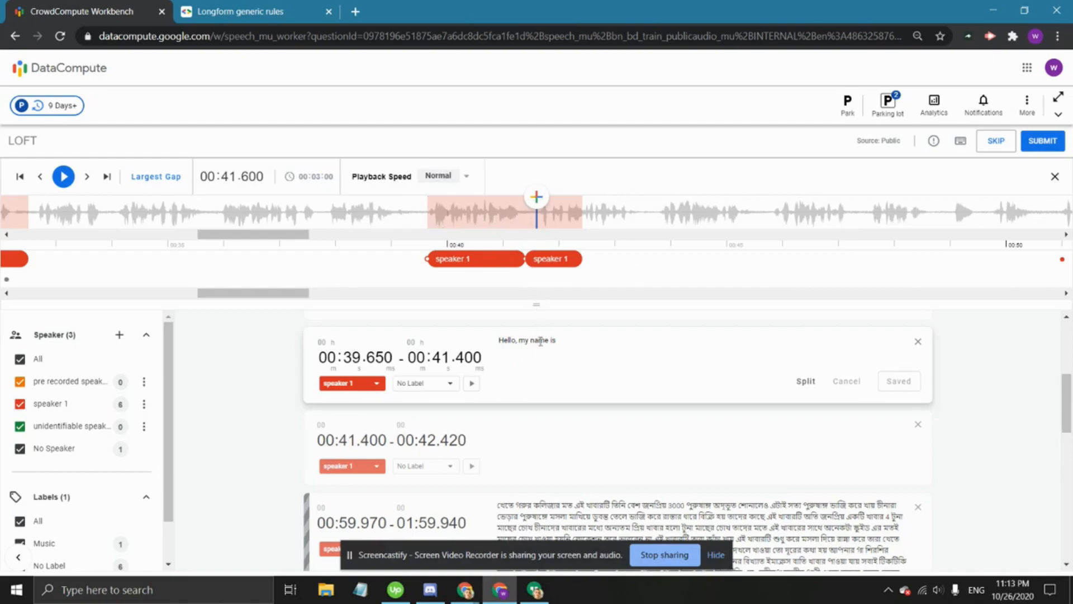
pyautogui.click(548, 257)
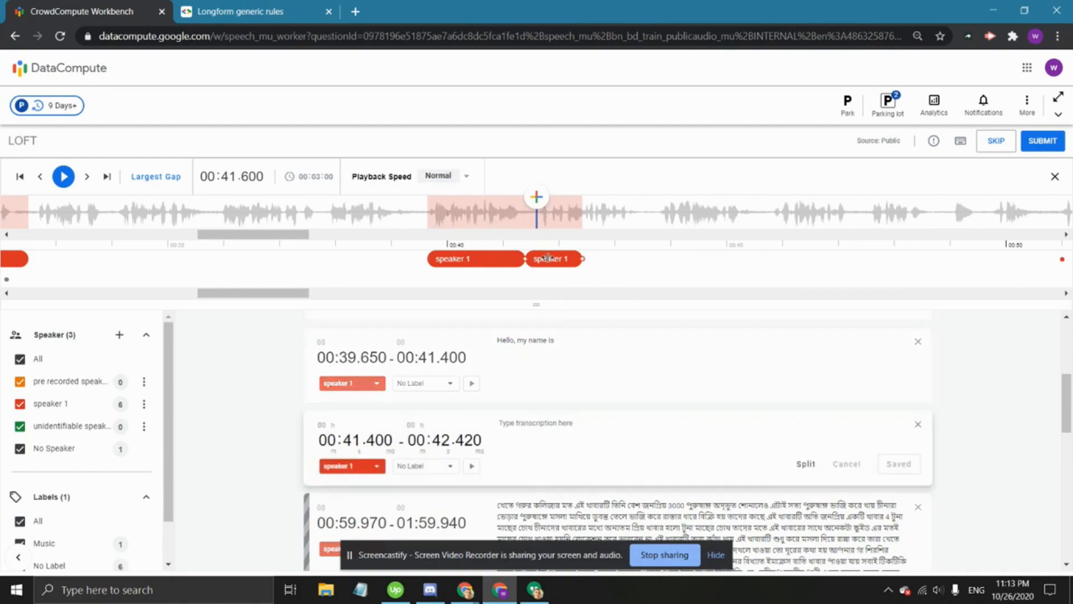
pyautogui.click(447, 467)
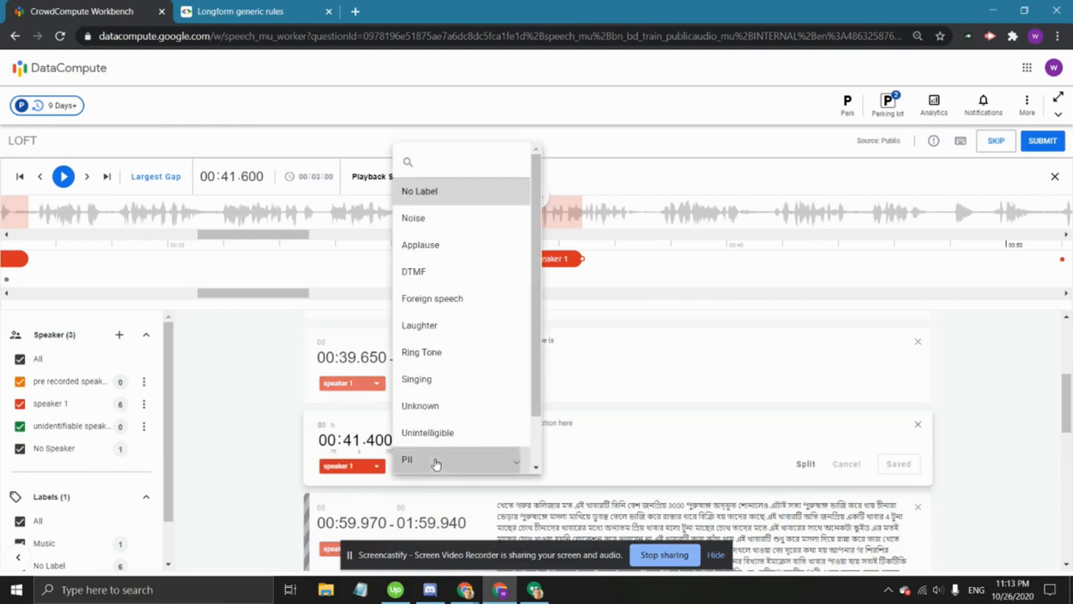
pyautogui.click(436, 463)
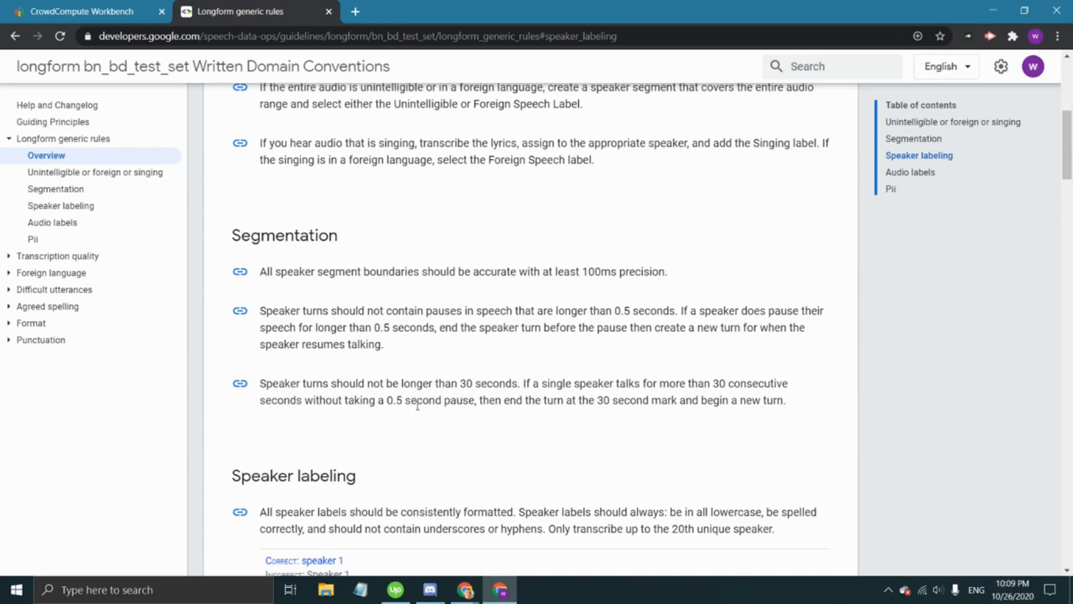
# Create a new segment at 00:32.530 in the workbench, just after the first segment ends, and assign it to speaker 1
pyautogui.click(56, 10)
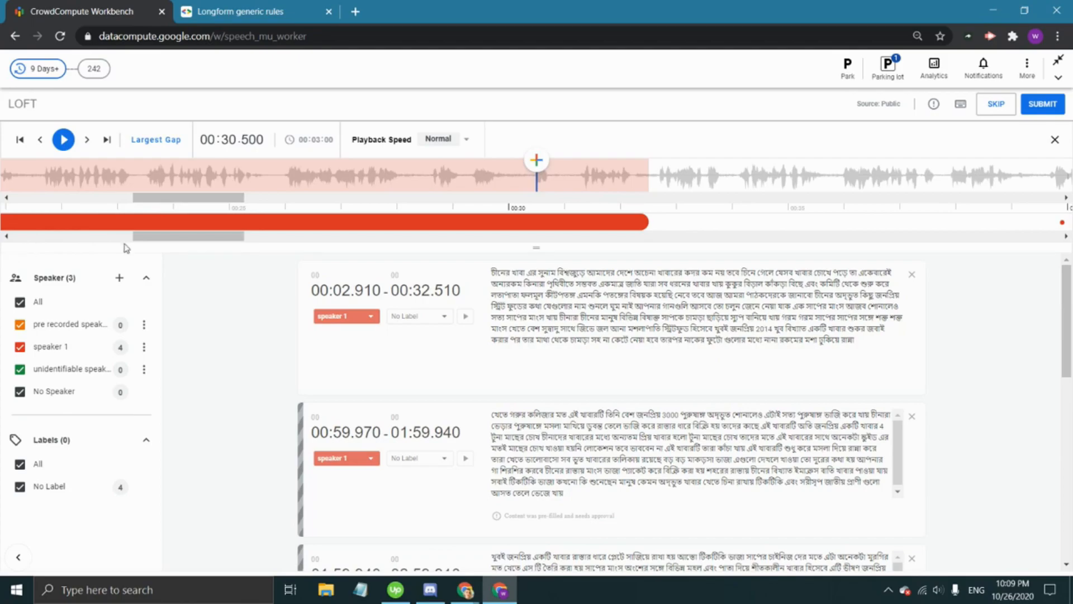
pyautogui.moveTo(163, 244)
pyautogui.mouseDown()
pyautogui.moveTo(128, 234)
pyautogui.moveTo(143, 236)
pyautogui.mouseUp()
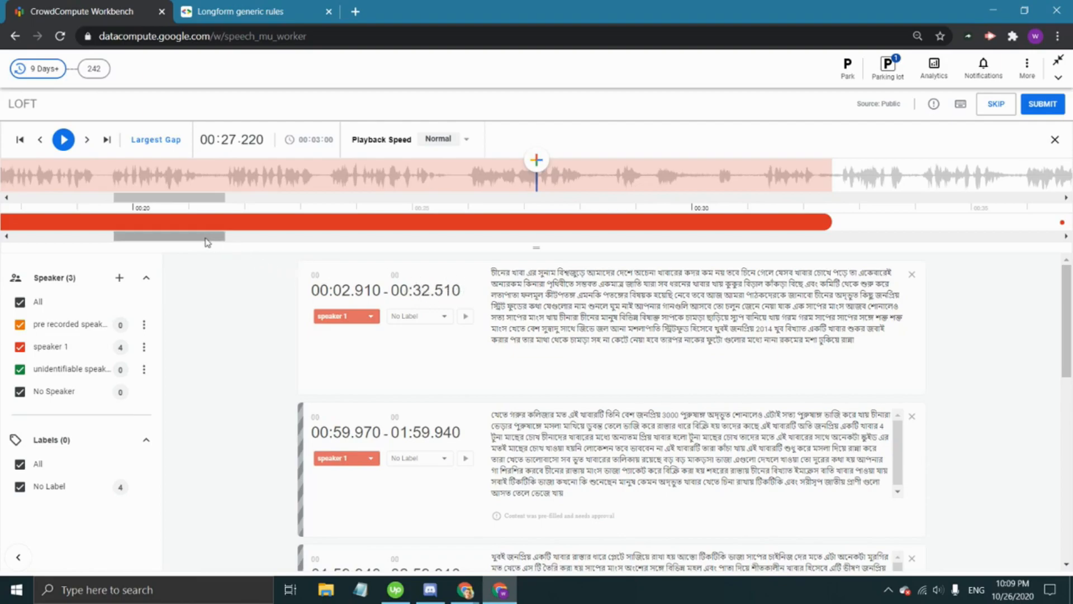
pyautogui.moveTo(226, 236); pyautogui.dragTo(239, 240)
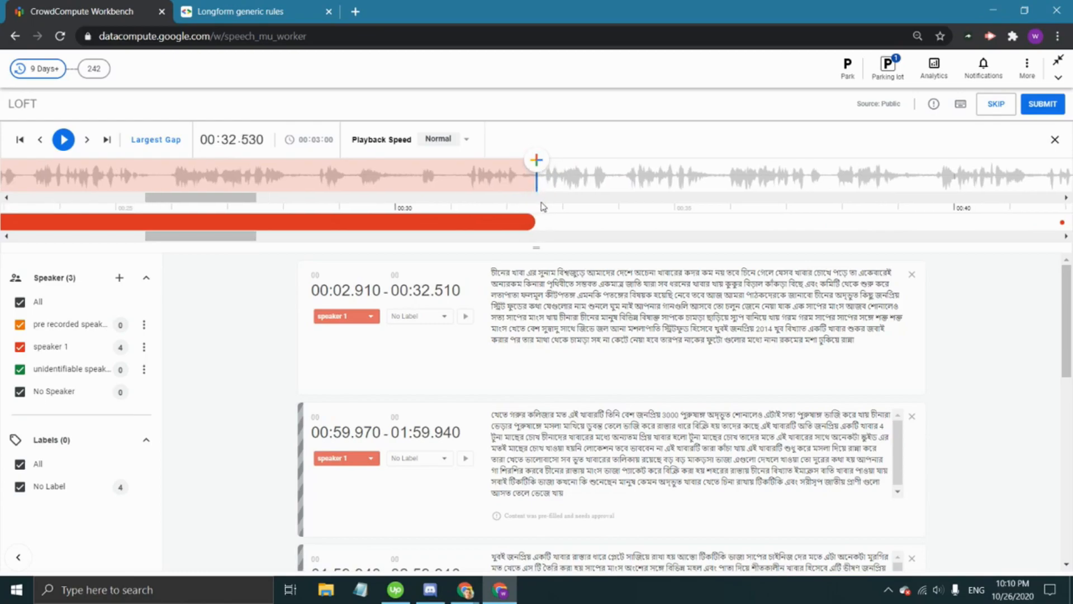
pyautogui.press('Return')
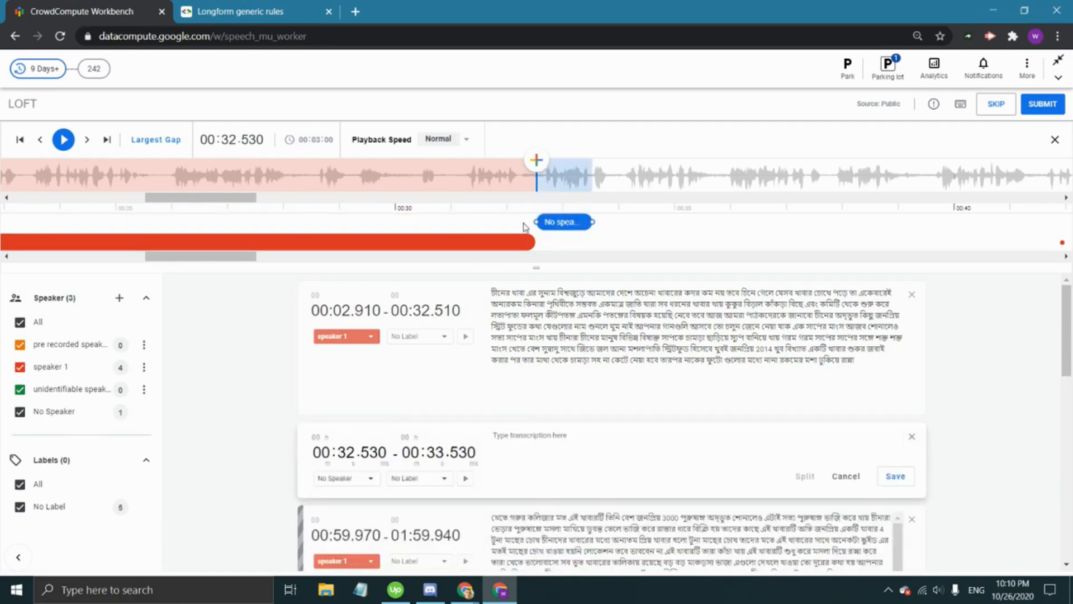
pyautogui.click(372, 482)
pyautogui.click(372, 414)
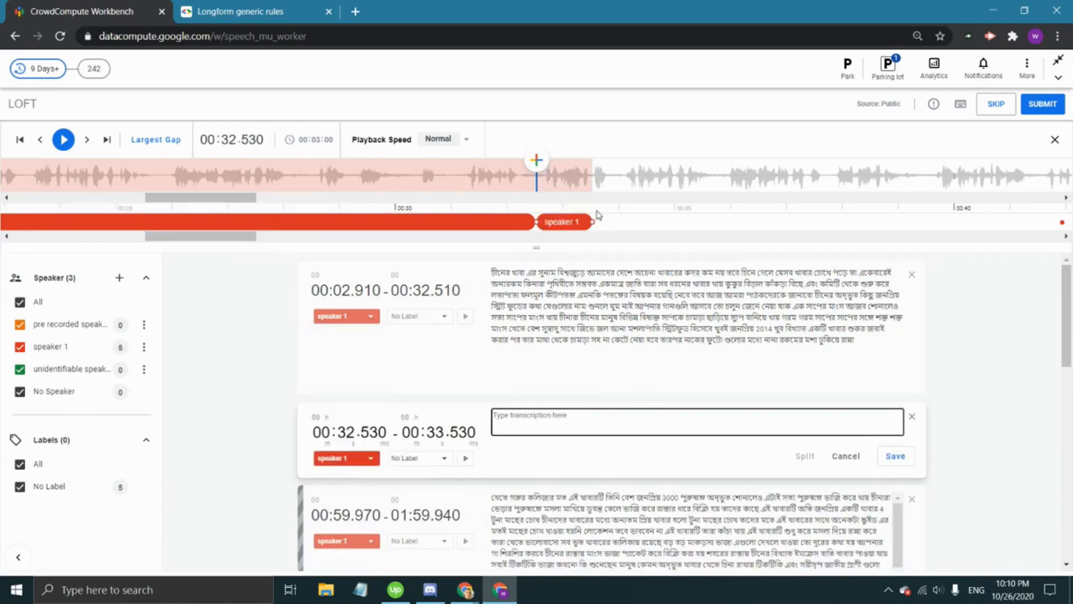
# Extend the new 00:32.530 segment's end to 00:35.630 and save the segment
pyautogui.moveTo(593, 222); pyautogui.dragTo(710, 220)
pyautogui.click(664, 424)
pyautogui.click(893, 456)
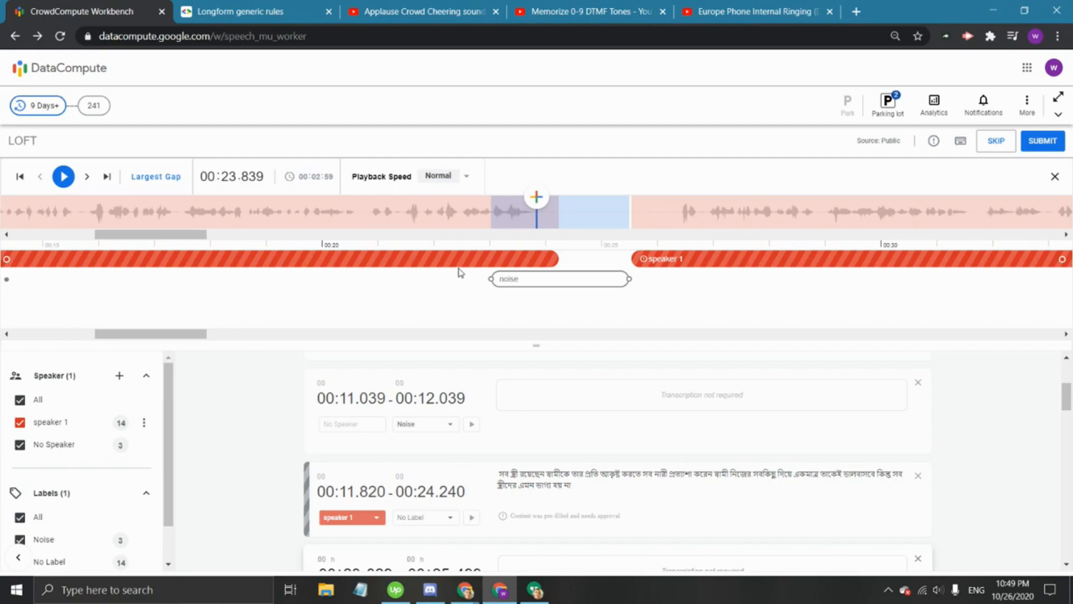
# Examine how the noise segments between about 00:10 and 00:25 overlap each other and the speaker 1 segments on the timeline
pyautogui.hscroll(-2, 458, 272)
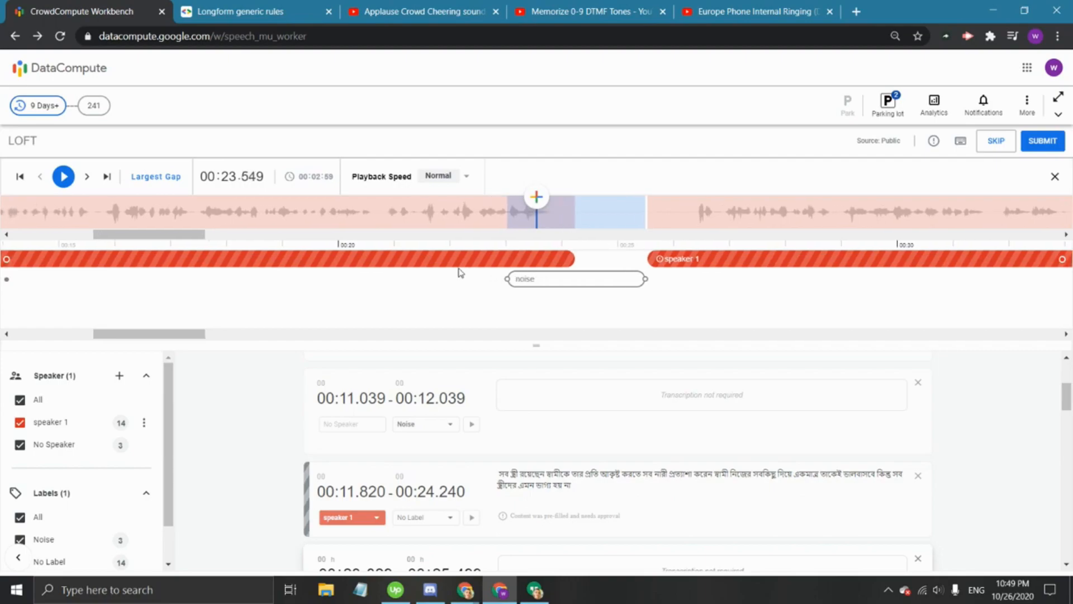
pyautogui.hscroll(-4, 459, 273)
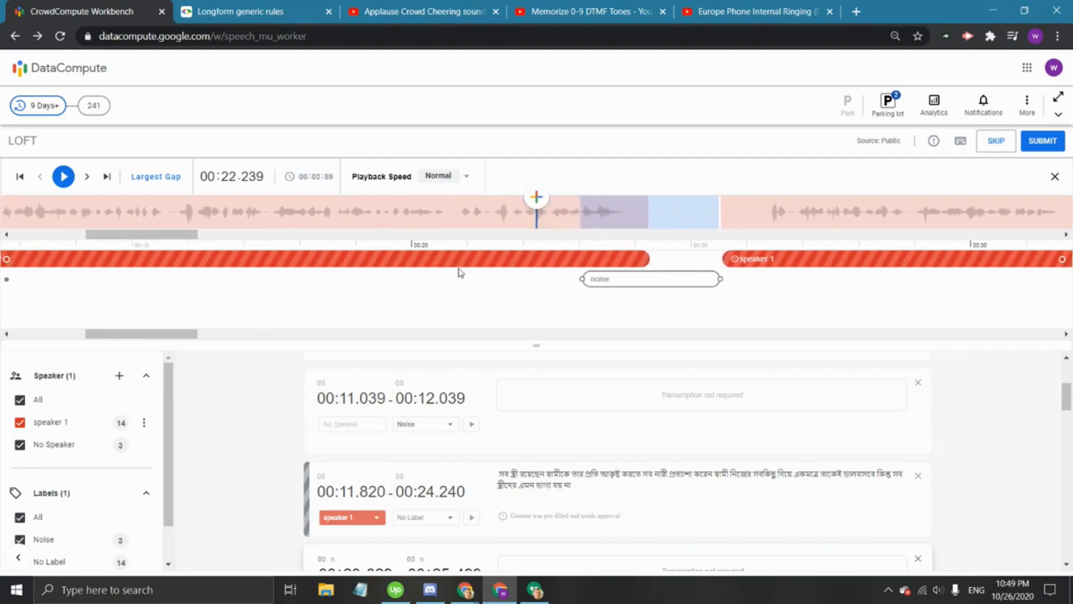
pyautogui.hscroll(-4, 458, 273)
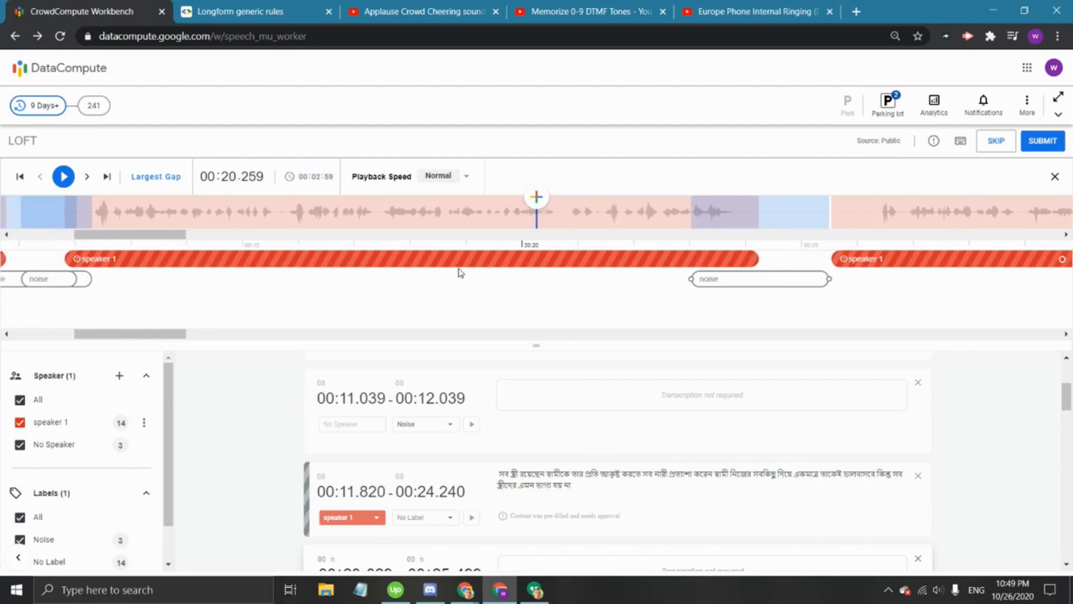
pyautogui.hscroll(-4, 459, 273)
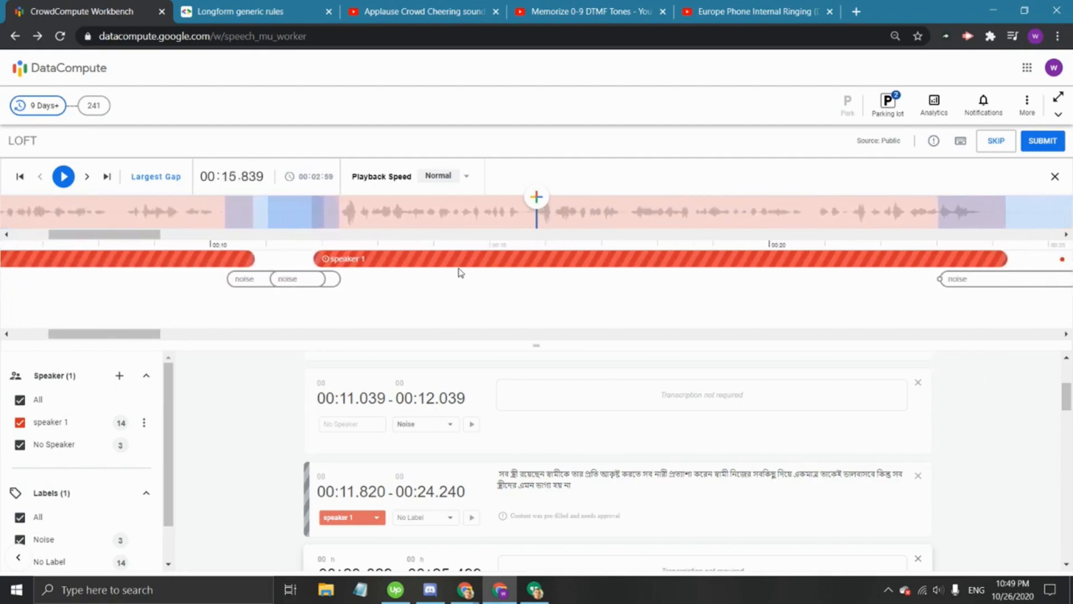
pyautogui.hscroll(-2, 459, 273)
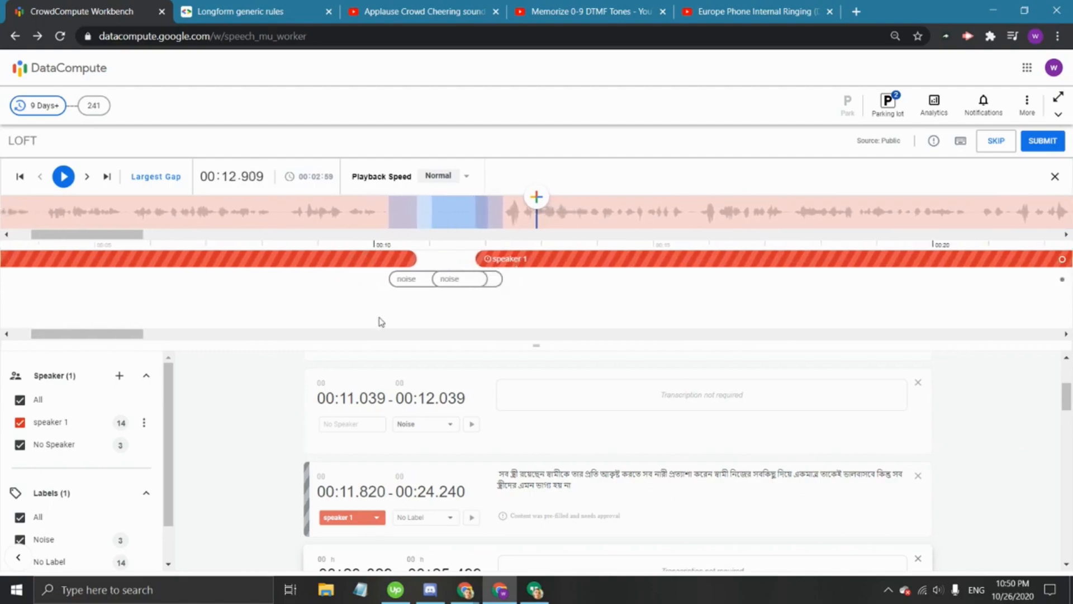
pyautogui.hscroll(10, 523, 291)
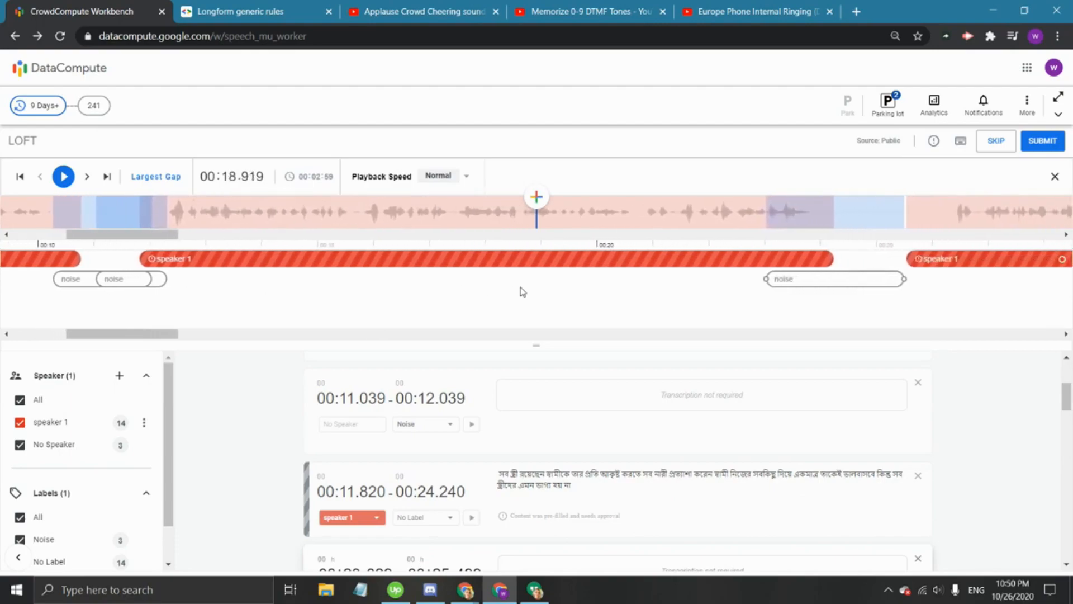
pyautogui.hscroll(5, 523, 291)
pyautogui.hscroll(4, 523, 291)
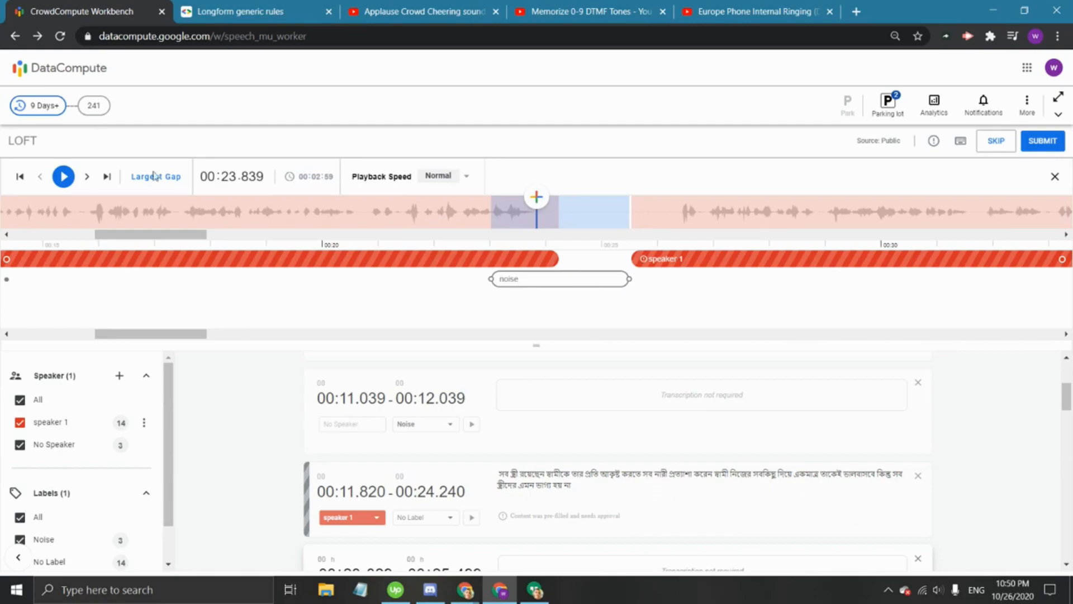
# Play the audio from 00:23.839 to 00:25.909 and extend the noise segment's end into the following speaker 1 segment
pyautogui.click(64, 183)
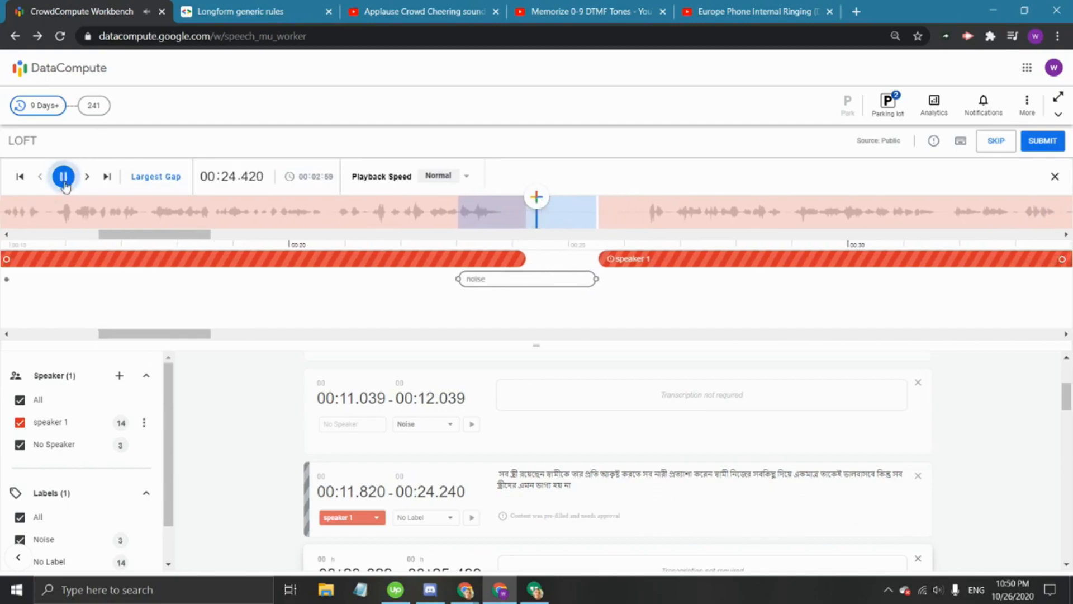
pyautogui.click(64, 178)
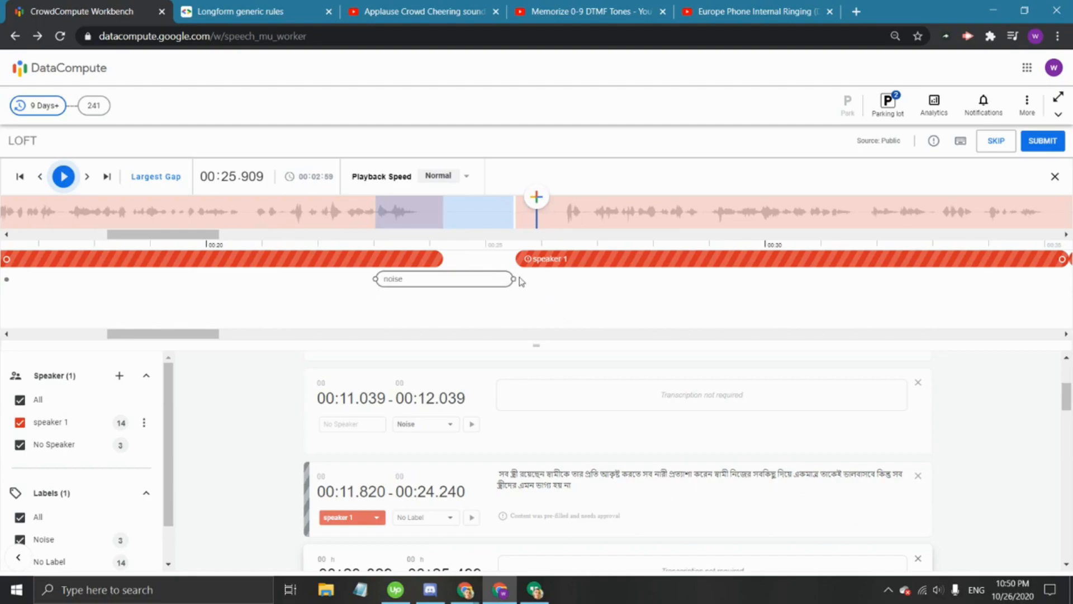
pyautogui.moveTo(514, 278); pyautogui.dragTo(564, 278)
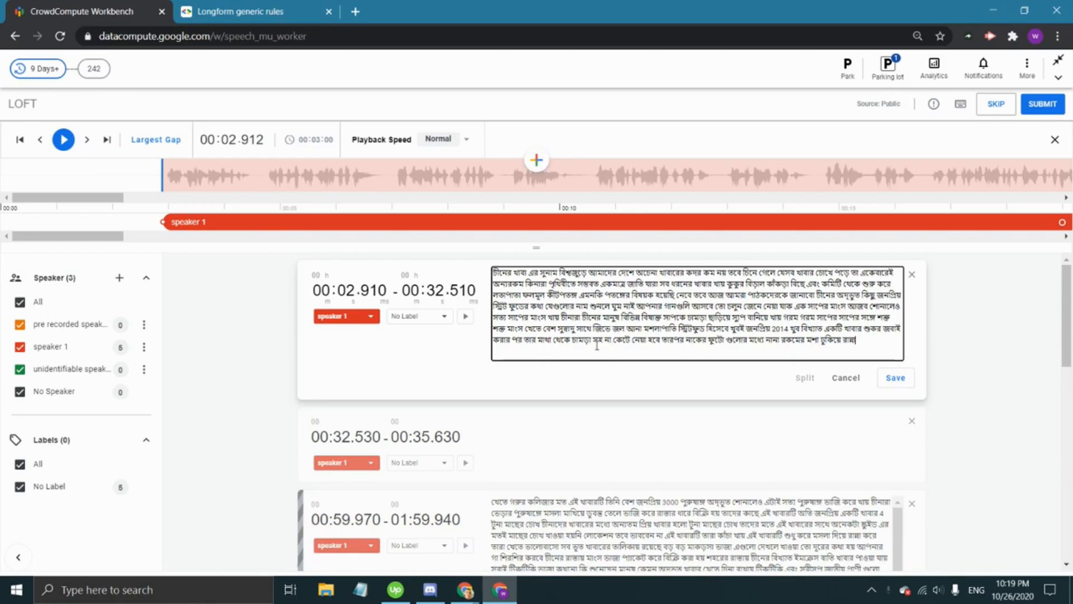
# Insert extra spaces at the start and middle of the 00:02.910 segment's transcript, and delete the trailing space at its end
pyautogui.click(495, 273)
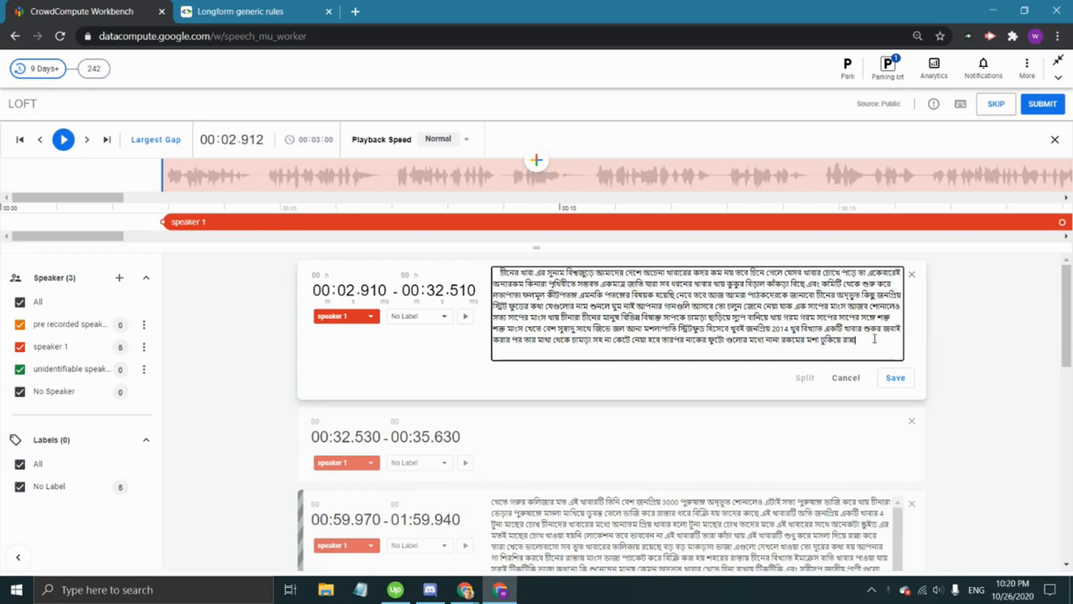
pyautogui.click(605, 296)
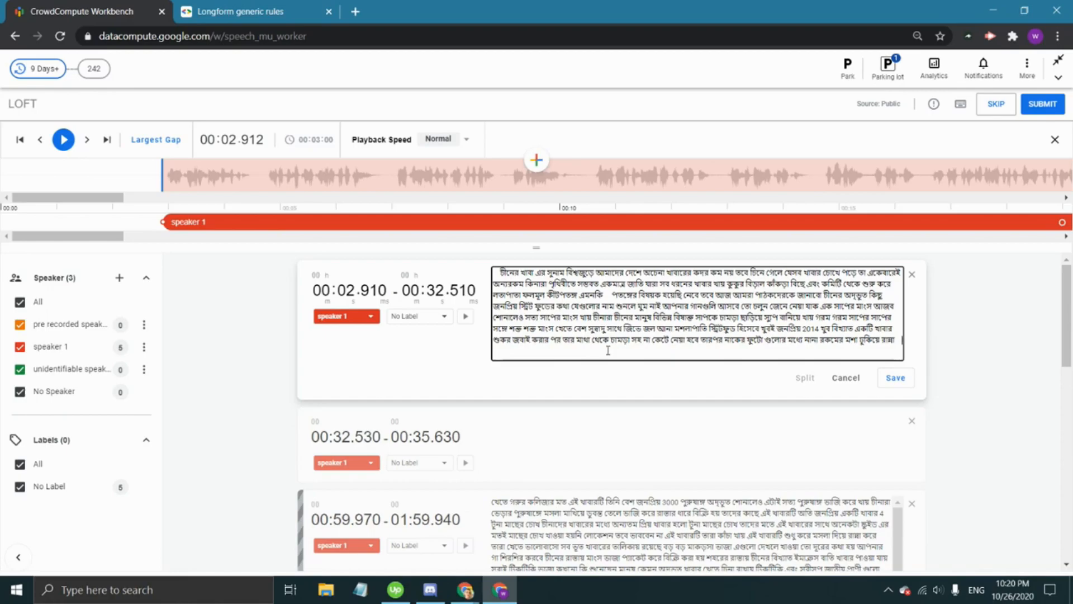
pyautogui.press('BackSpace')
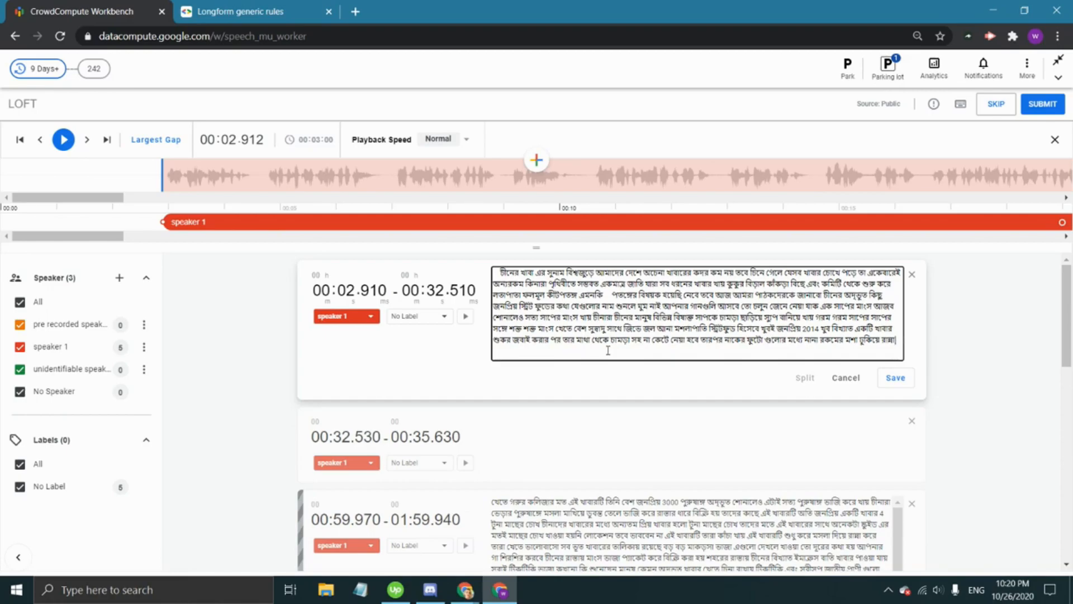